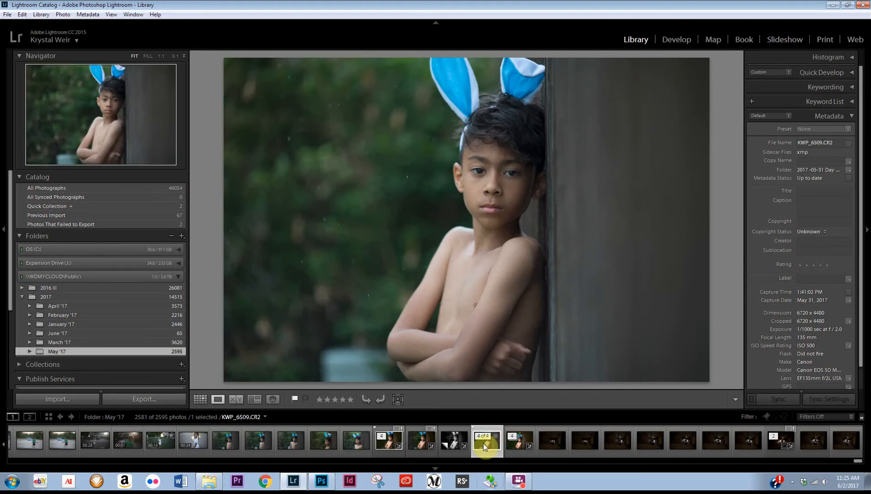
Compare the edited version with the raw photo KWP_6509.CR2, and open the raw photo in Photoshop
left_click(385, 452)
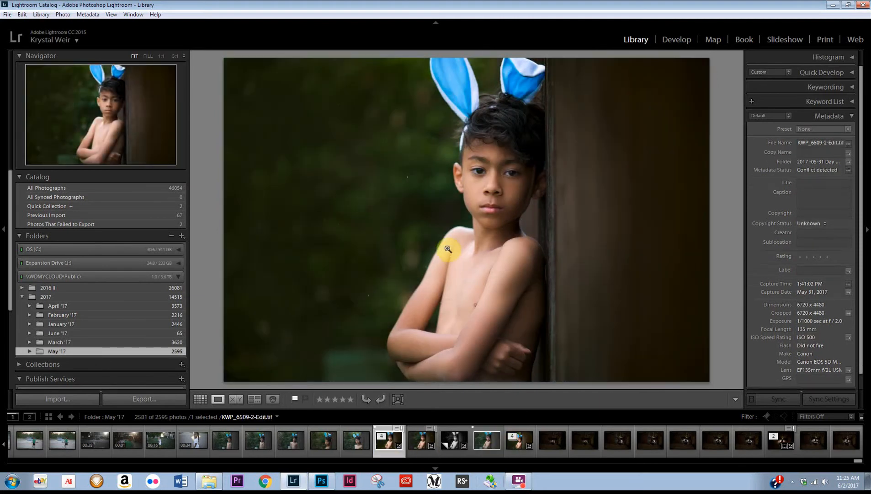
left_click(481, 449)
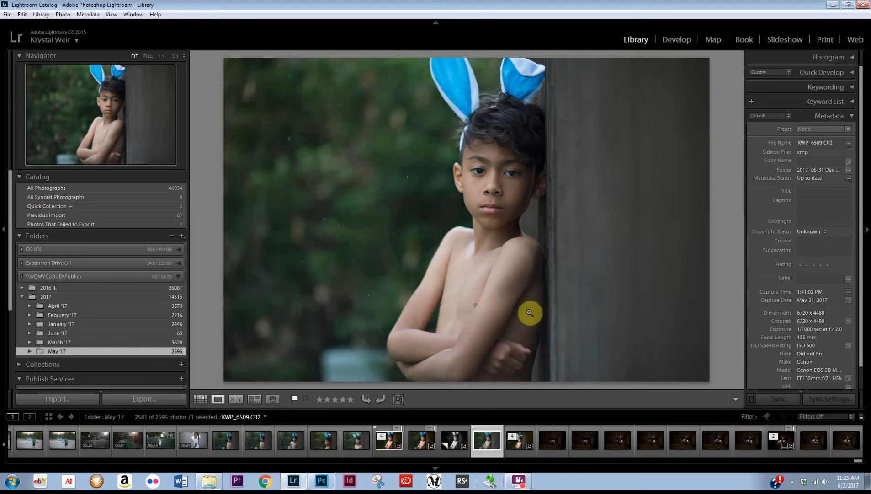
right_click(489, 448)
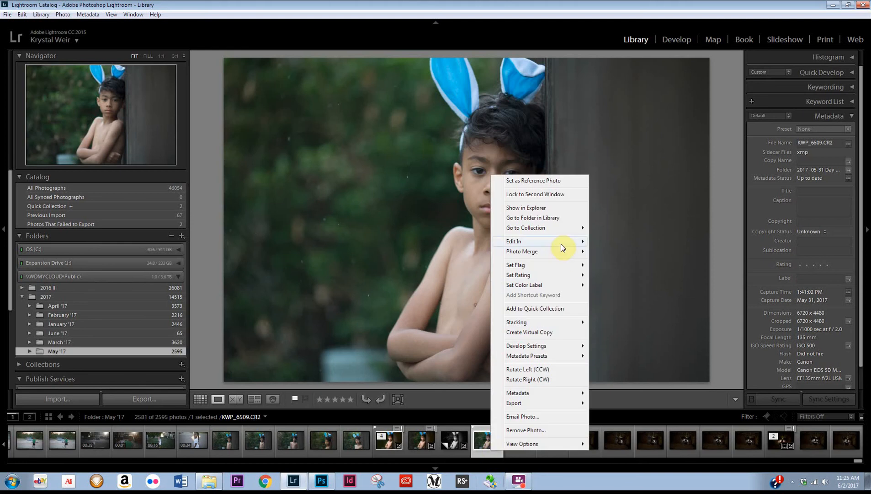
mouse_move(560, 242)
left_click(623, 244)
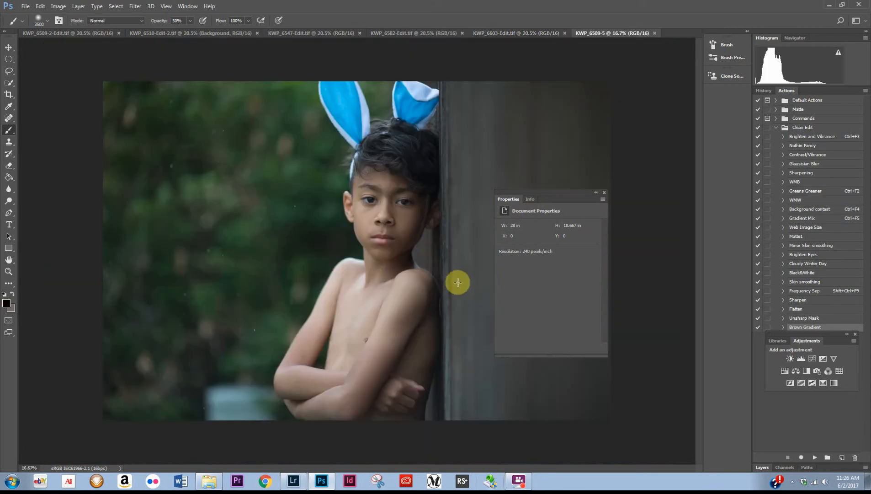
scroll(461, 277, "up", 2)
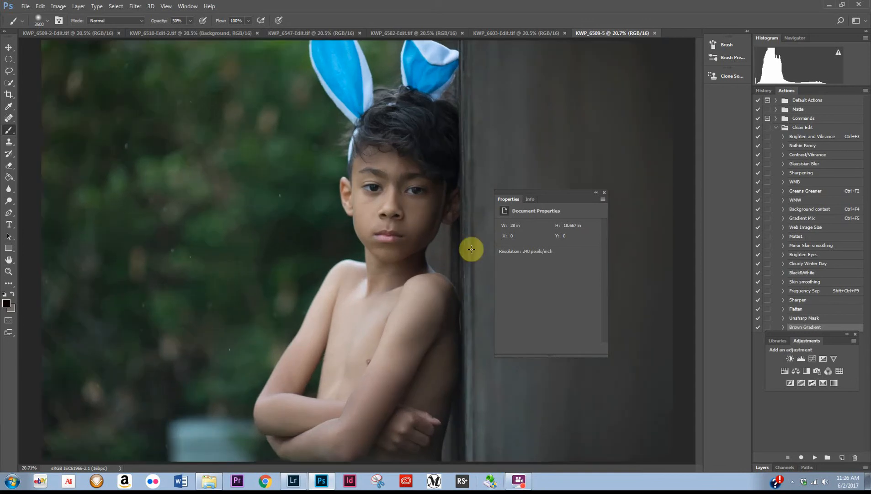
Run the Unsharp Mask action on the photo, with the floating Adjustments palette moved clear of the actions list
left_click(789, 336)
left_click_drag(774, 336, 797, 372)
left_click(803, 319)
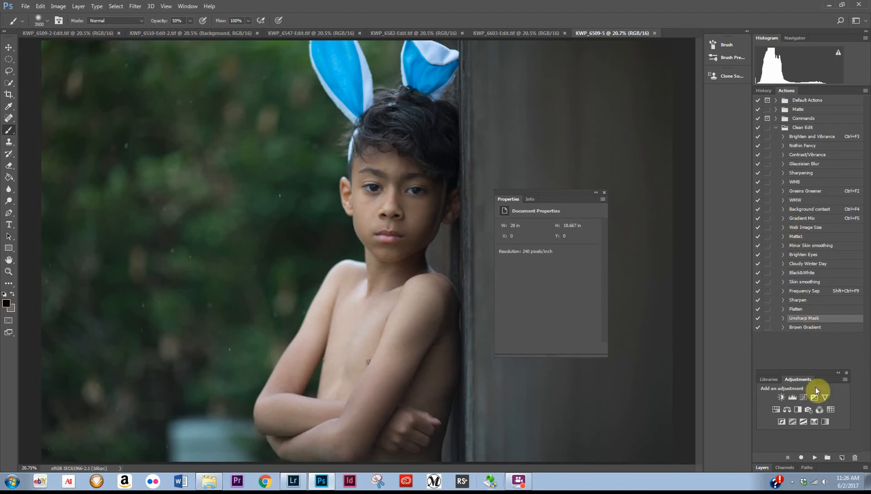
left_click_drag(818, 379, 780, 359)
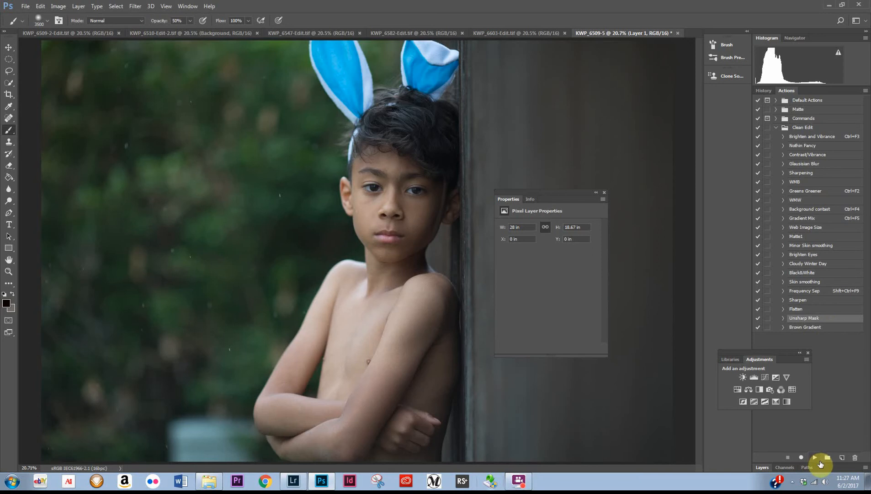
Run the Brown Gradient action on the sharpened photo
left_click(806, 328)
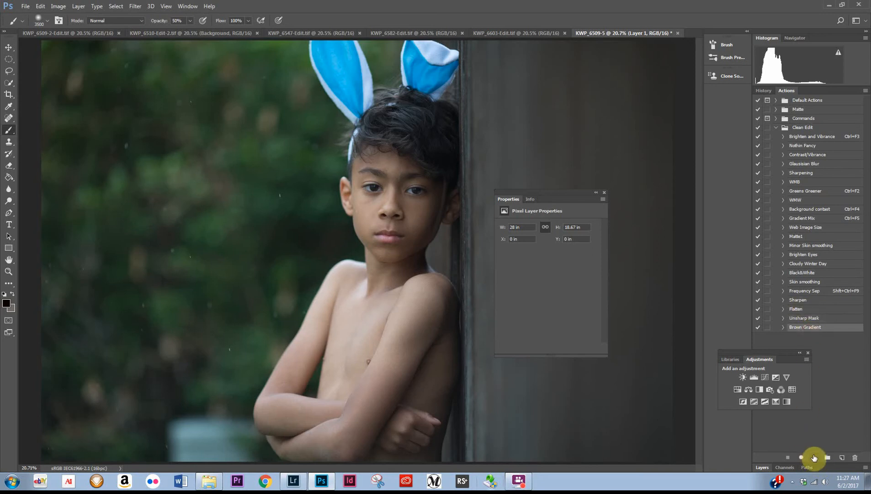
left_click(814, 457)
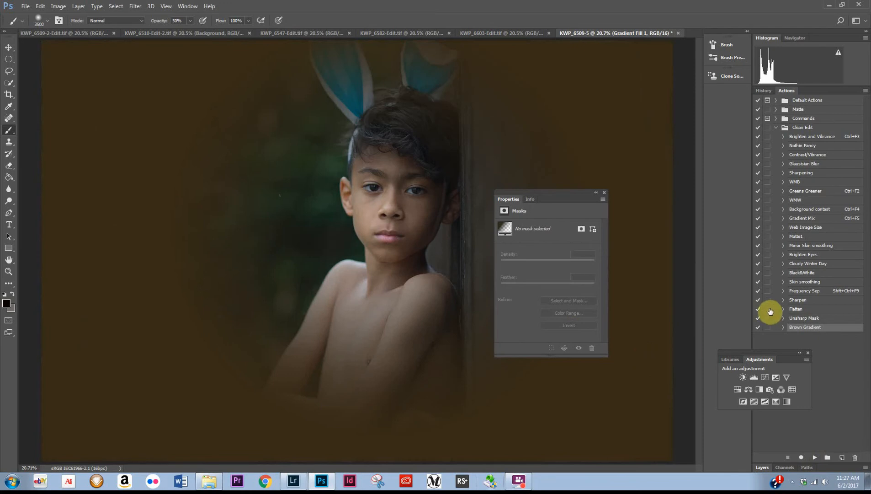
left_click(773, 351)
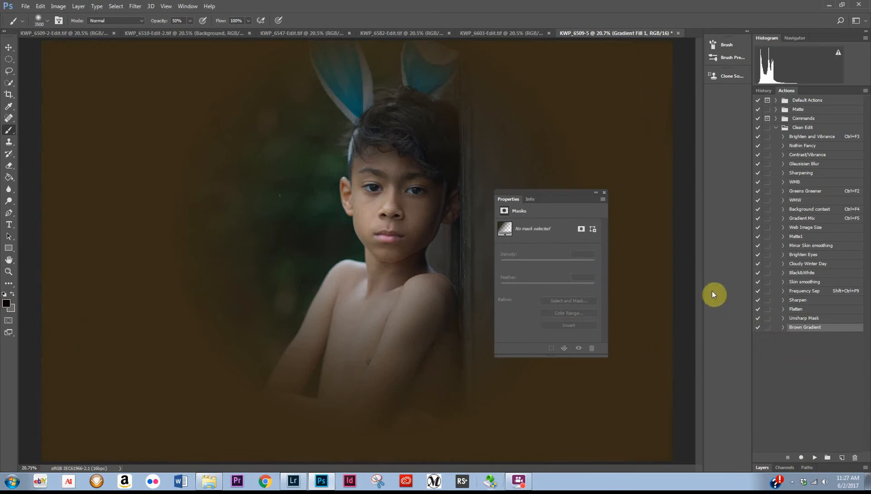
left_click_drag(787, 353, 800, 349)
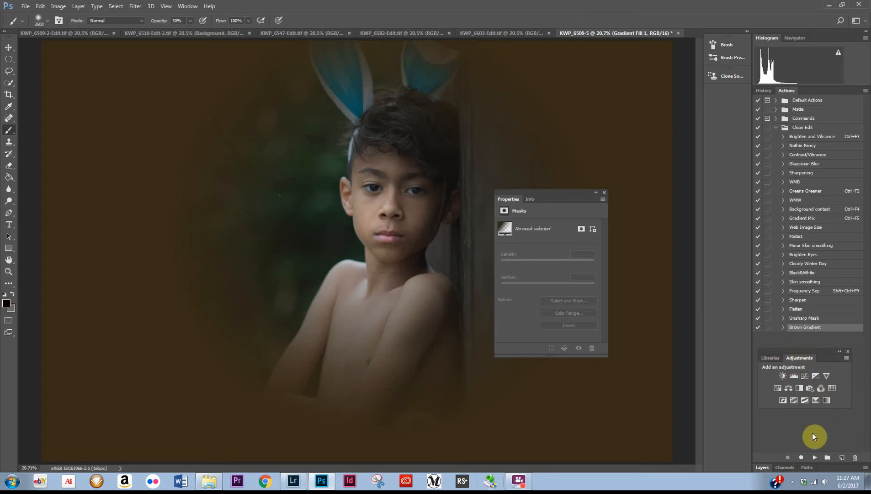
left_click(763, 90)
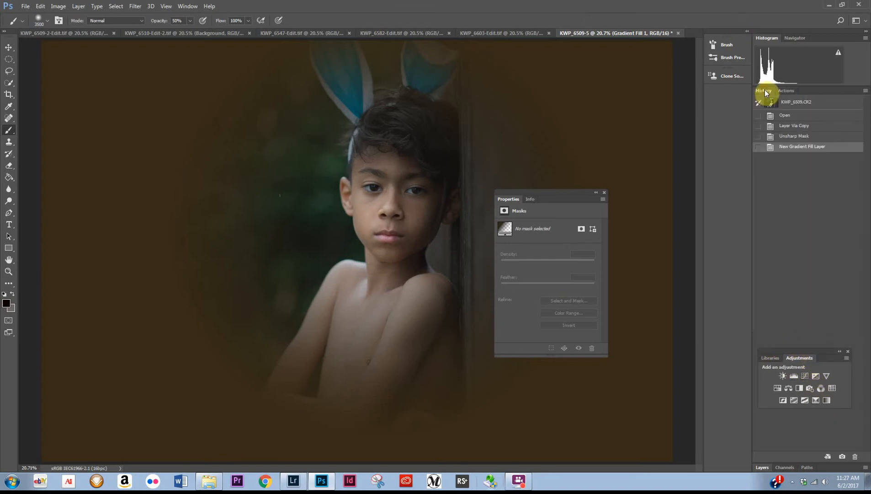
left_click(787, 91)
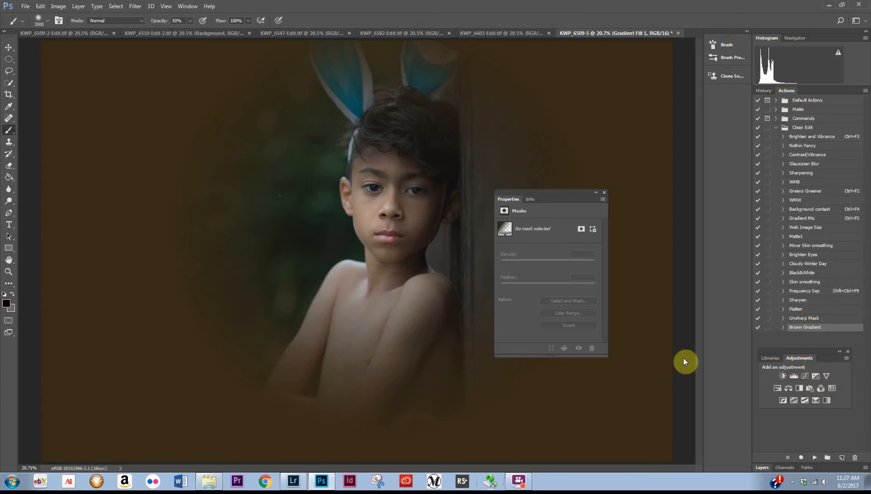
mouse_move(795, 348)
left_mouse_down()
mouse_move(784, 326)
mouse_move(796, 344)
left_mouse_up()
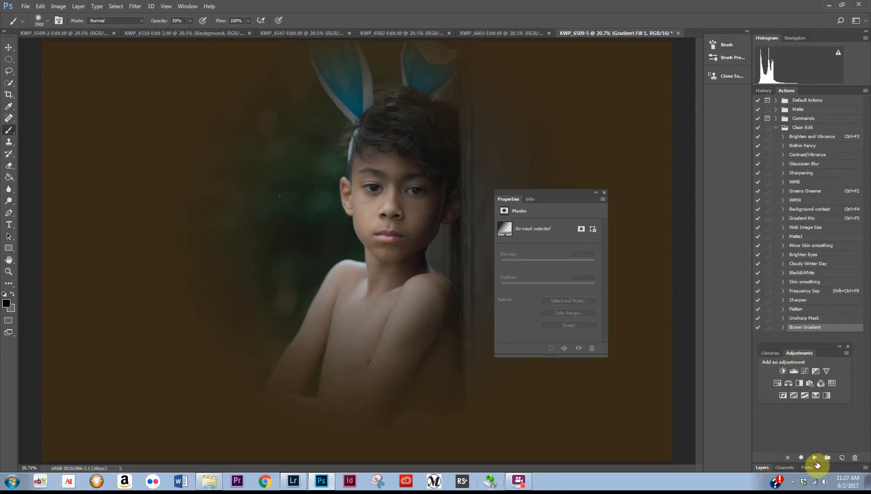
Expand the layer stack clear of the floating Adjustments palette and toggle the gradient fill's visibility to compare
left_click(764, 467)
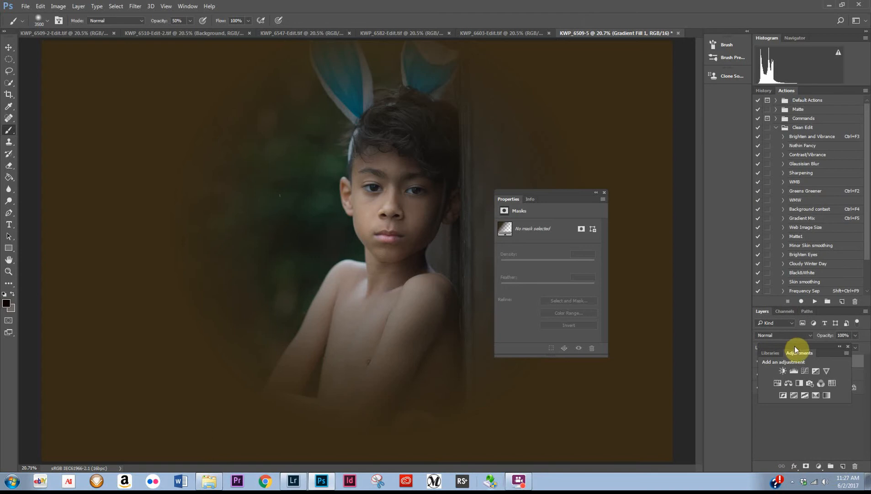
left_click_drag(796, 349, 705, 271)
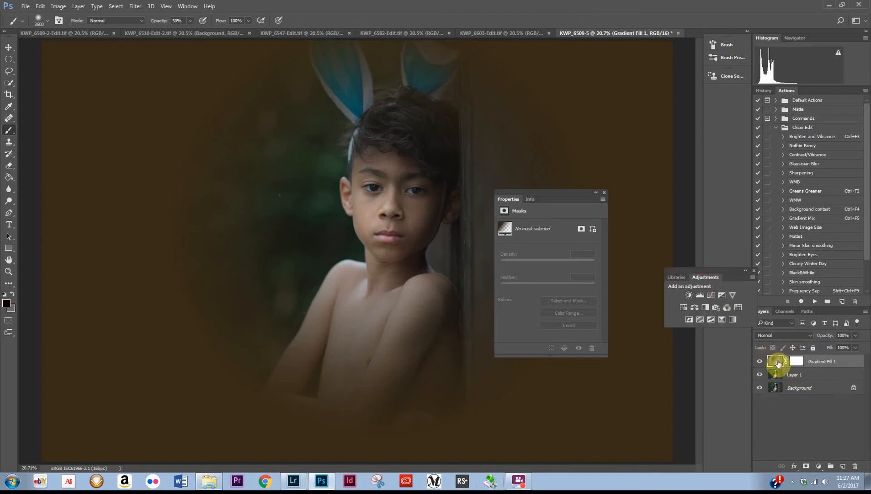
left_click(760, 361)
left_click(760, 361)
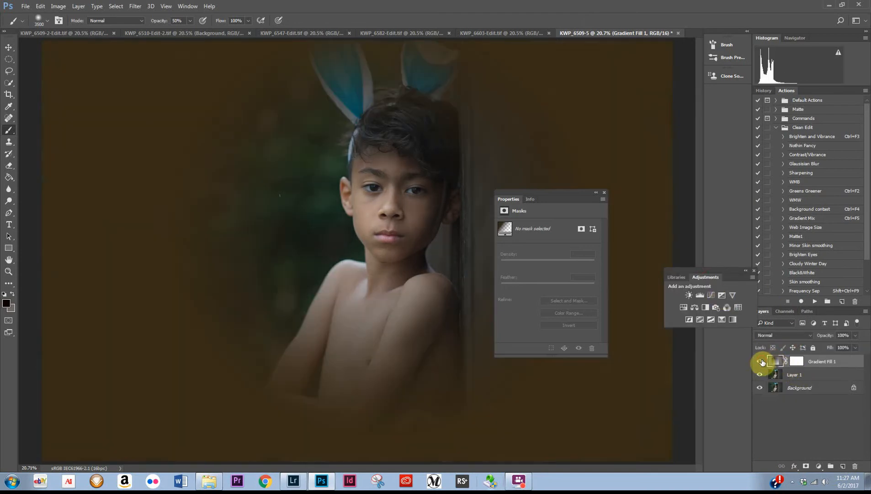
Set the scale of the brown gradient fill to 136%
double_click(776, 361)
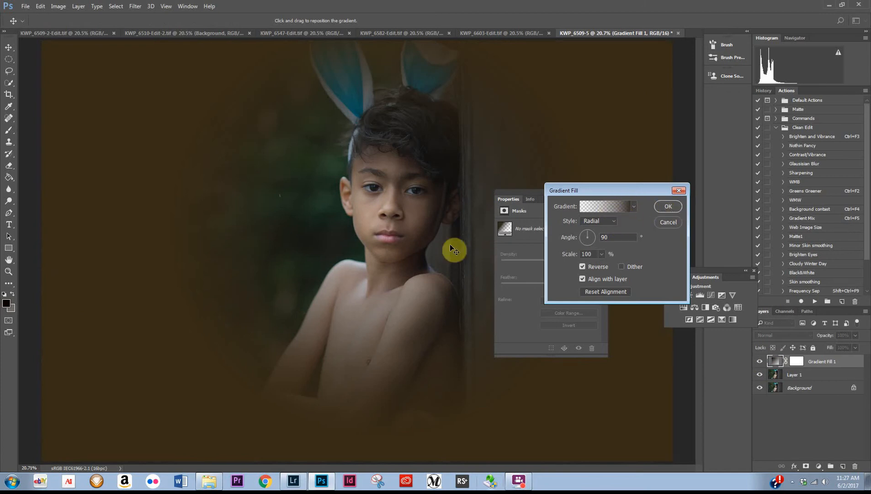
left_click_drag(568, 257, 586, 252)
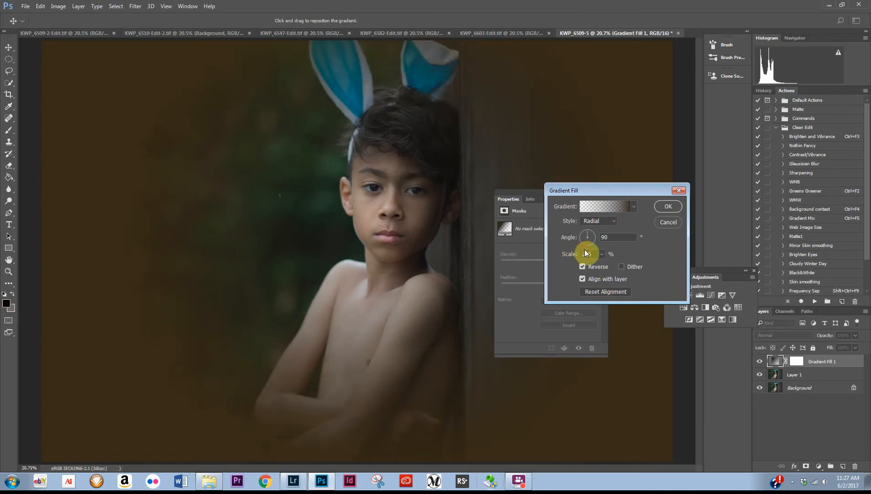
left_click(668, 206)
Target the gradient fill's layer mask and set the soft Brush size to 1700 px
key("b")
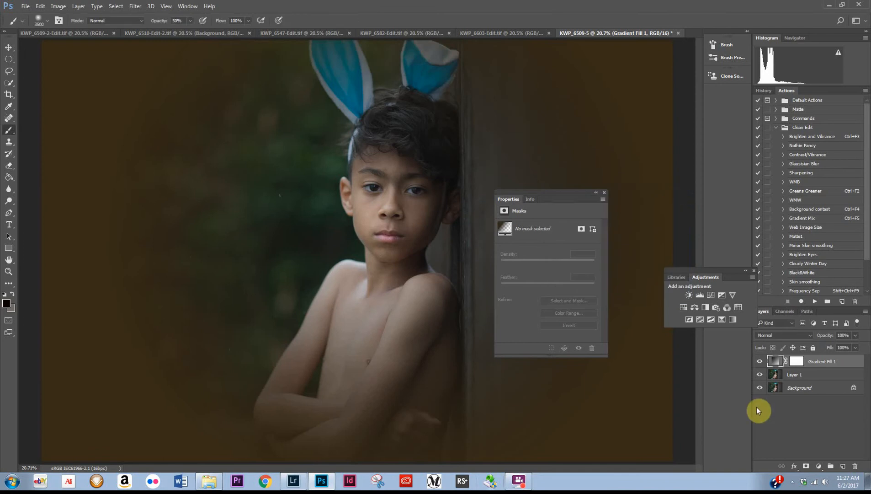
left_click(796, 361)
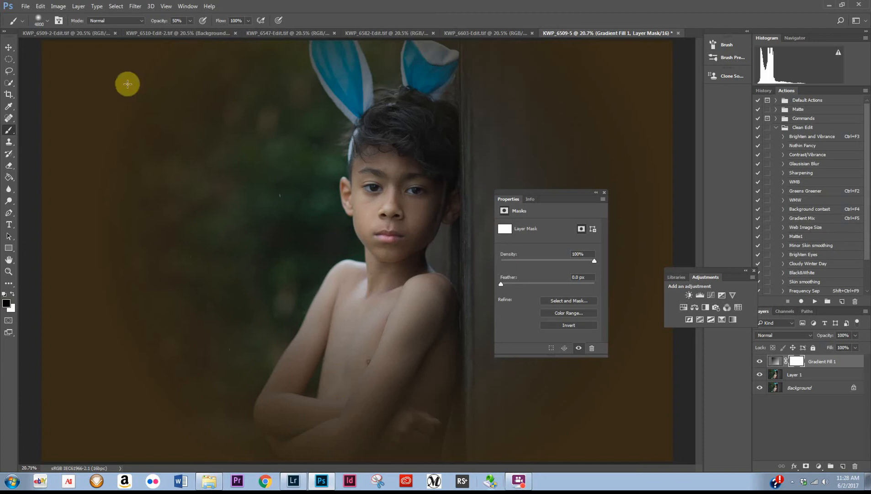
left_click(47, 22)
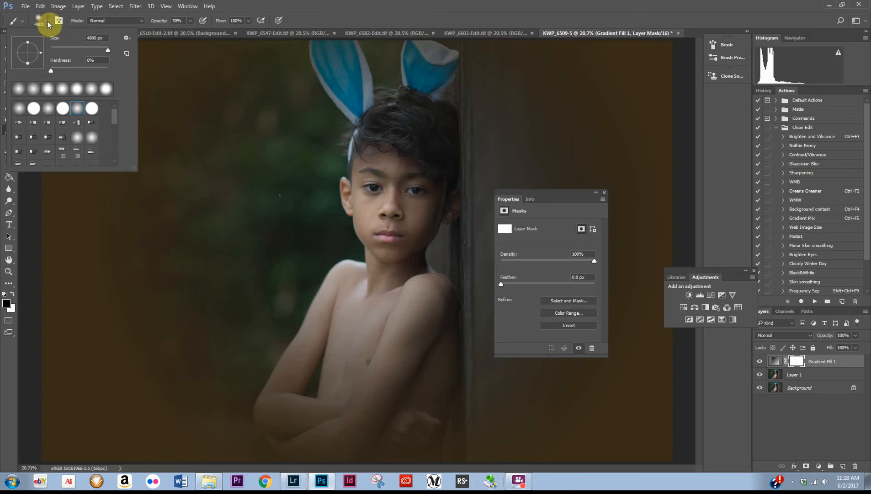
left_click(82, 50)
key("Return")
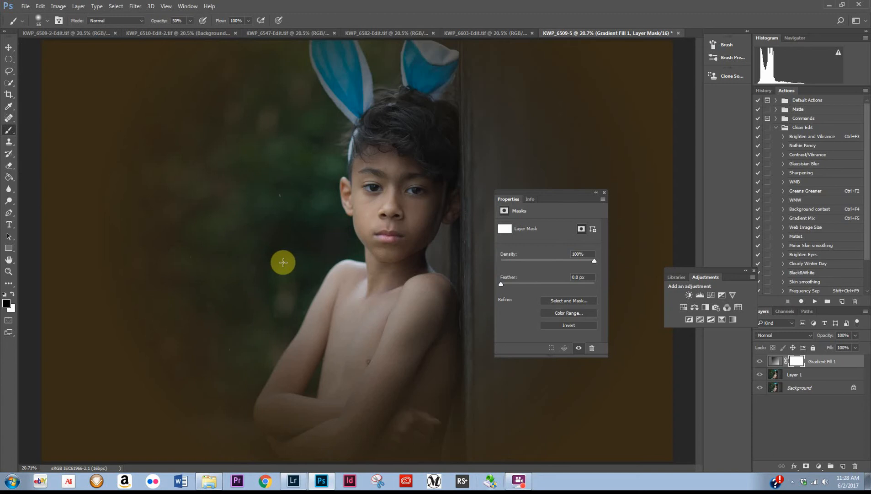
key("grave")
key("grave")
key("Tab")
key("Tab")
key("bracketright")
key("bracketright")
key("bracketright")
key("bracketright")
key("bracketright")
key("bracketright")
key("bracketright")
key("bracketright")
key("bracketright")
key("bracketright")
key("bracketright")
key("bracketright")
key("bracketright")
key("bracketright")
key("bracketright")
key("bracketright")
key("bracketright")
key("bracketright")
key("bracketright")
key("bracketright")
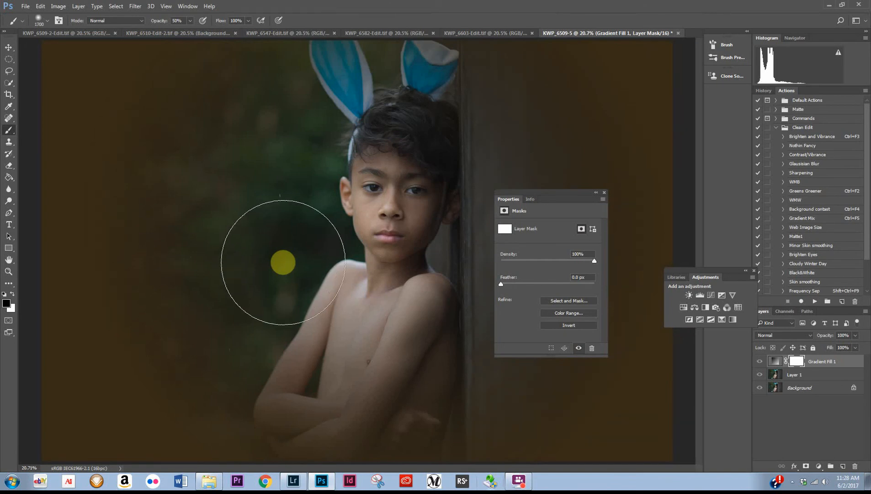
key("bracketright")
key("bracketright")
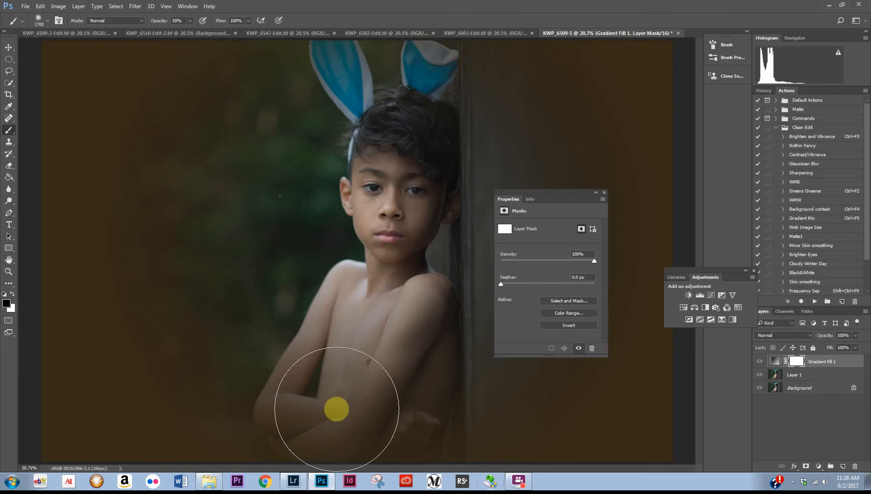
Paint black at 50% opacity on the gradient's mask over the boy's arms, hands and torso
left_click(336, 409)
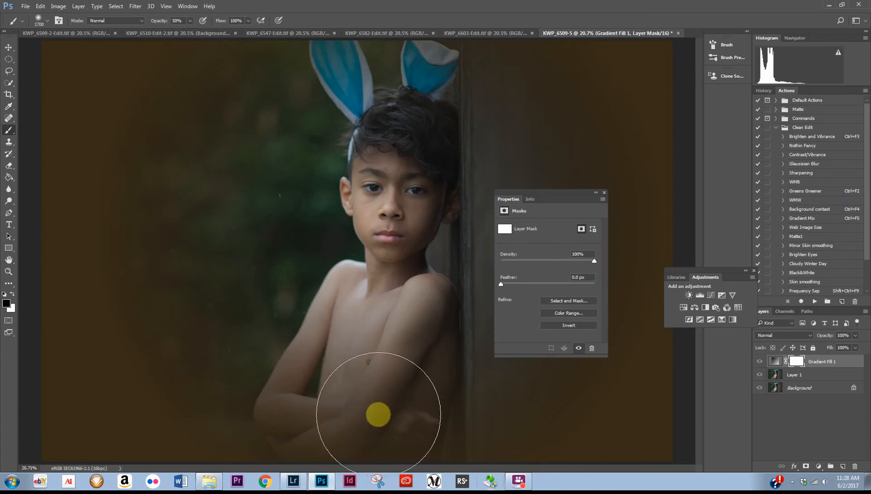
mouse_move(378, 414)
left_mouse_down()
mouse_move(361, 427)
mouse_move(371, 394)
left_mouse_up()
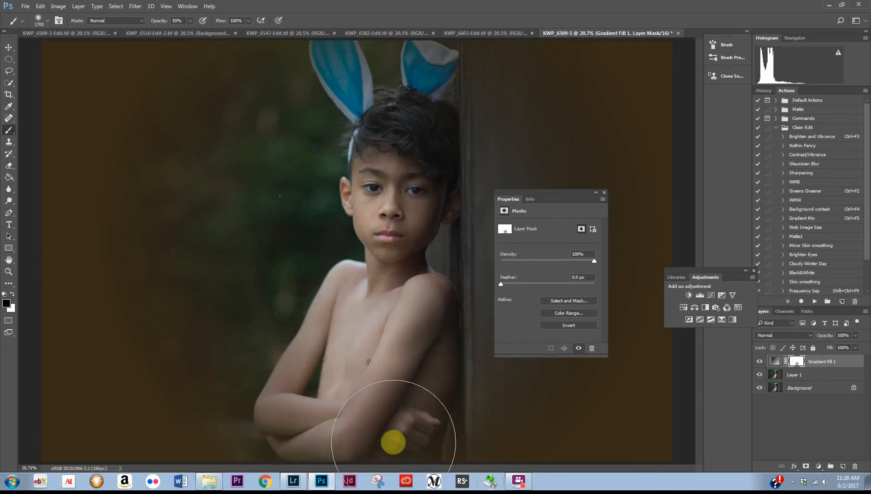
left_click(391, 389)
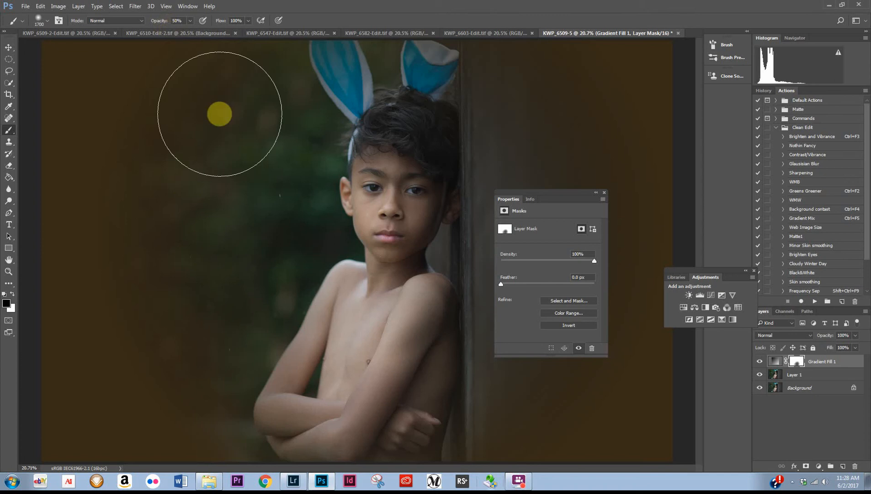
left_click(362, 370)
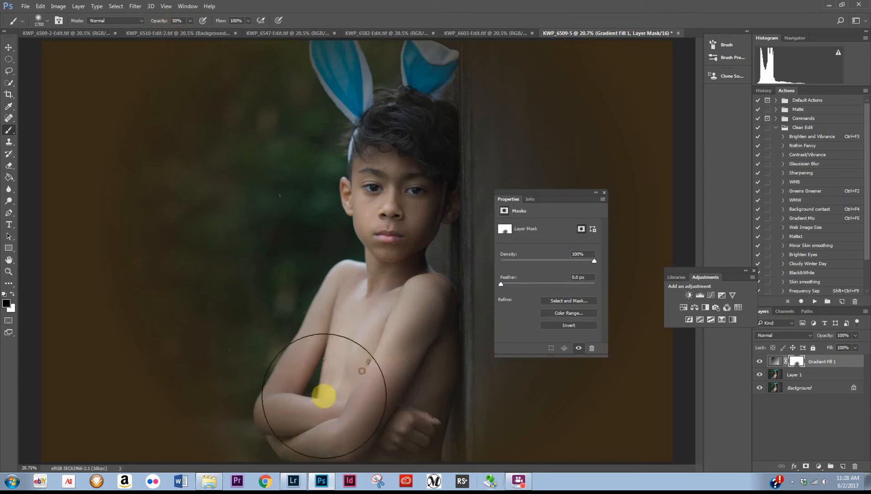
left_click(397, 433)
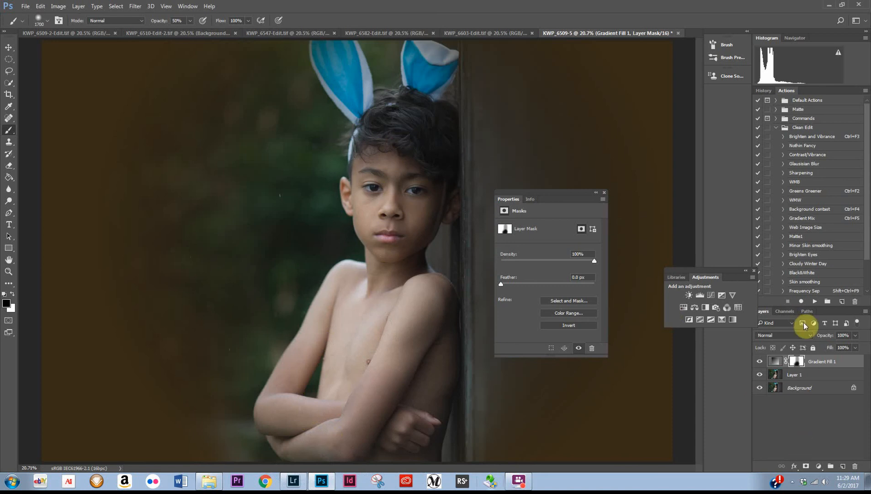
Set the gradient fill layer's blend mode to Soft Light and toggle its visibility to compare
left_click(793, 335)
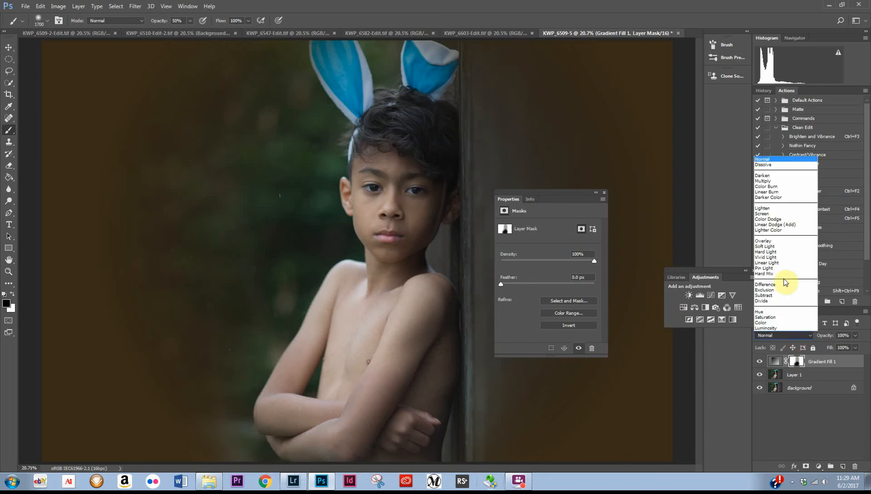
left_click(781, 247)
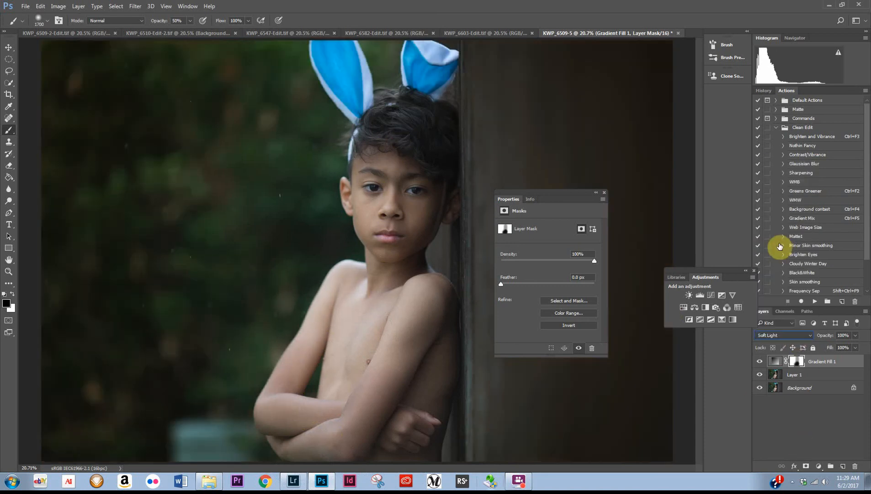
left_click(761, 362)
left_click(762, 362)
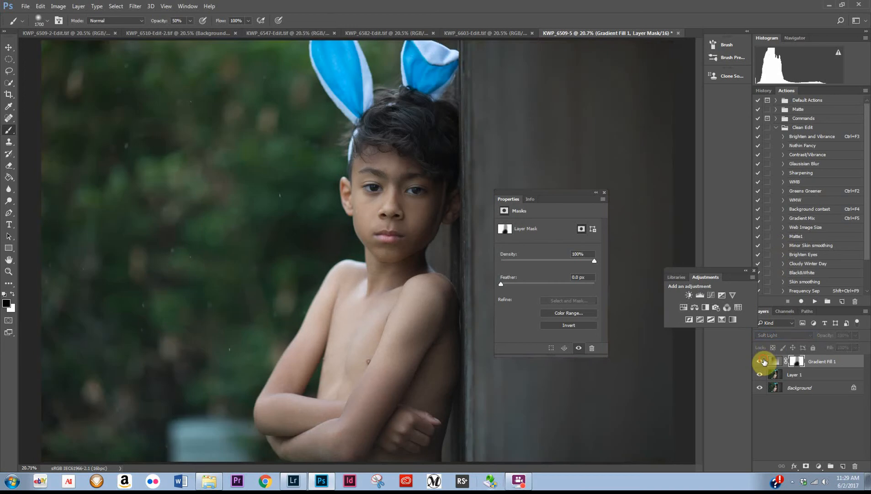
left_click(763, 361)
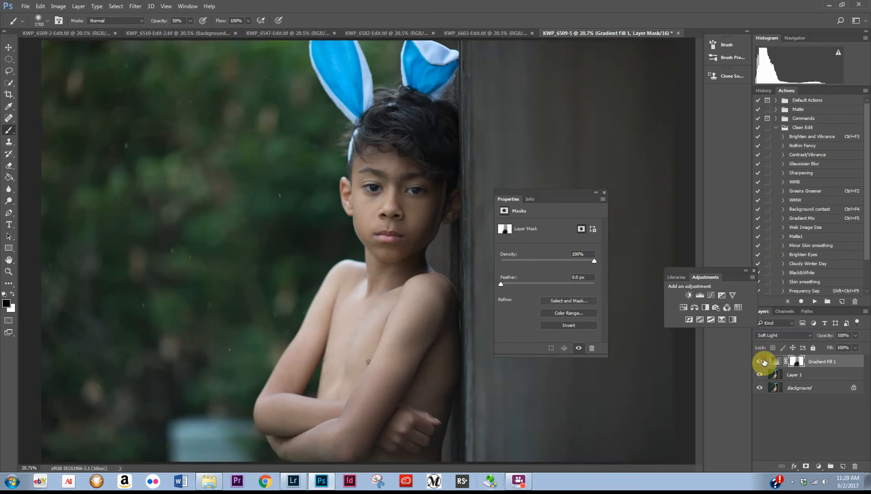
left_click(763, 361)
Change the gradient fill to another brown-to-transparent preset and toggle the layer's visibility to compare
double_click(775, 361)
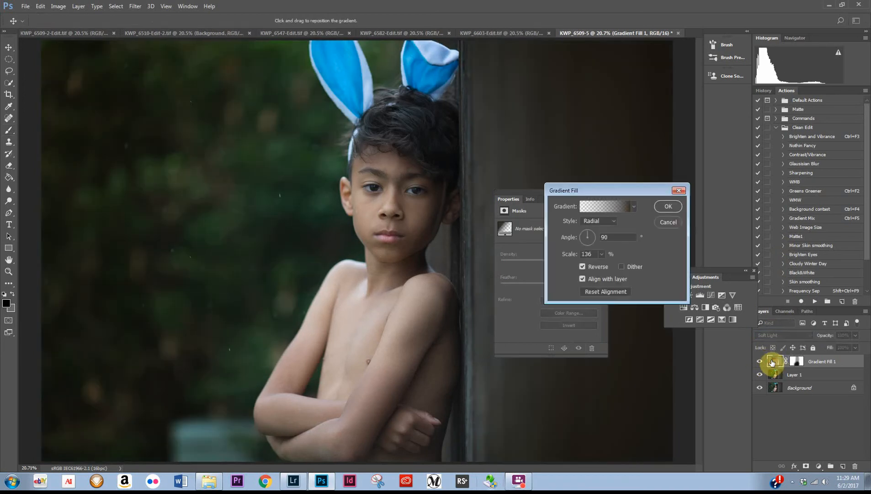
left_click(608, 207)
scroll(208, 219, "down", 3)
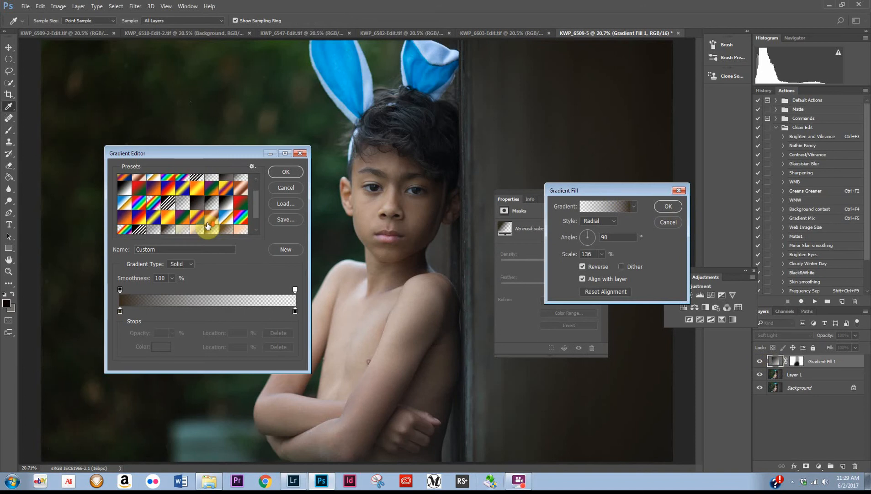
left_click(137, 231)
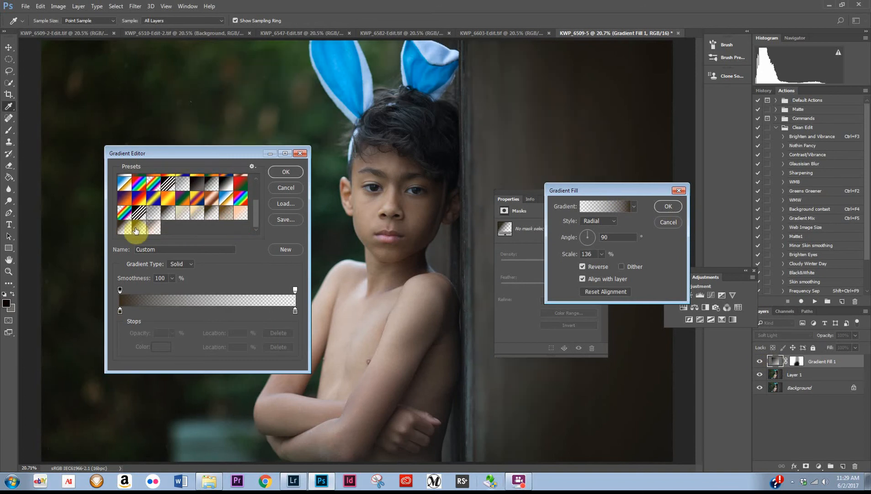
left_click(122, 232)
left_click(144, 227)
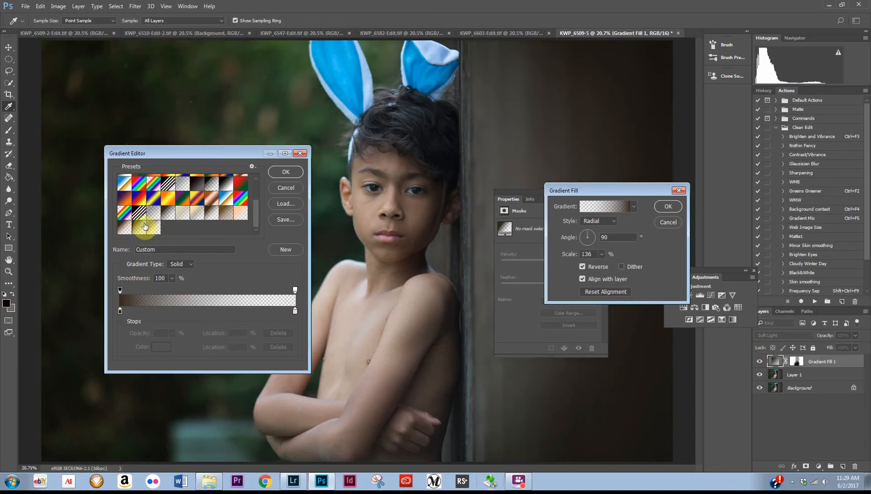
left_click(129, 229)
left_click(142, 228)
left_click(284, 180)
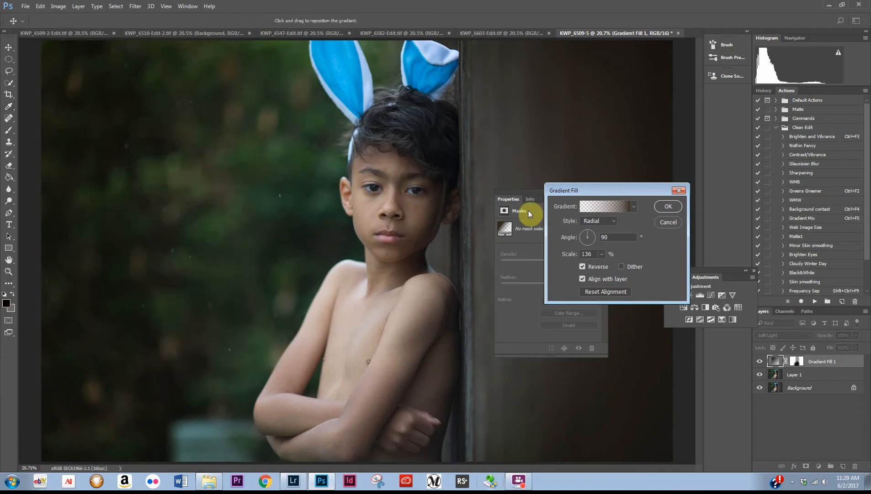
left_click(666, 206)
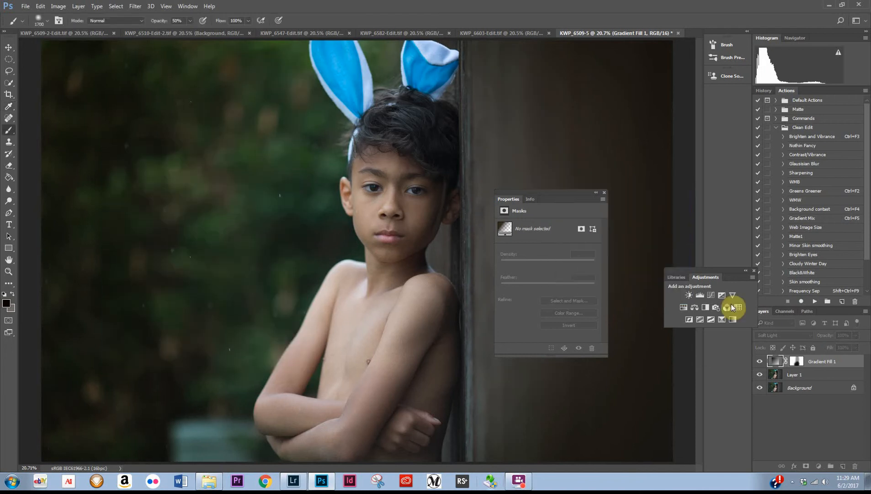
left_click(760, 361)
left_click(760, 361)
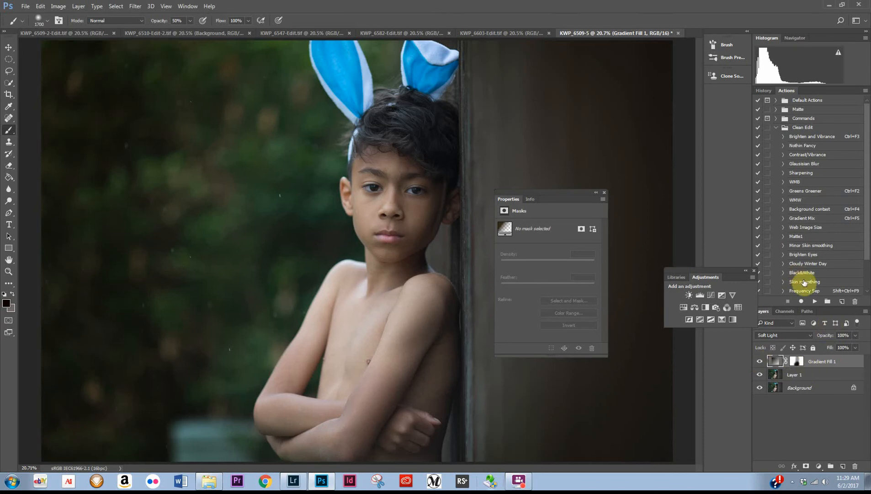
Add a Levels adjustment layer above the gradient fill and set the Red channel's white input level to 245
scroll(856, 252, "down", 2)
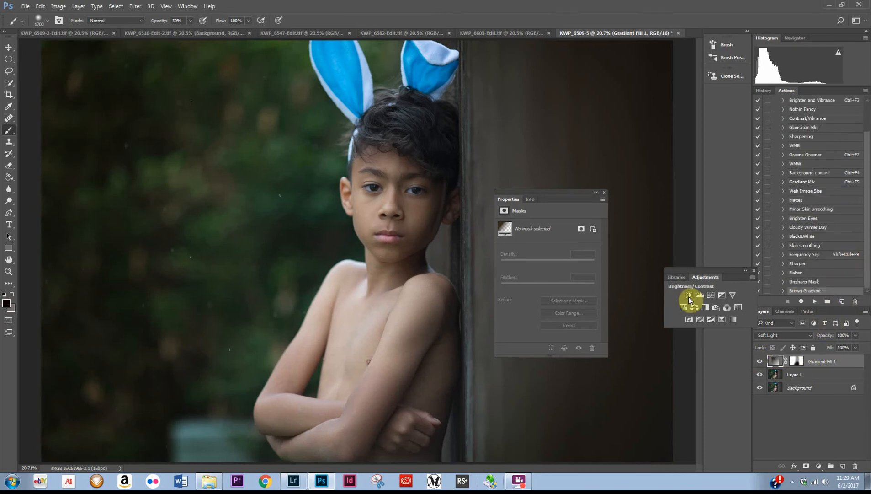
left_click(701, 293)
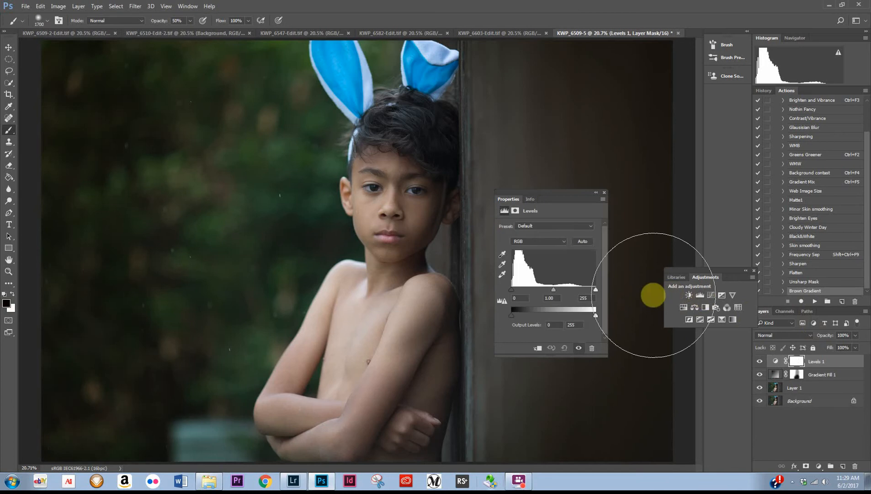
left_click(559, 241)
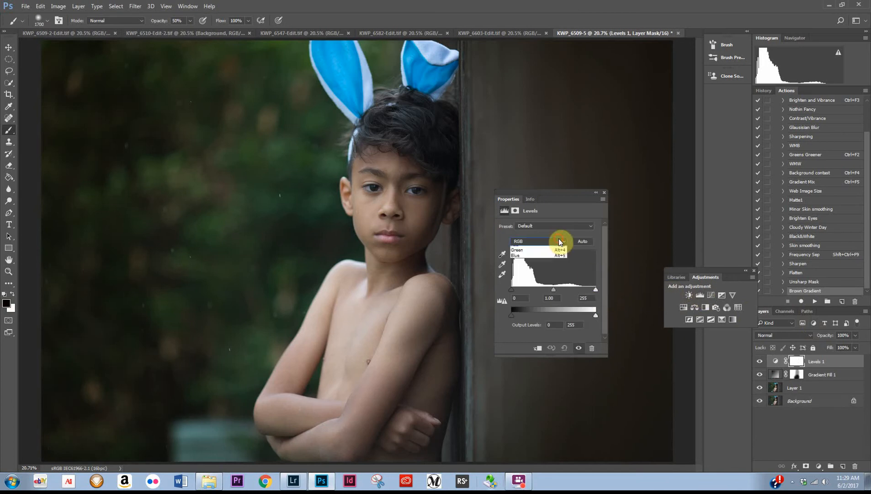
left_click(560, 254)
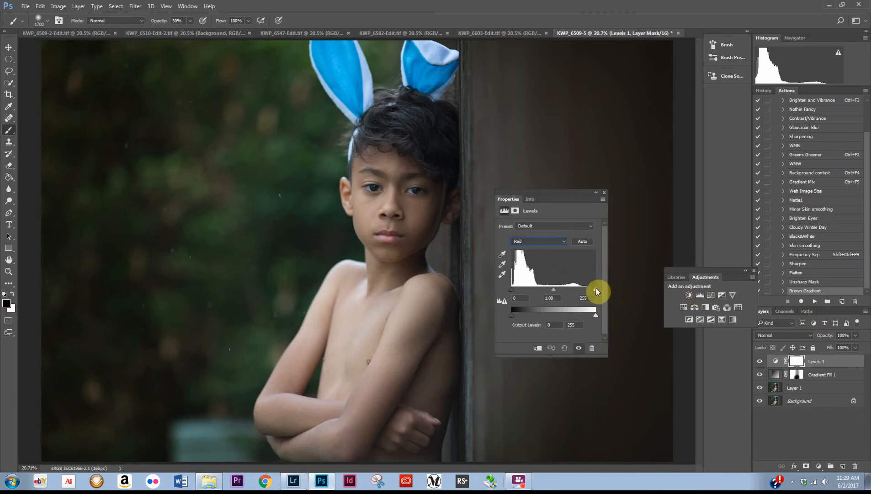
left_click_drag(596, 288, 595, 288)
left_click(542, 248)
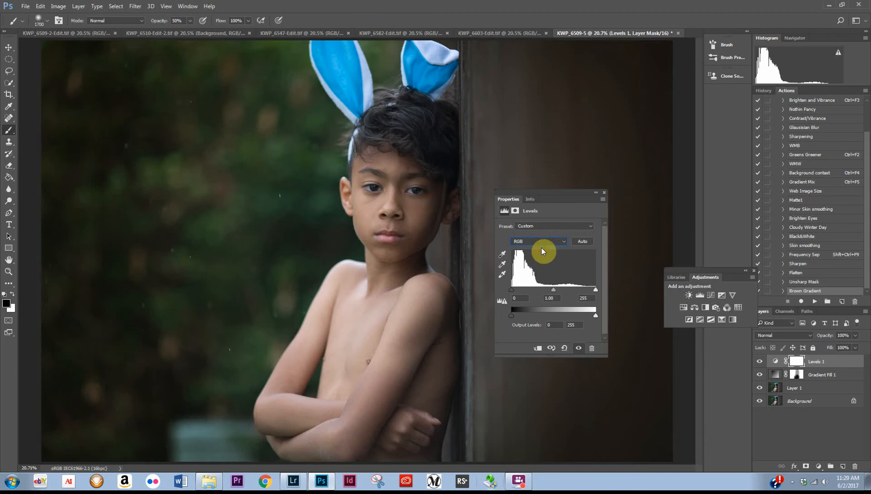
Set the Red channel's white input level to 232 in the Levels adjustment and compare with the adjustment hidden
left_click(543, 241)
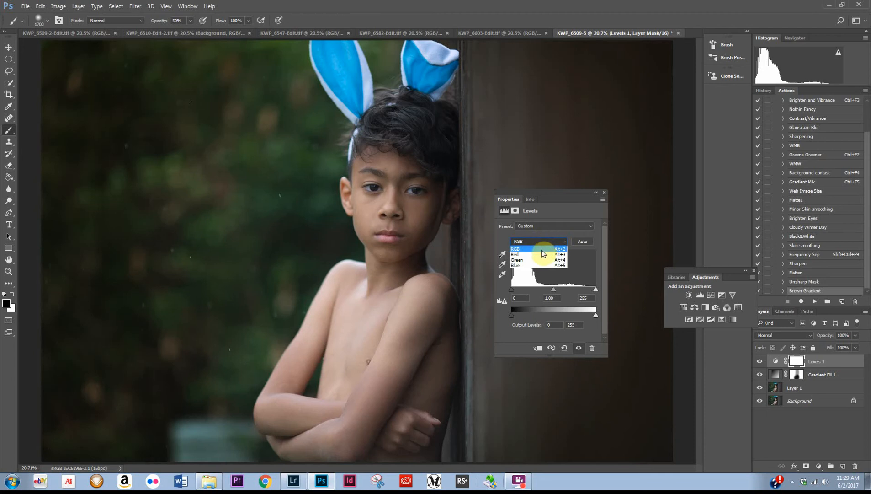
left_click(542, 255)
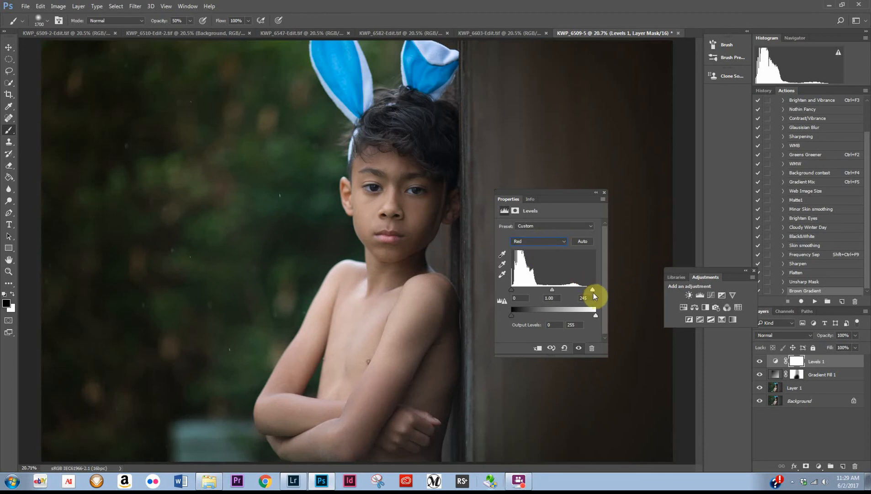
mouse_move(593, 289)
left_mouse_down()
mouse_move(577, 292)
mouse_move(594, 291)
left_mouse_up()
left_click_drag(587, 295, 588, 295)
left_click(579, 348)
left_click(579, 348)
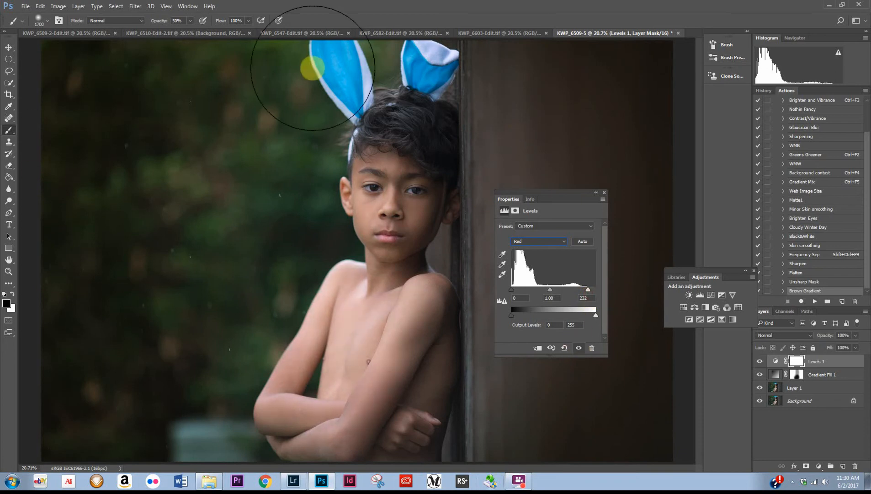
Set the Blue channel's black input level to 5 in the Levels adjustment and toggle its visibility to compare
left_click(544, 241)
left_click(543, 265)
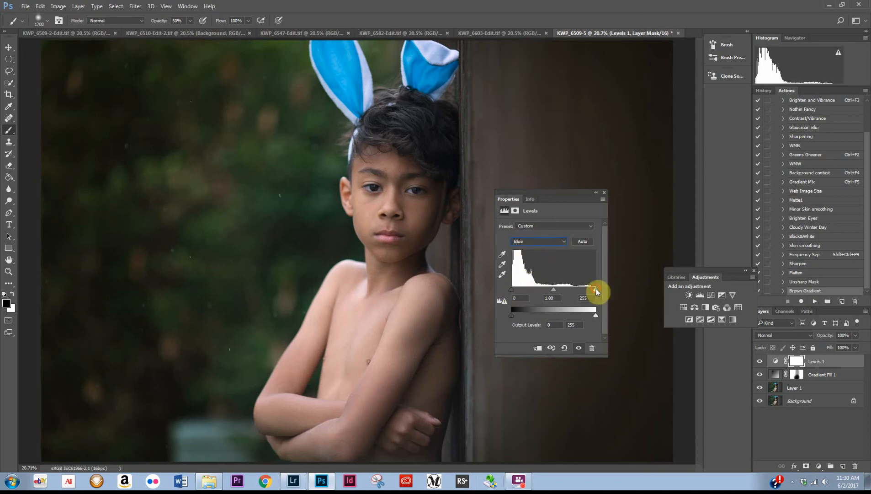
left_click_drag(596, 288, 619, 287)
left_click_drag(513, 290, 514, 290)
left_click(577, 348)
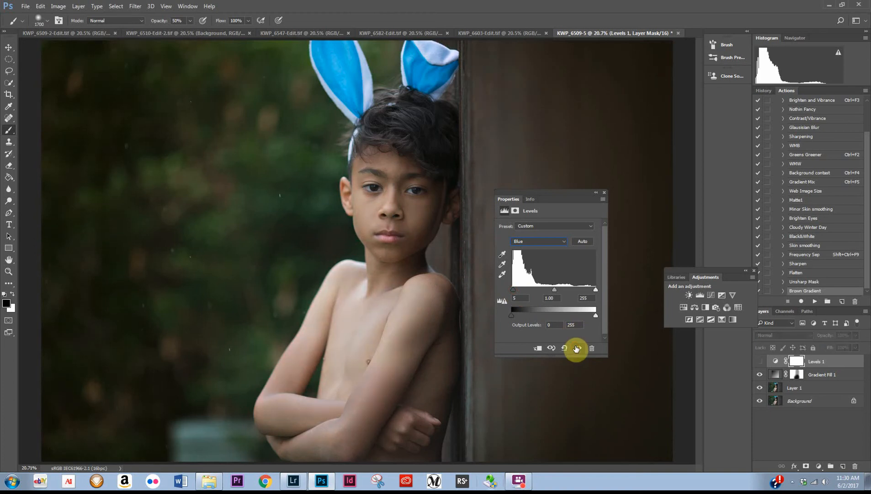
left_click(577, 348)
left_click(577, 348)
left_click(577, 348)
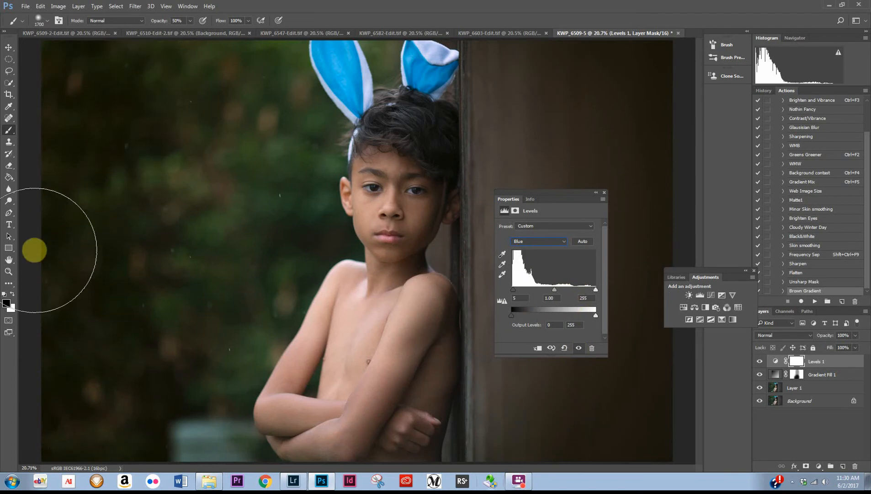
Add a new empty layer above the Levels adjustment
left_click(843, 466)
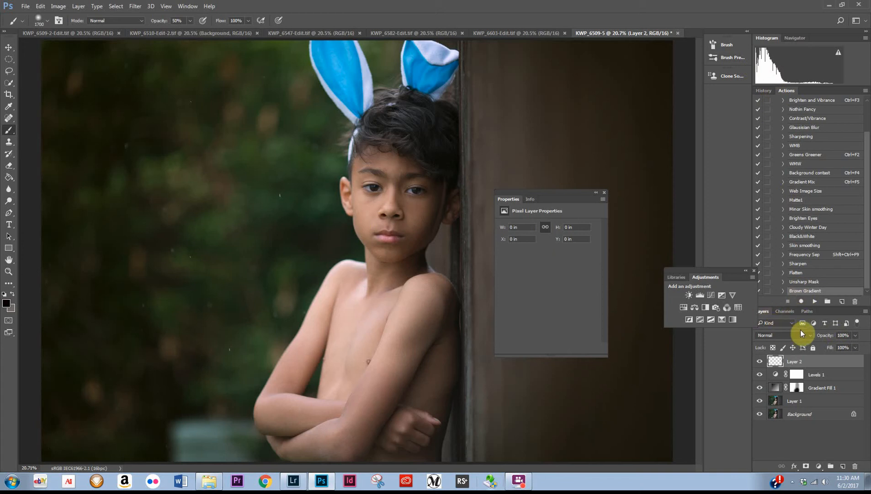
left_click(786, 312)
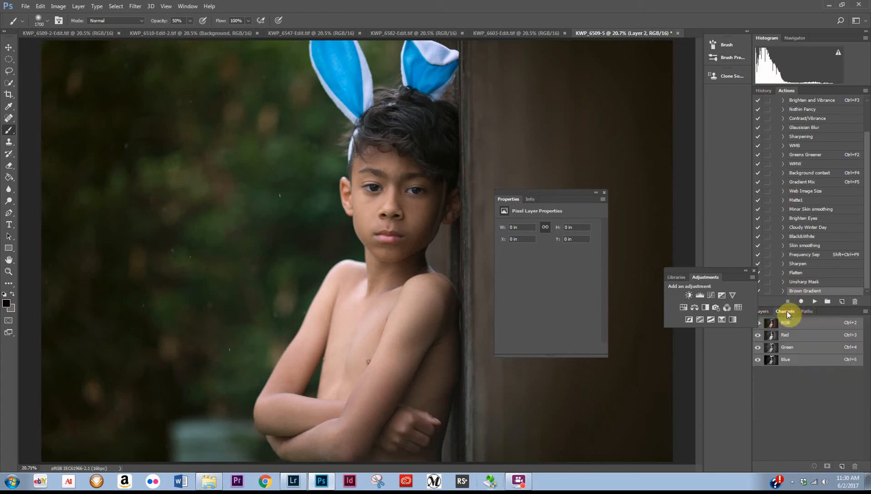
left_click(764, 311)
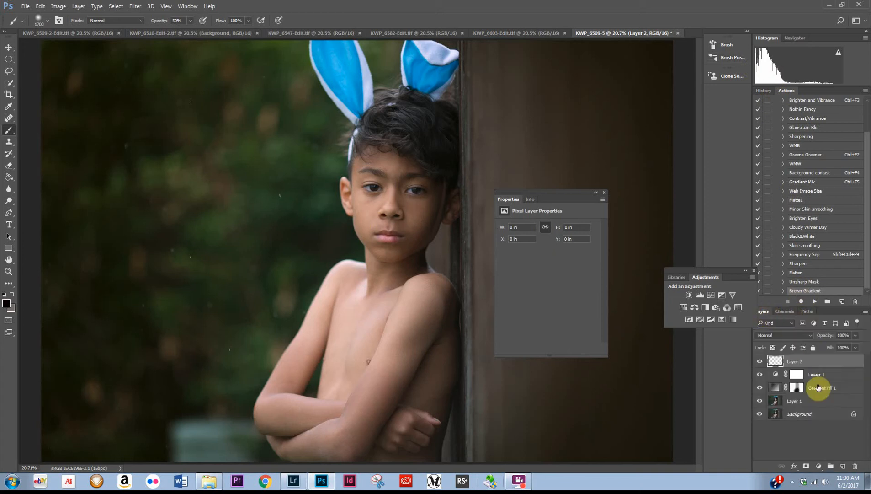
Try the library's dark green #172410 as the foreground colour and browse the saved colours and graphics
left_click(678, 278)
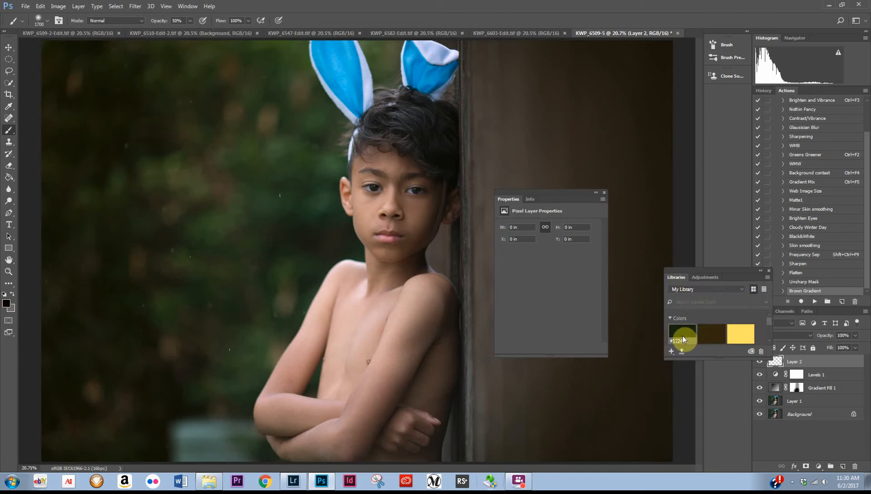
left_click(685, 332)
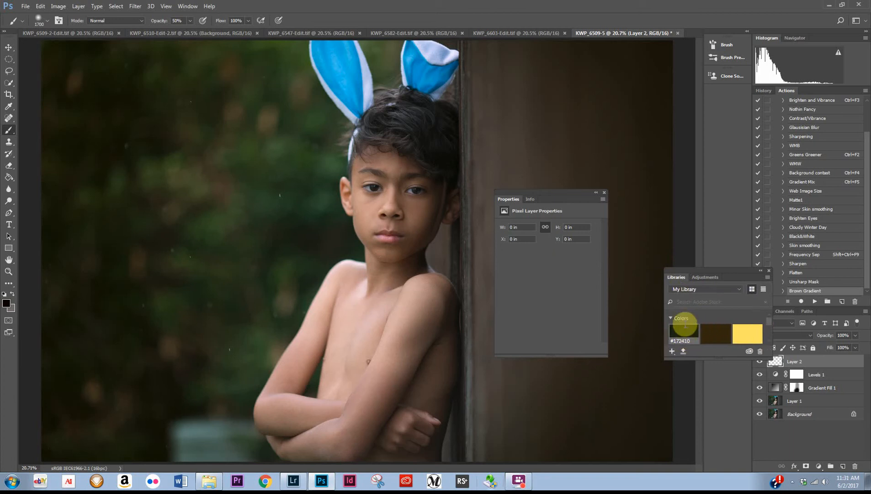
left_click(681, 327)
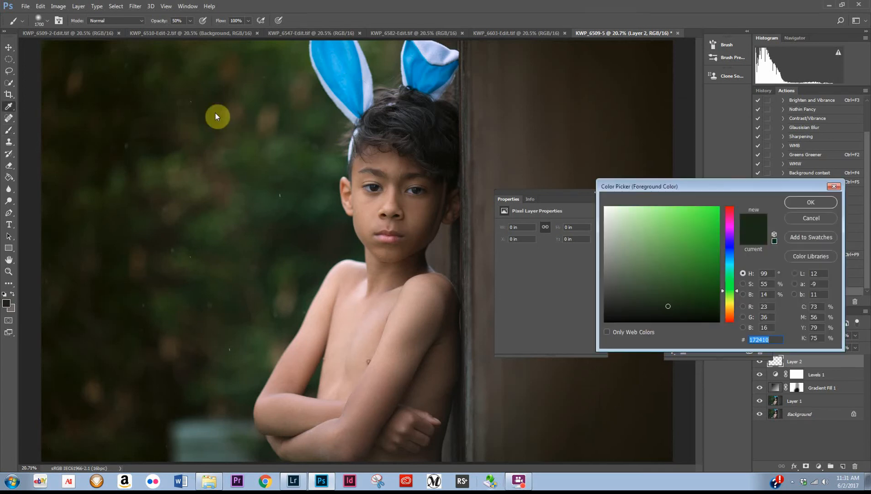
left_click(811, 202)
left_click(152, 154)
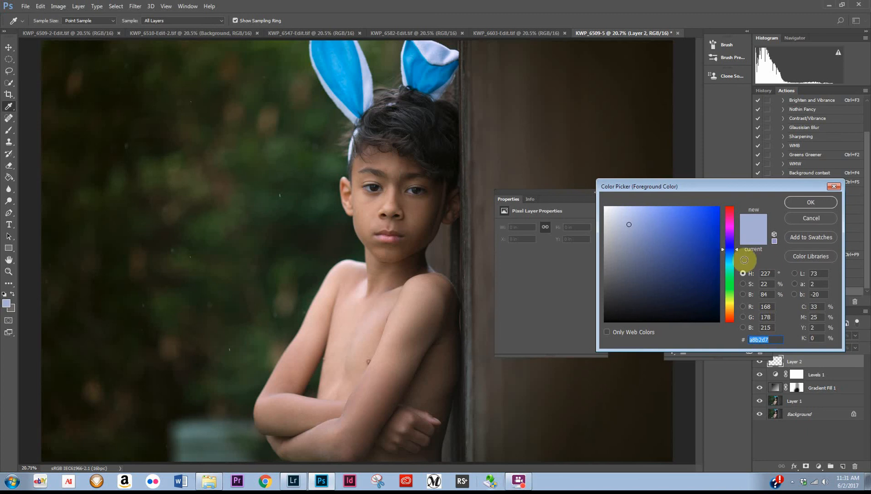
left_click(807, 218)
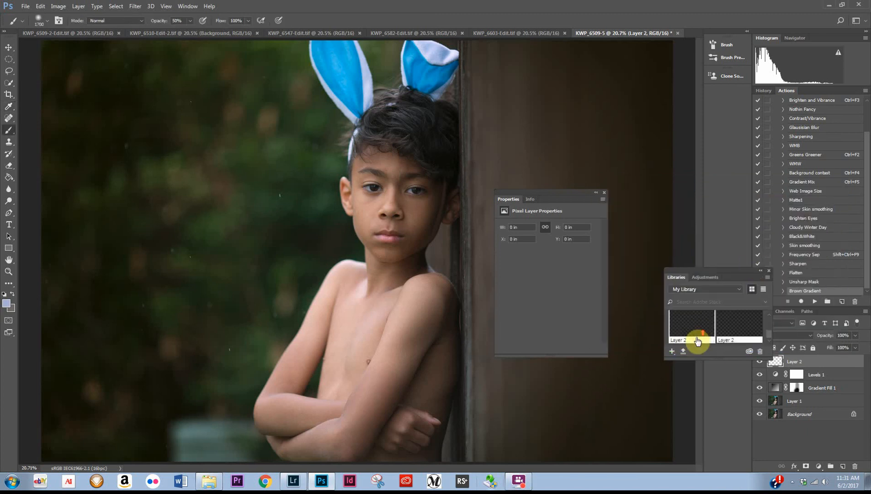
scroll(771, 332, "up", 3)
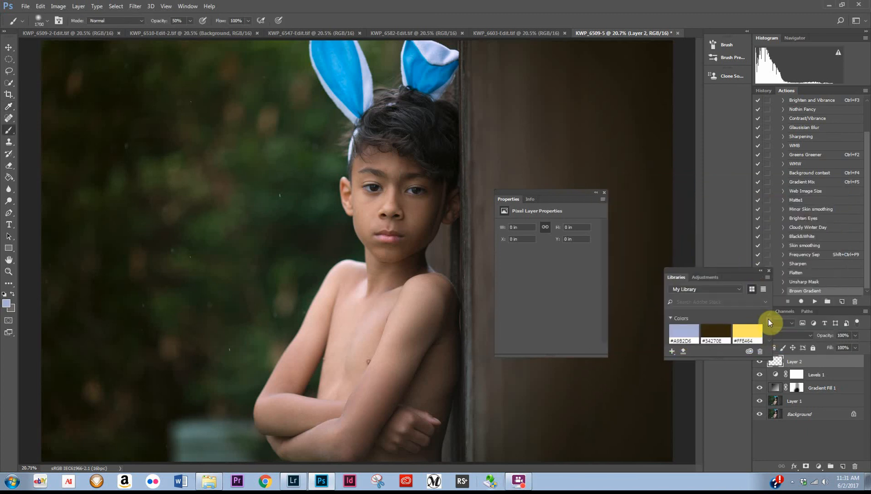
scroll(770, 322, "down", 3)
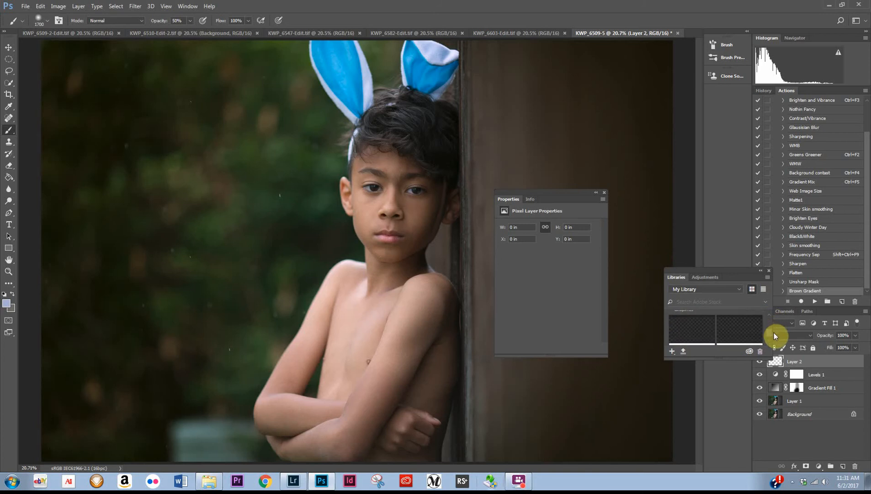
scroll(772, 325, "up", 3)
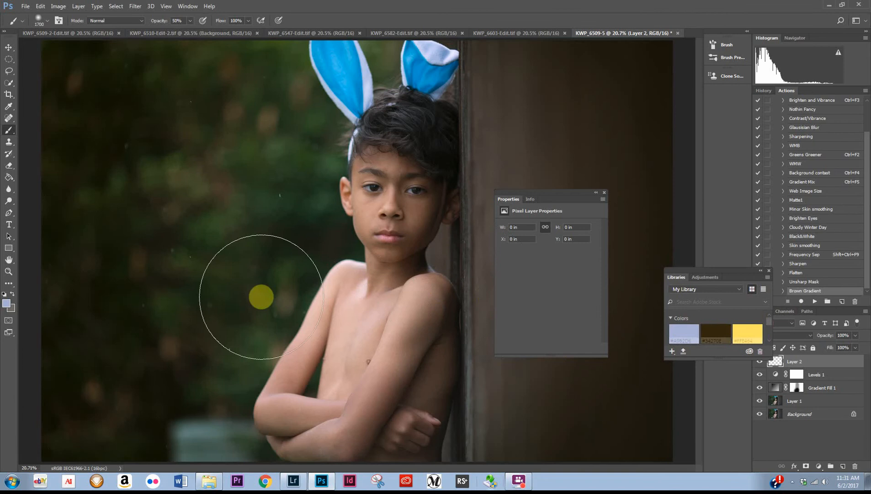
Sample dark green #171C06 from the blurred foliage and add this foreground colour to My Library
left_click(205, 94, "alt")
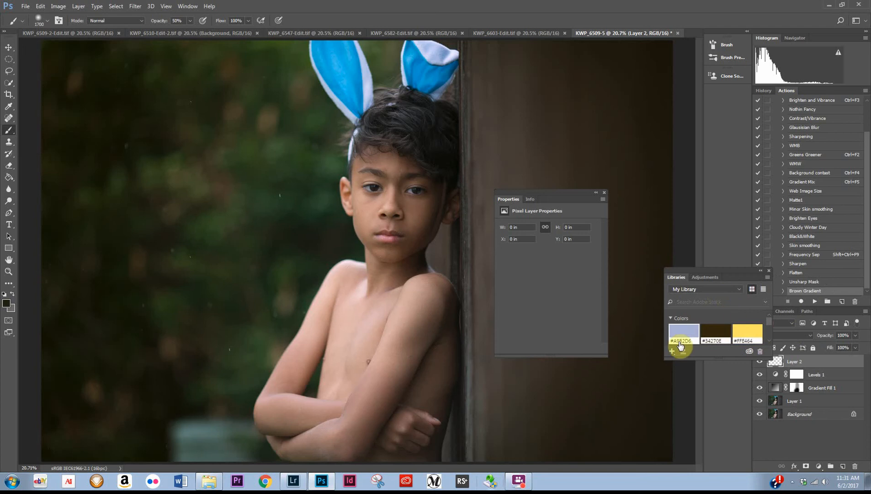
left_click(672, 350)
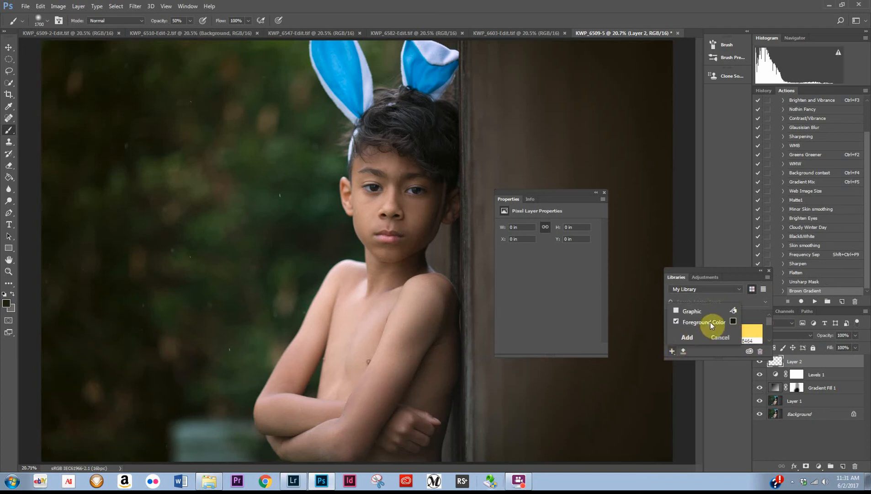
left_click(687, 336)
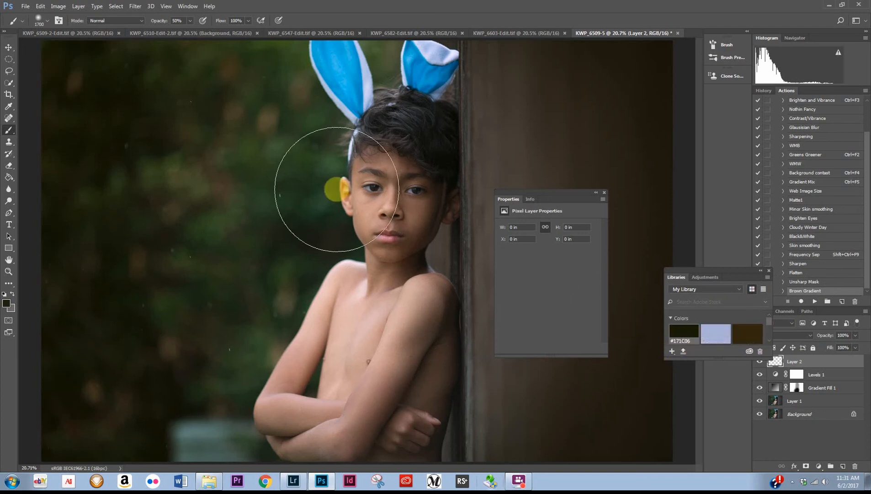
Set the Brush to 2500 px and paint the sampled dark green at 100% opacity on the new layer over the foliage along the photo's left edge
key("bracketright")
key("bracketright")
key("bracketright")
key("bracketright")
key("bracketright")
key("bracketright")
key("bracketright")
key("bracketright")
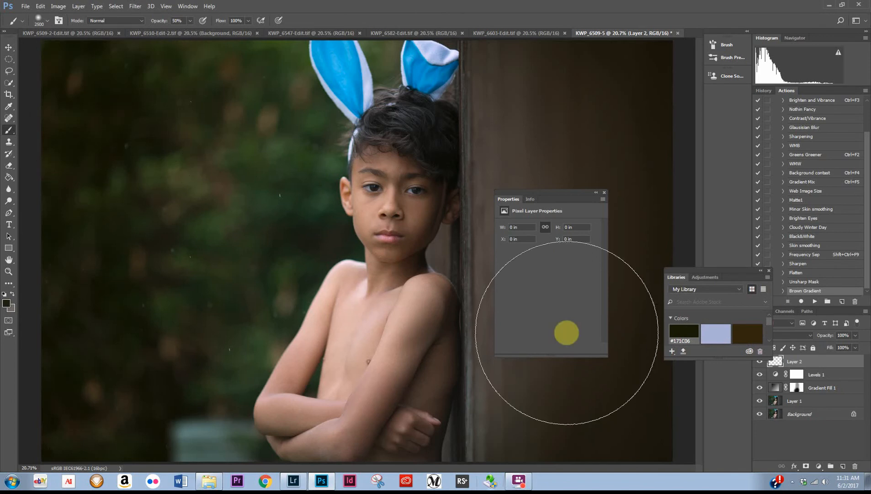
left_click(710, 270)
left_click_drag(677, 241, 658, 226)
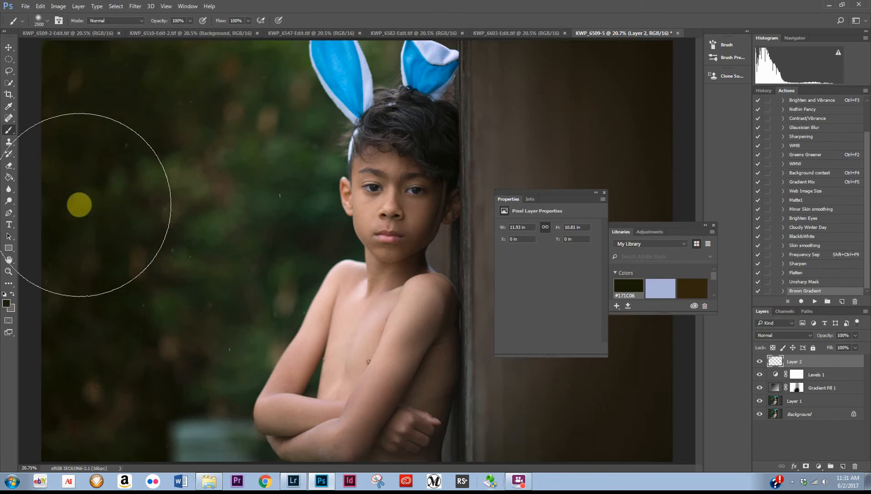
mouse_move(80, 205)
left_mouse_down()
mouse_move(90, 322)
mouse_move(163, 401)
mouse_move(91, 378)
mouse_move(119, 135)
mouse_move(183, 107)
mouse_move(194, 92)
mouse_move(155, 224)
mouse_move(136, 385)
mouse_move(150, 402)
mouse_move(122, 416)
left_mouse_up()
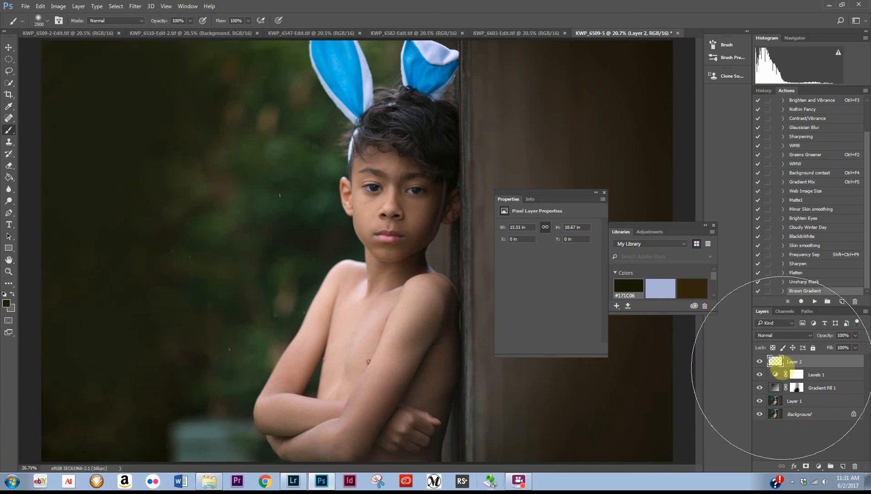
Compare the portrait with the painted dark green layer hidden and shown
left_click(761, 364)
left_click(761, 364)
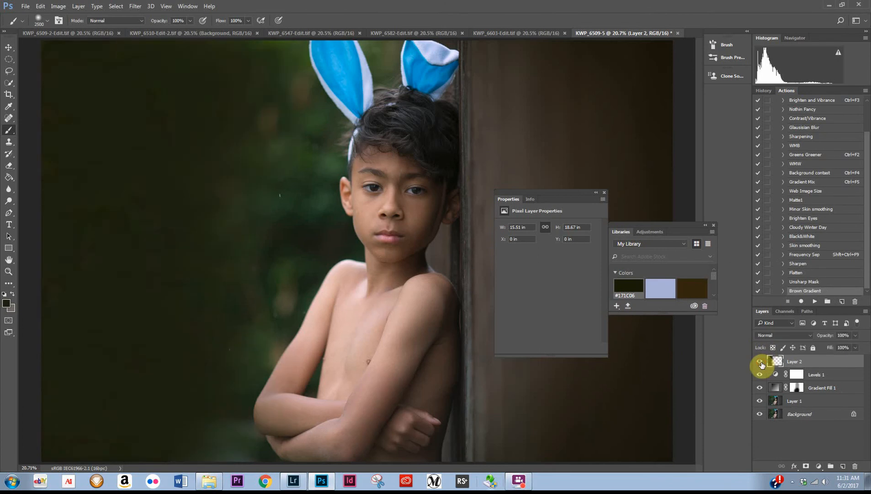
left_click(762, 363)
left_click(762, 363)
left_click(761, 363)
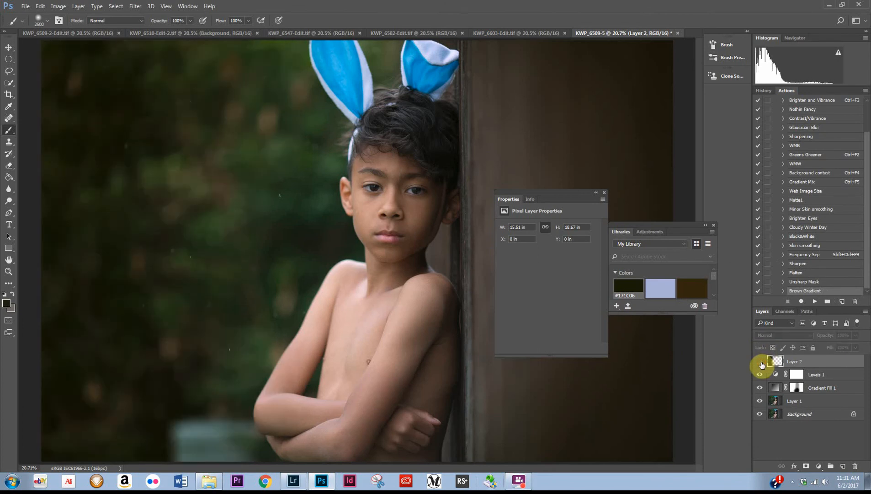
left_click(761, 364)
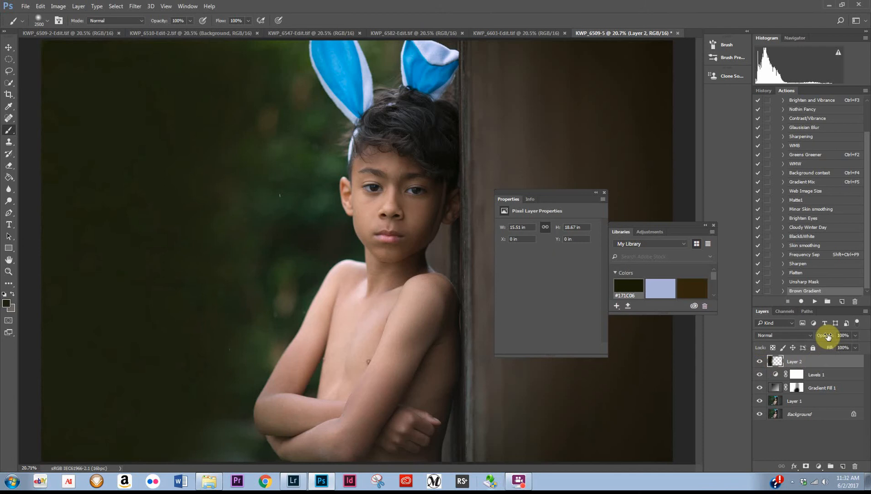
Lower the painted green layer's opacity to 55% and compare the photo with and without it
left_click_drag(828, 336, 807, 346)
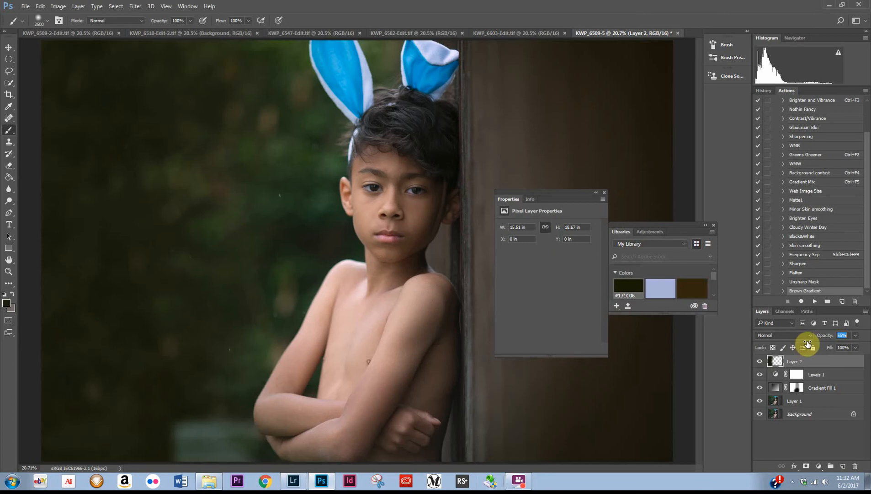
left_click(758, 360)
left_click(759, 360)
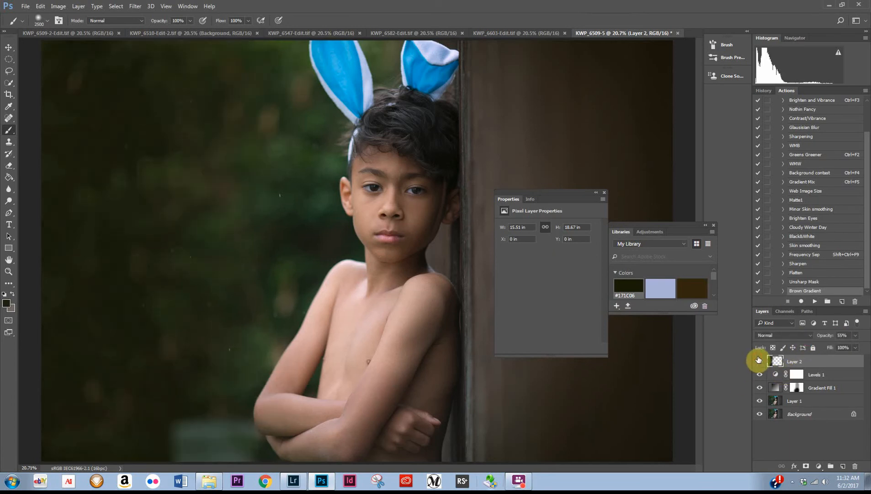
left_click(759, 360)
left_click(759, 360)
left_click(760, 361)
left_click(760, 362)
Sample a green from the foliage beside the bunny ears and brush it over the left background on the painted layer
left_click(313, 147, "alt")
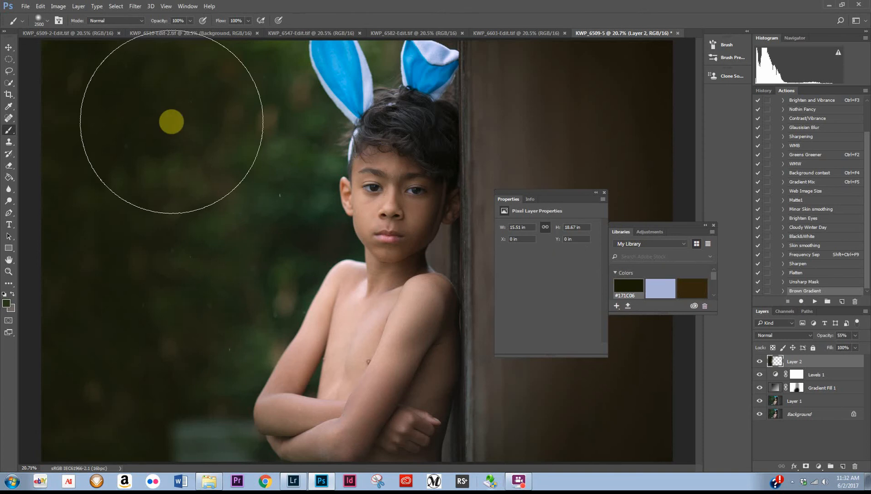
key("5")
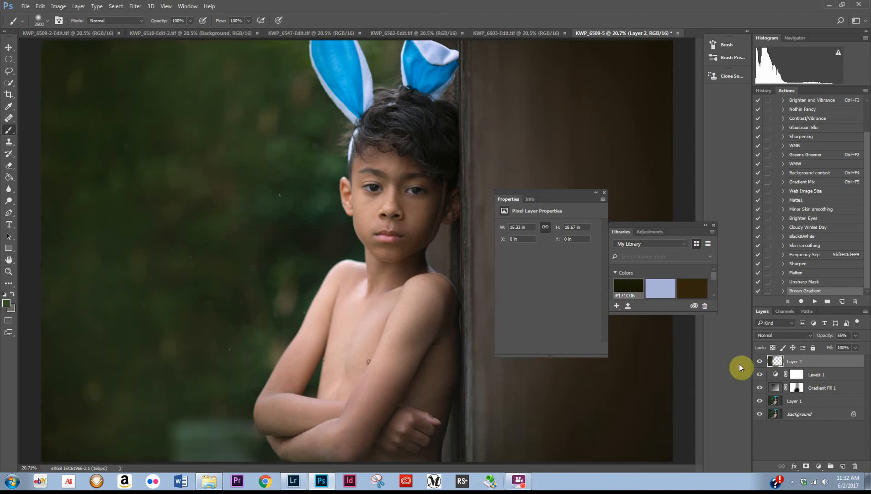
left_click(760, 362)
left_click(760, 362)
Flatten all layers of the portrait into a single Background layer
left_click(807, 416)
right_click(807, 414)
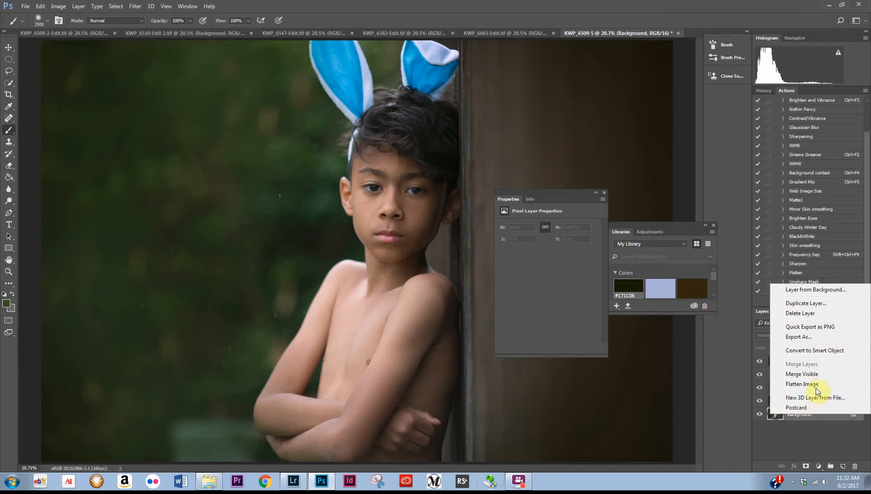
left_click(816, 386)
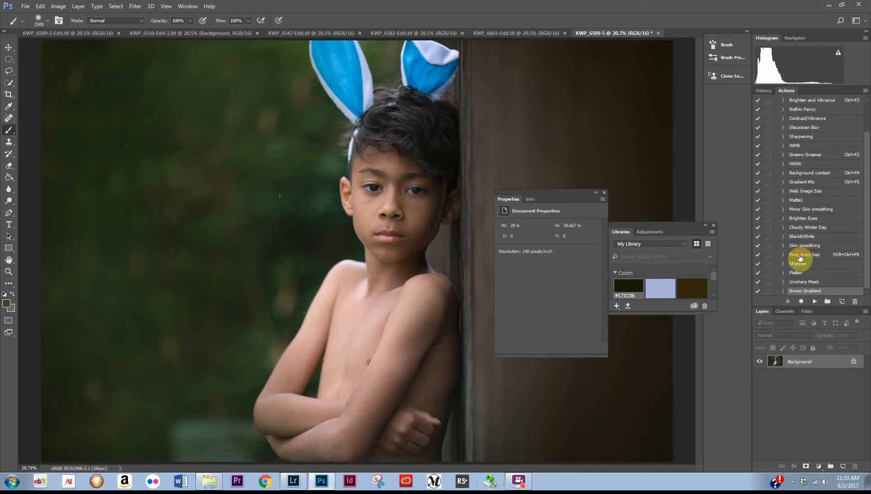
Run the Frequency Sep action on the flattened photo and select the Background copy layer inside the resulting group
left_click(800, 256)
left_click(784, 254)
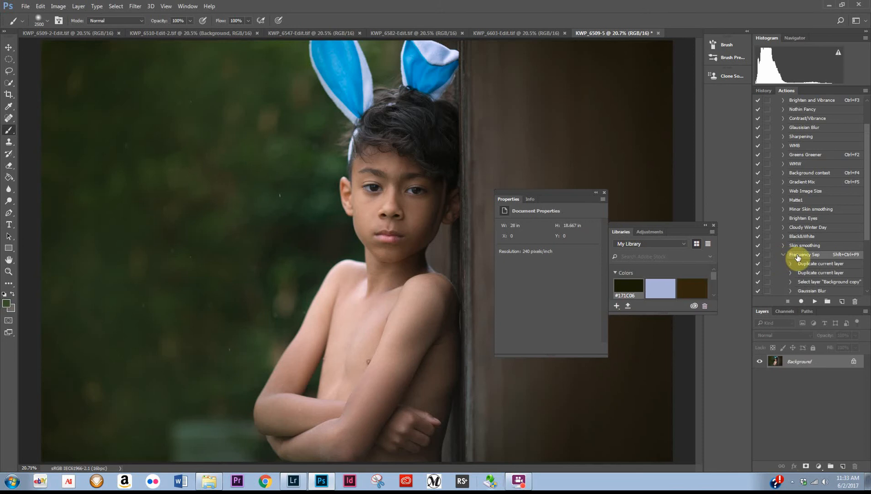
left_click(815, 301)
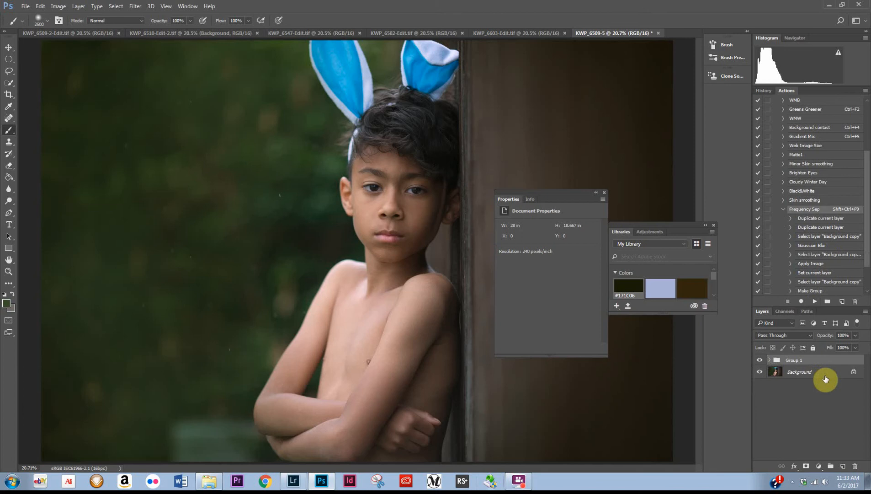
left_click(771, 361)
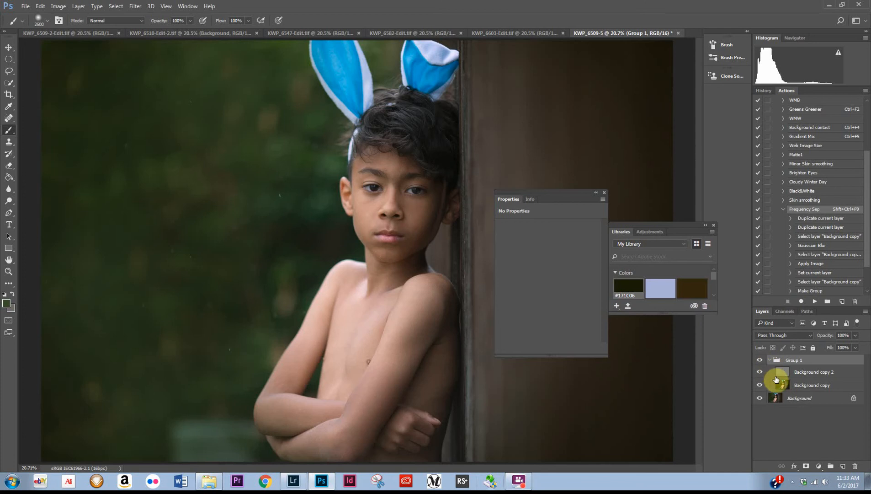
left_click(823, 386)
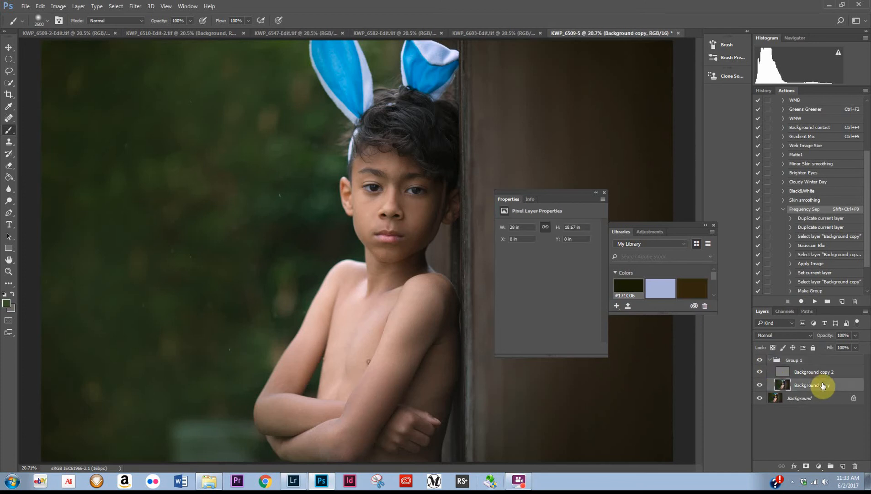
left_click(824, 375)
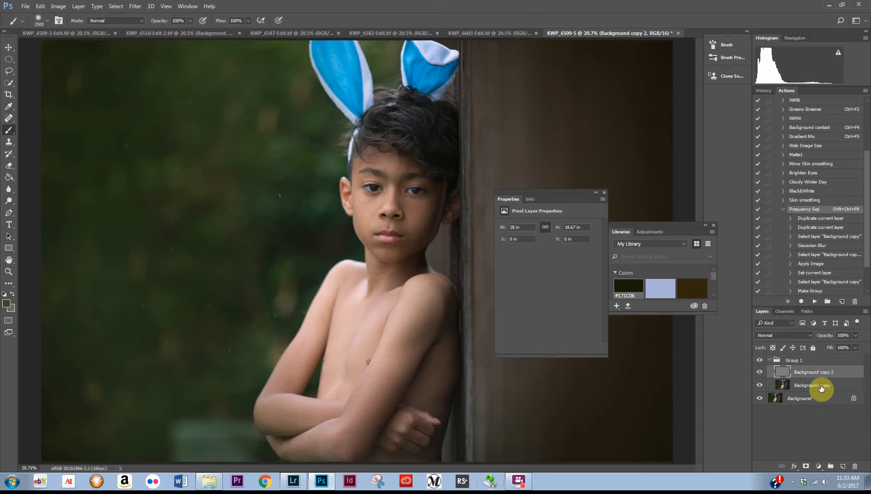
left_click(822, 388)
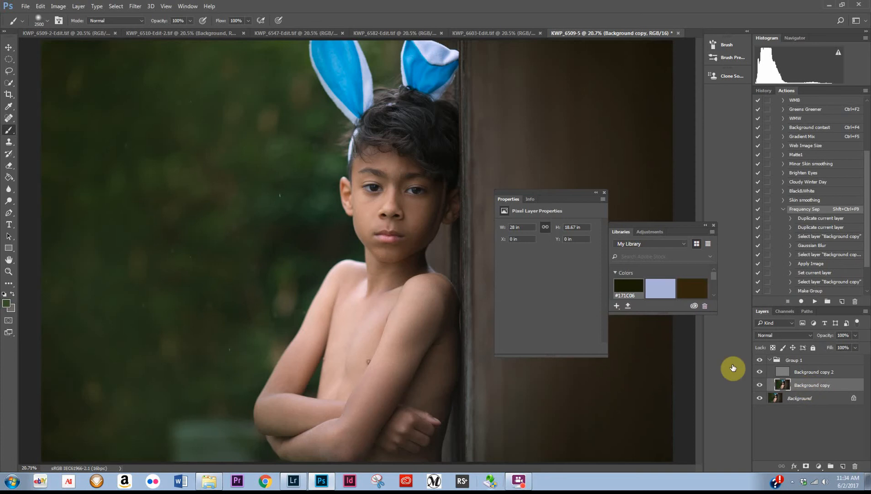
Draw a Lasso selection around the shaded cheek on the door side, from below the eye to beside the mouth
left_click(8, 72)
left_click_drag(8, 72, 49, 74)
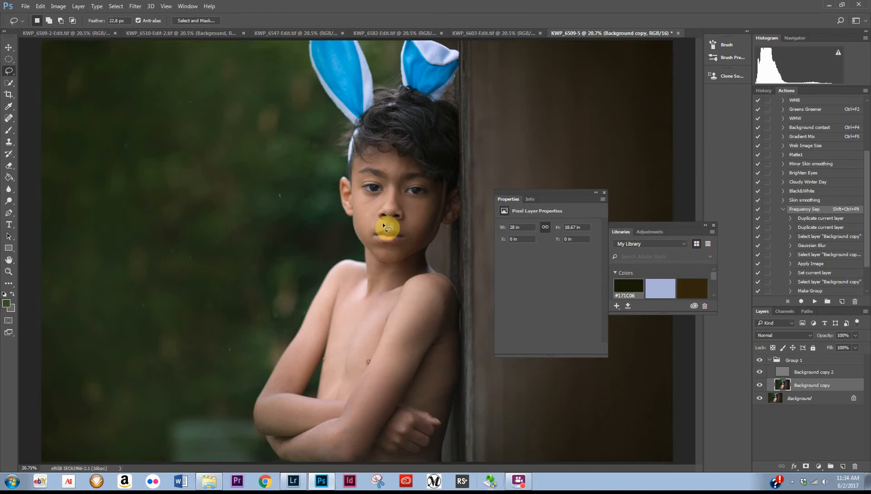
key("z")
left_click(400, 225)
left_click(396, 214)
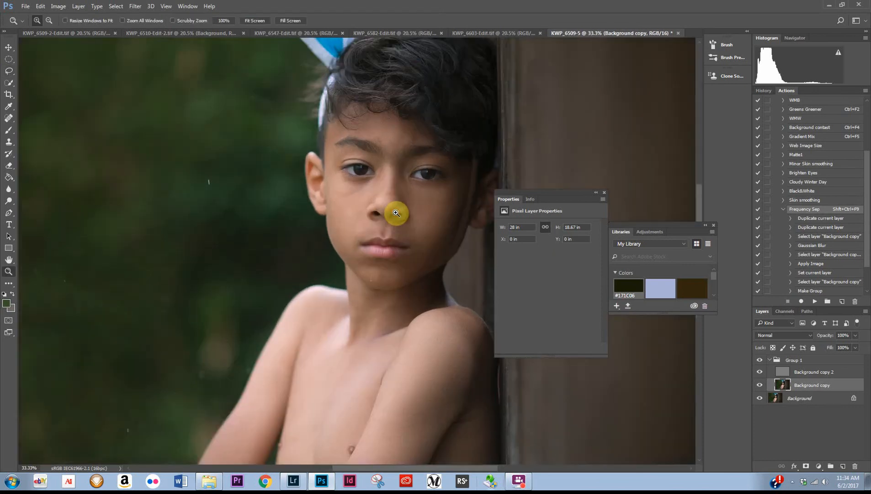
left_click(396, 213)
left_click(396, 212)
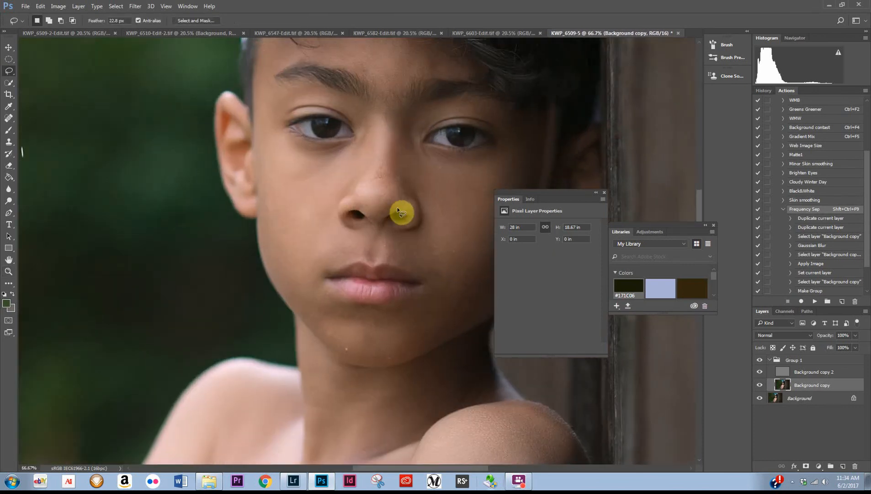
left_click_drag(548, 192, 593, 257)
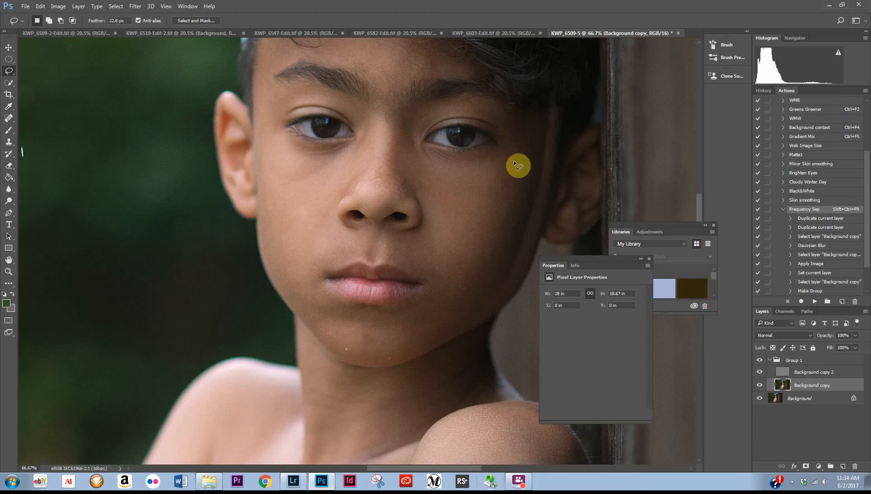
mouse_move(535, 141)
left_mouse_down()
mouse_move(464, 156)
mouse_move(410, 144)
mouse_move(402, 181)
mouse_move(440, 254)
mouse_move(544, 227)
left_mouse_up()
left_click_drag(541, 145, 542, 145)
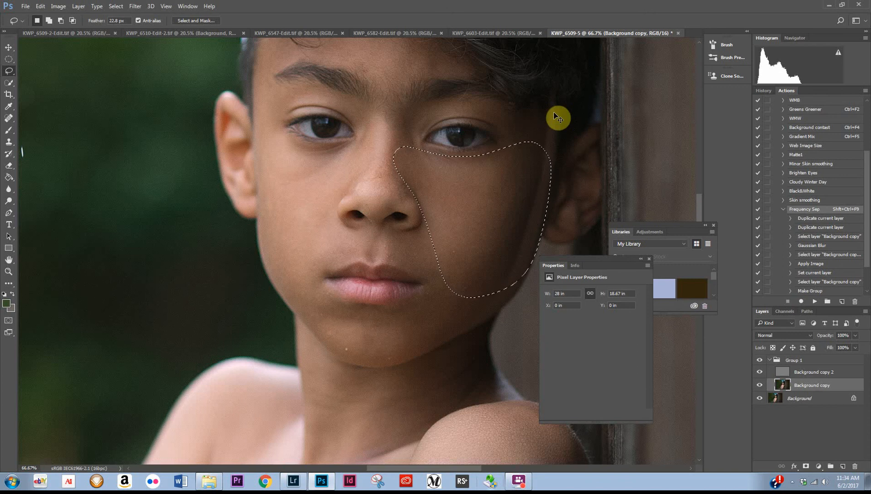
Apply a Gaussian Blur with a 7 px radius to the selected door-side cheek on the Background copy layer
key("ctrl+alt+f")
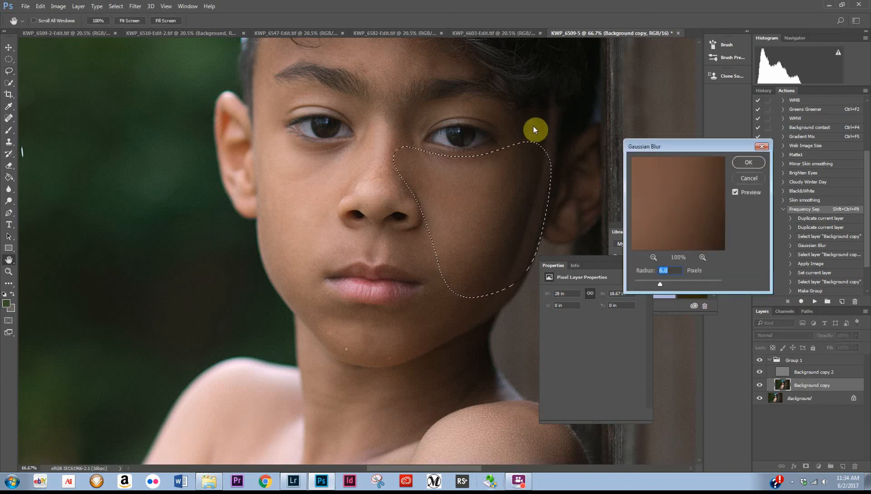
left_click_drag(661, 287, 651, 287)
mouse_move(673, 281)
left_mouse_down()
mouse_move(701, 282)
mouse_move(649, 285)
mouse_move(659, 282)
left_mouse_up()
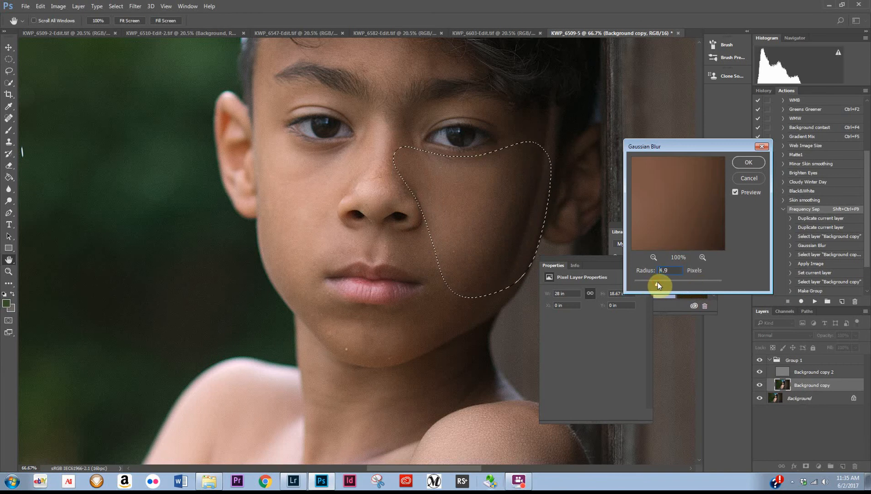
left_click(735, 194)
left_click_drag(661, 286, 661, 284)
left_click(736, 193)
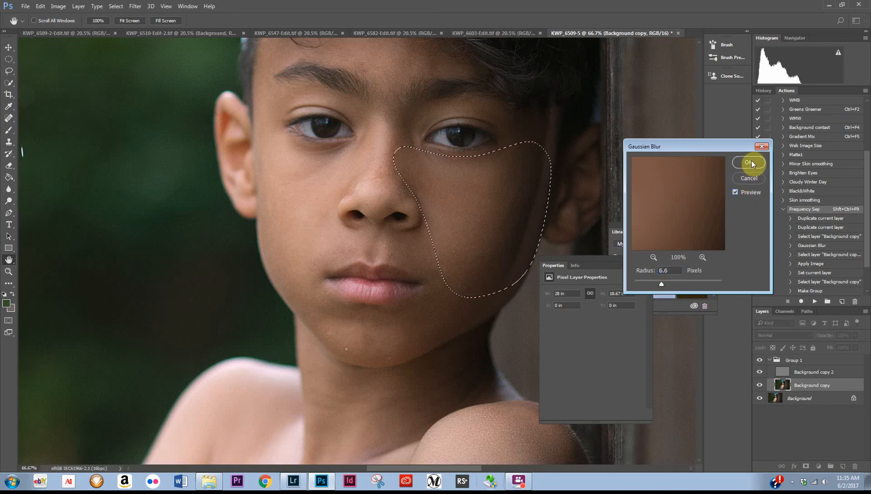
left_click_drag(671, 272, 633, 257)
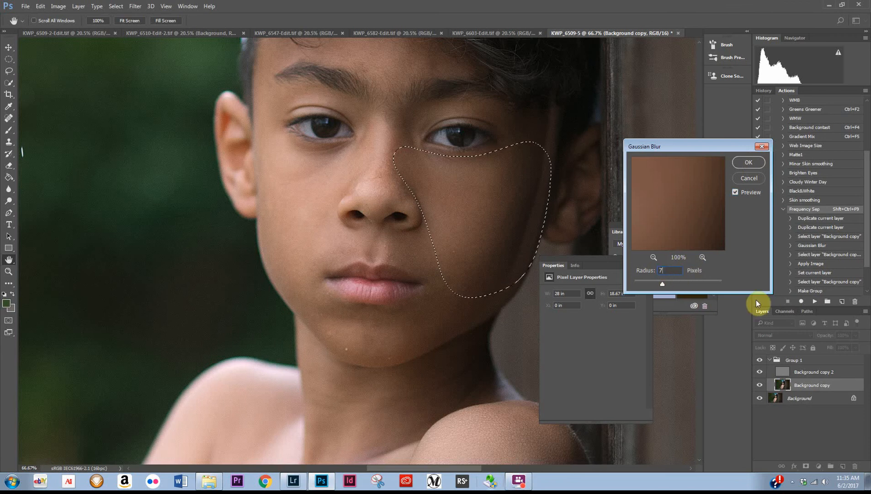
left_click(749, 162)
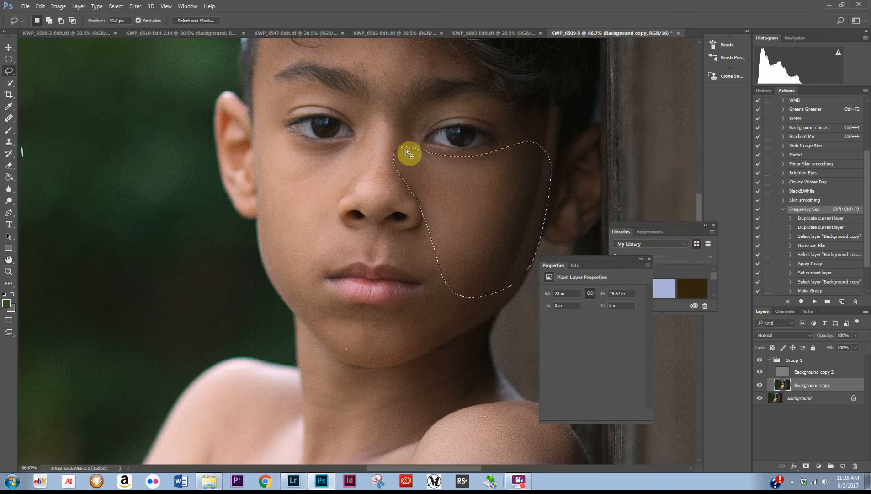
Draw a Lasso selection around the cheek on the foliage side, from below the eye to beside the nose
left_click(368, 136)
mouse_move(342, 150)
left_mouse_down()
mouse_move(268, 123)
mouse_move(261, 249)
mouse_move(290, 265)
mouse_move(321, 235)
mouse_move(352, 181)
left_mouse_up()
left_click_drag(380, 138, 379, 139)
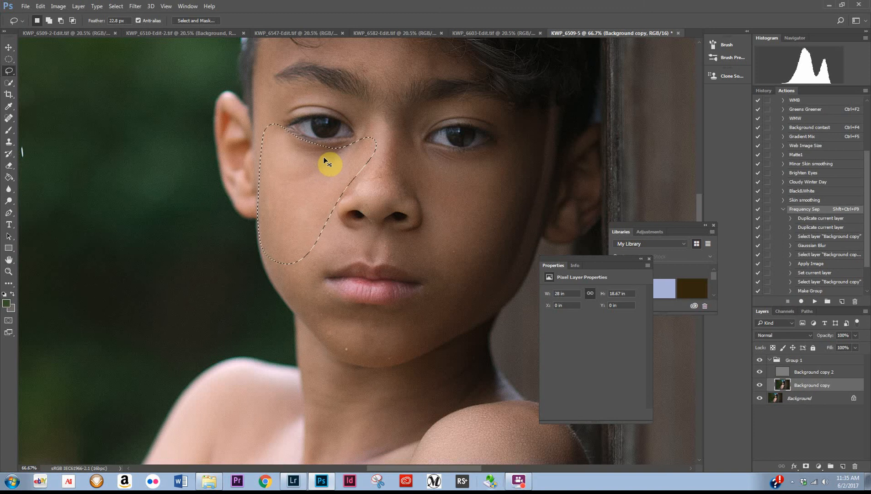
Apply a Gaussian Blur with a 10 px radius to the selected foliage-side cheek
key("ctrl+alt+f")
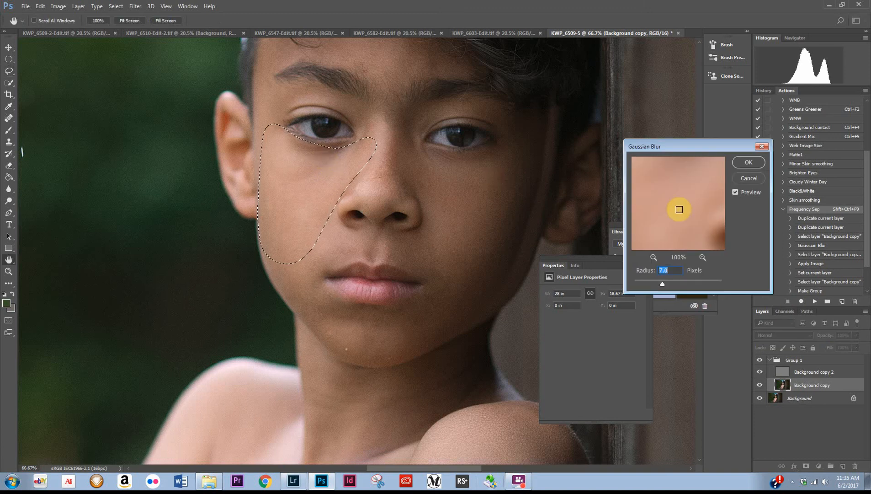
left_click(735, 192)
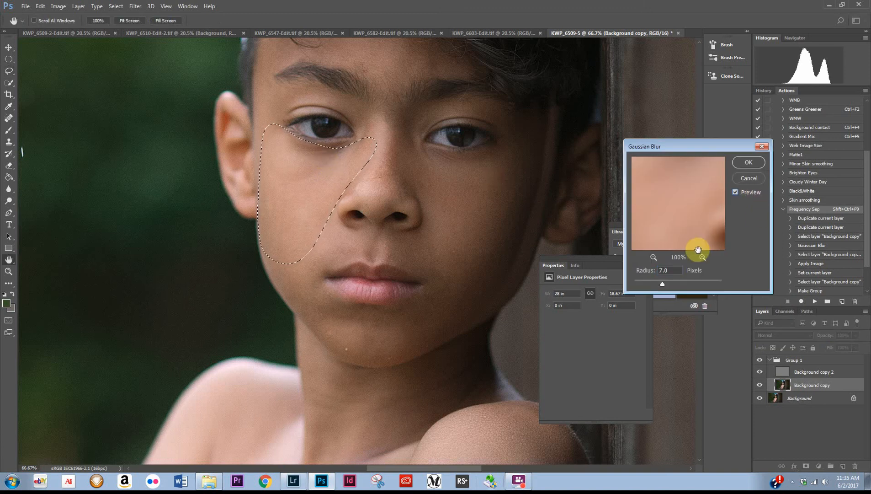
mouse_move(663, 284)
left_mouse_down()
mouse_move(694, 281)
mouse_move(670, 286)
left_mouse_up()
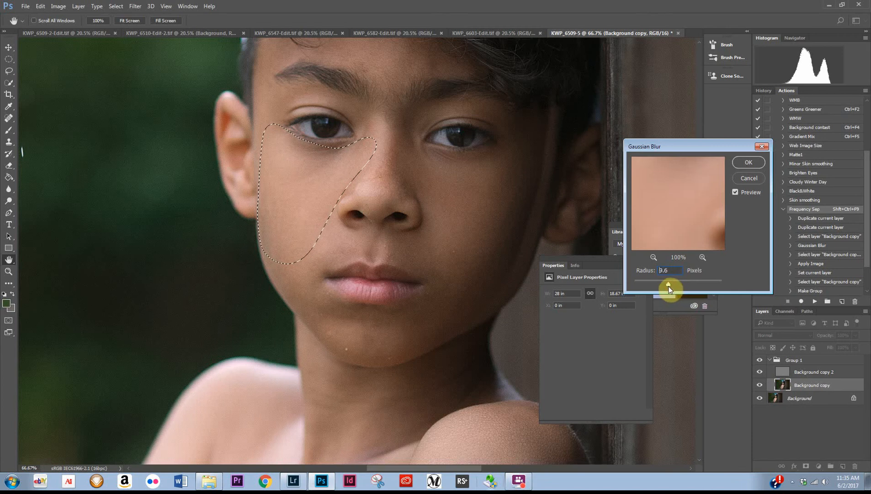
left_click_drag(669, 286, 669, 287)
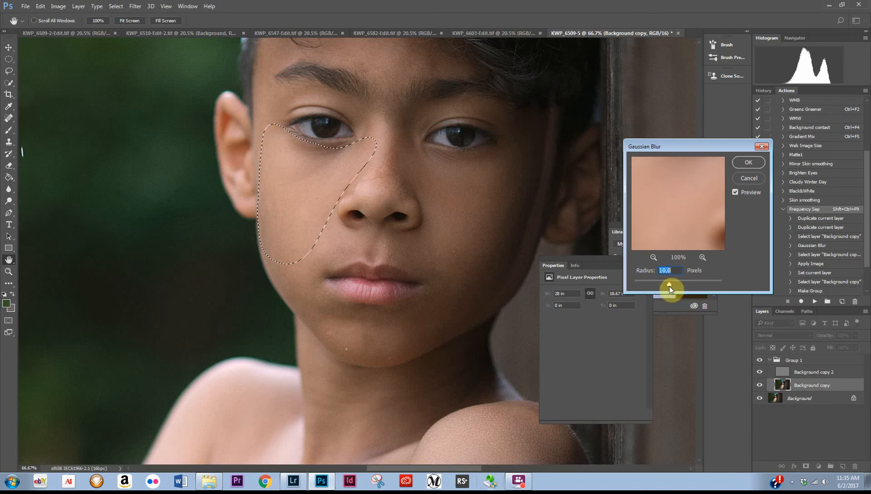
left_click(733, 192)
left_click(733, 192)
left_click(749, 164)
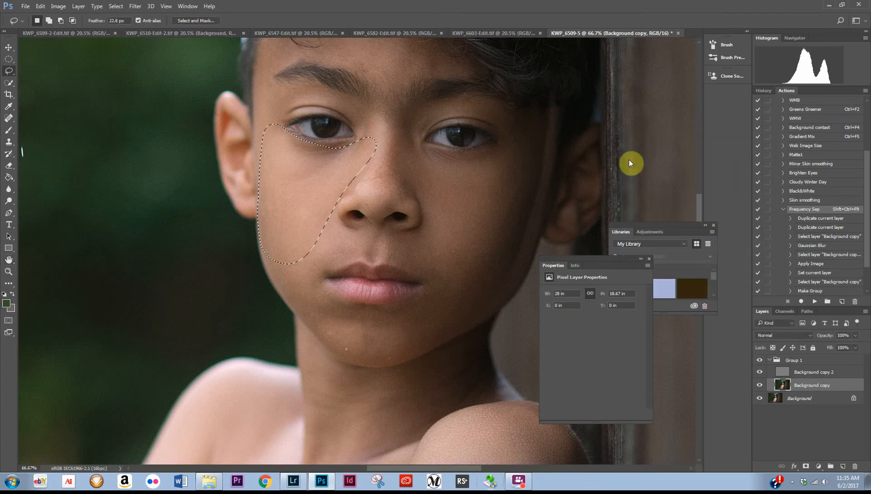
Draw a Lasso selection around the bridge of the nose and apply a Gaussian Blur with a 10 px radius
mouse_move(417, 124)
left_mouse_down()
mouse_move(395, 114)
mouse_move(370, 150)
mouse_move(362, 186)
mouse_move(425, 184)
left_mouse_up()
left_click_drag(418, 135, 419, 125)
key("ctrl+alt+f")
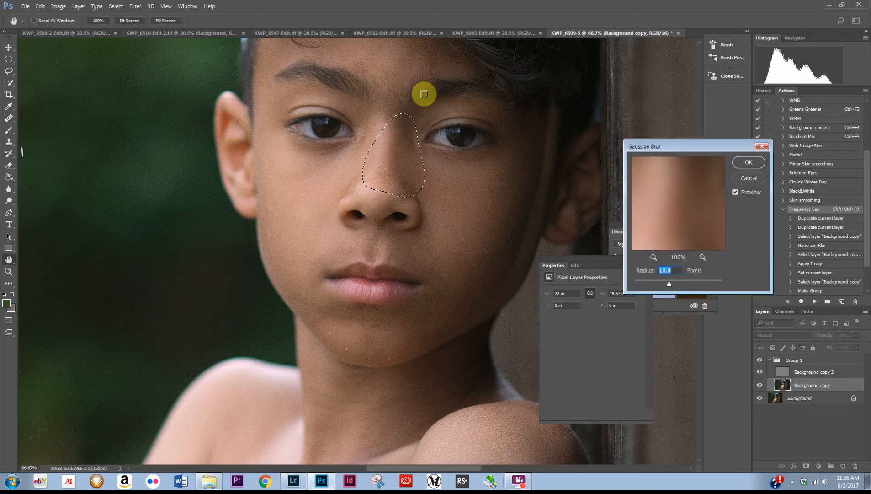
left_click(737, 192)
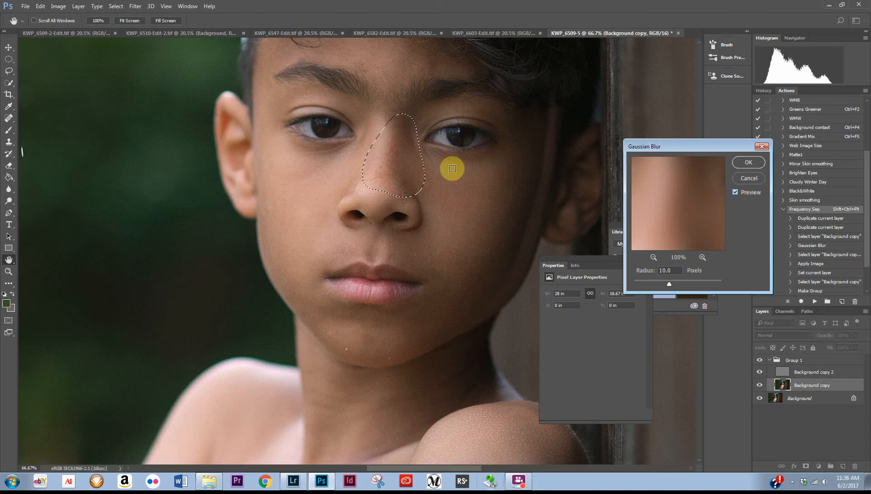
left_click(735, 191)
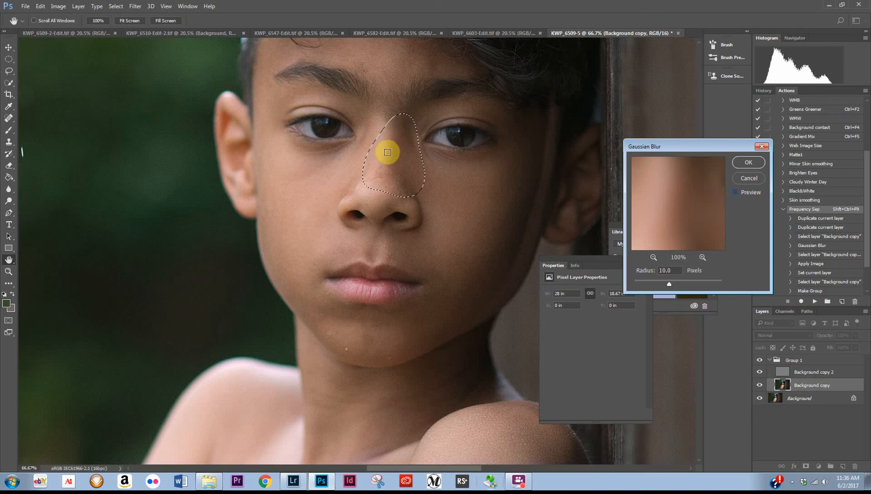
left_click(735, 192)
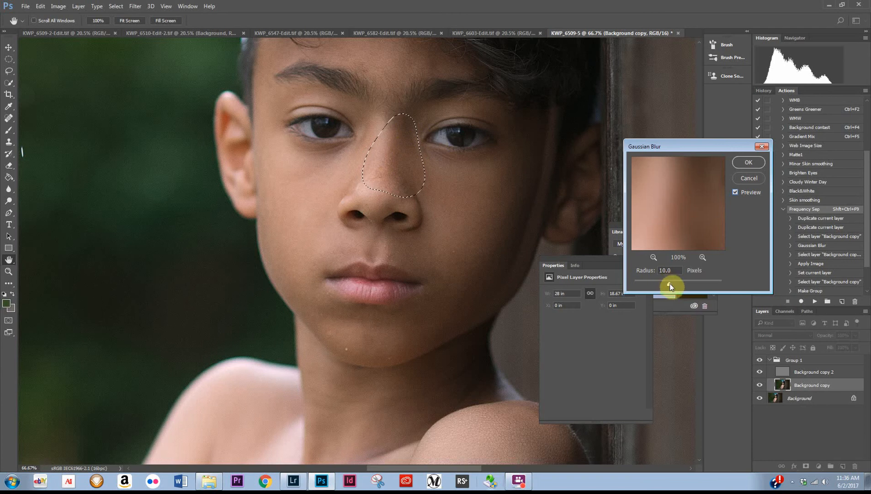
mouse_move(669, 284)
left_mouse_down()
mouse_move(681, 283)
mouse_move(669, 285)
left_mouse_up()
left_click(747, 162)
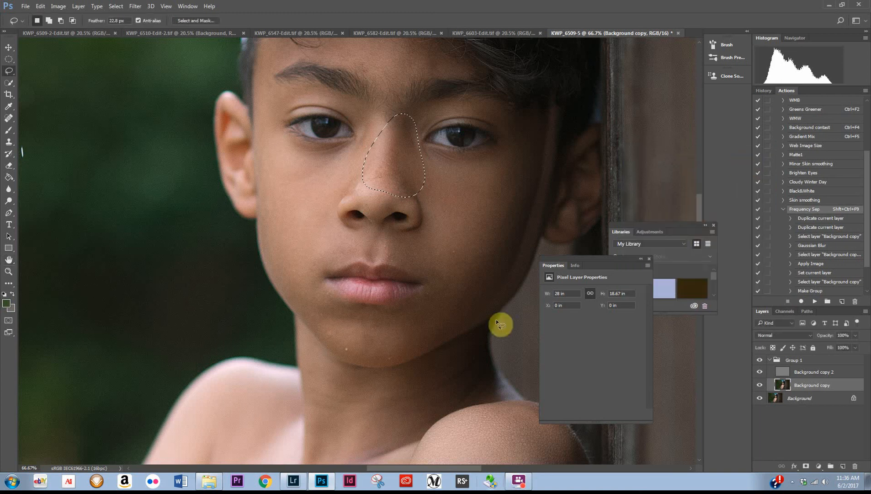
Lasso the strip of skin between the nose and upper lip and apply a 10 px Gaussian Blur to it
left_click_drag(481, 240, 432, 241)
mouse_move(364, 232)
left_mouse_down()
mouse_move(287, 254)
mouse_move(288, 268)
mouse_move(340, 259)
mouse_move(478, 254)
left_mouse_up()
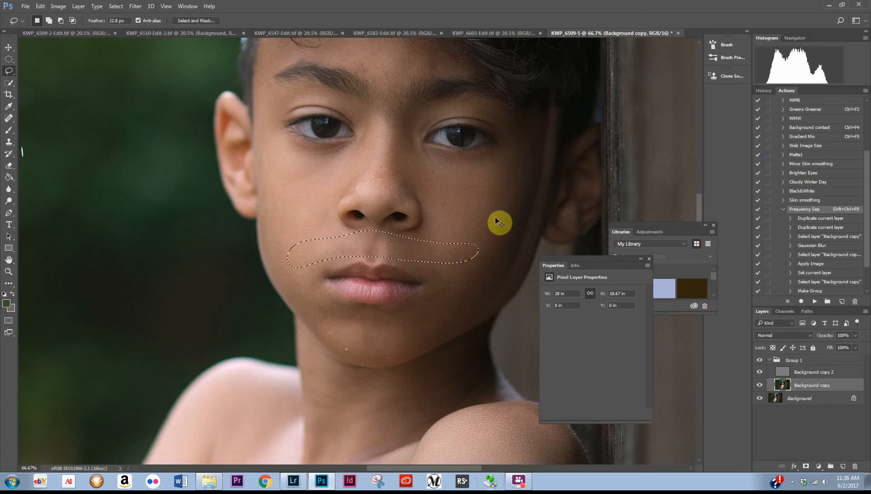
key("ctrl+alt+f")
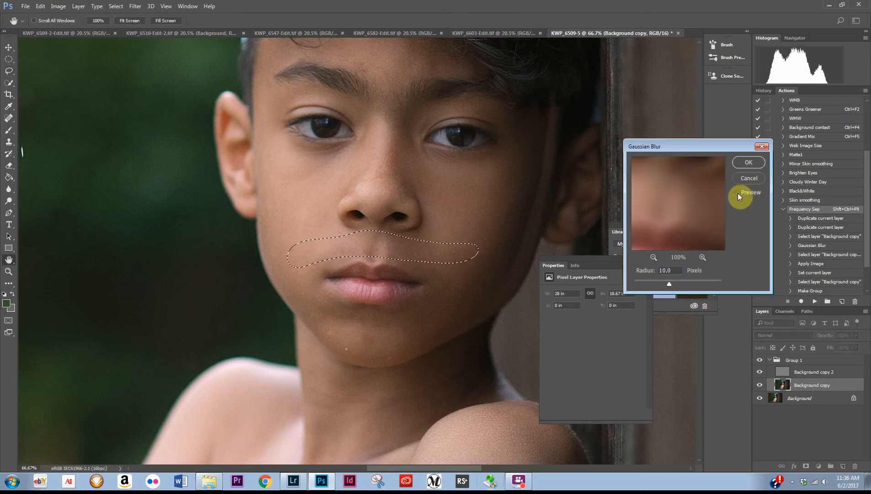
left_click(747, 161)
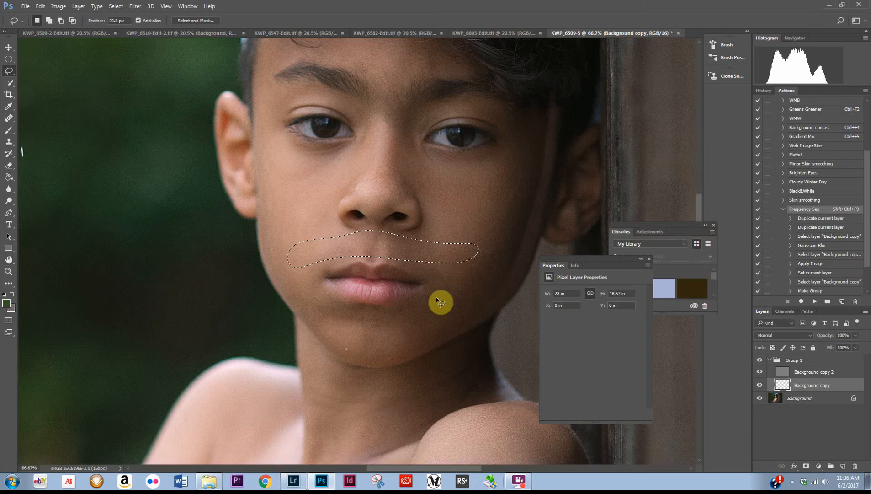
Lasso the chin area below the lips, out to both mouth corners, and apply a Gaussian Blur with a 10 px radius
mouse_move(452, 290)
left_mouse_down()
mouse_move(397, 311)
mouse_move(344, 306)
mouse_move(286, 259)
mouse_move(279, 272)
mouse_move(299, 319)
mouse_move(327, 345)
mouse_move(361, 359)
left_mouse_up()
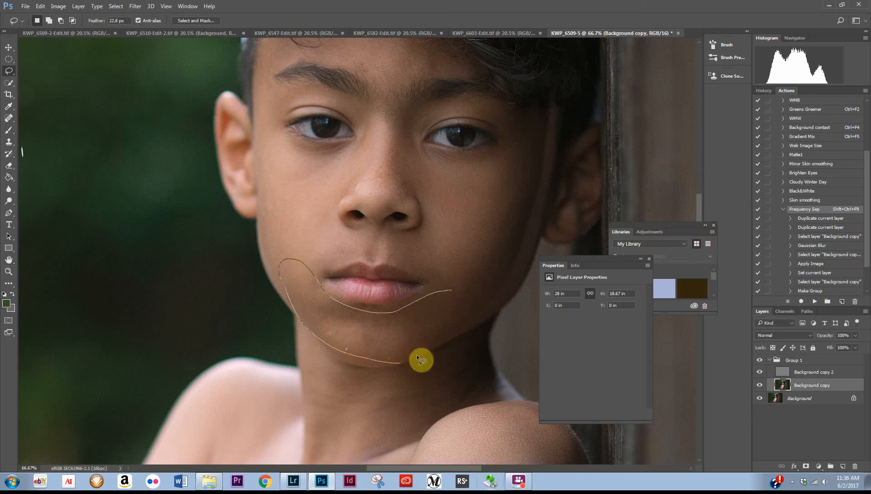
left_click_drag(417, 357, 467, 292)
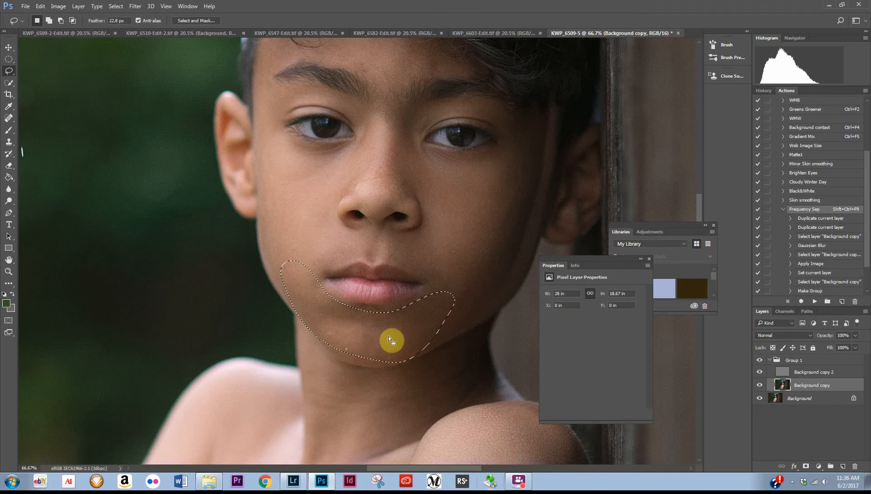
key("ctrl+alt+f")
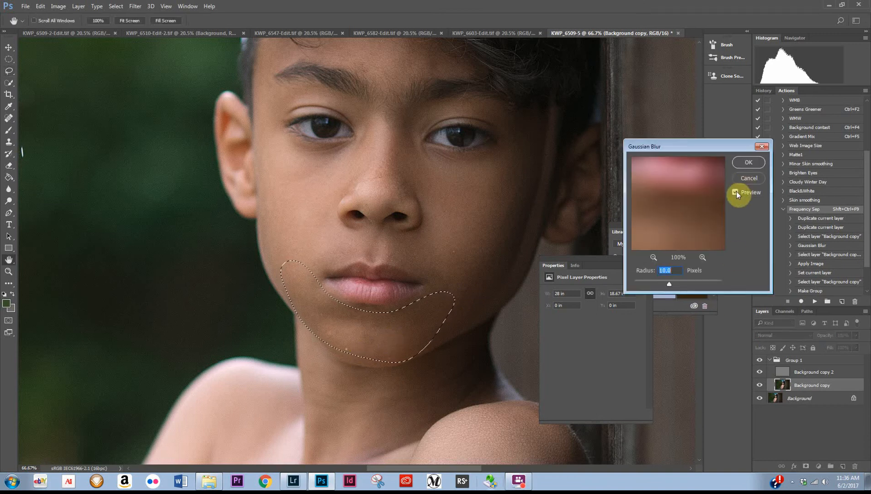
left_click(736, 193)
left_click(737, 193)
left_click(741, 163)
Lasso the forehead between the eyebrows and hairline, apply a 10 px Gaussian Blur, and clear the selection with the whole image fitted in view
key("l")
scroll(389, 182, "up", 5)
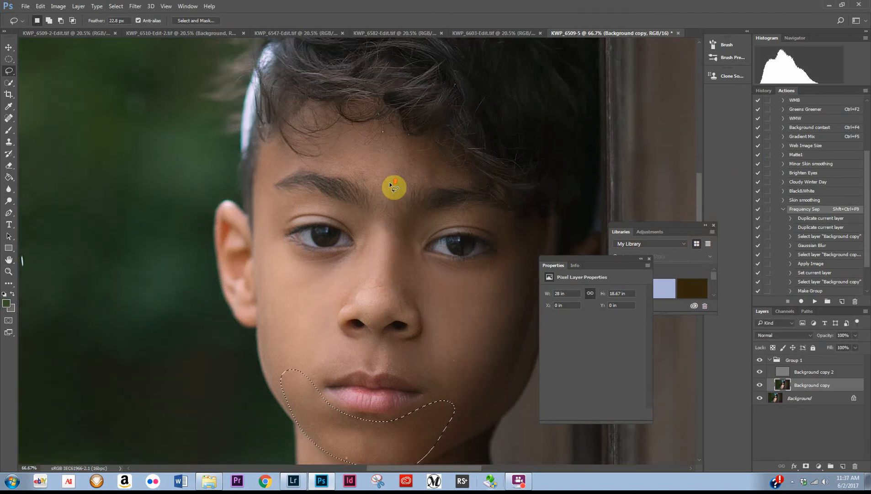
mouse_move(459, 168)
left_mouse_down()
mouse_move(395, 150)
mouse_move(329, 157)
mouse_move(278, 142)
mouse_move(272, 168)
mouse_move(340, 177)
mouse_move(383, 197)
mouse_move(457, 182)
mouse_move(469, 168)
left_mouse_up()
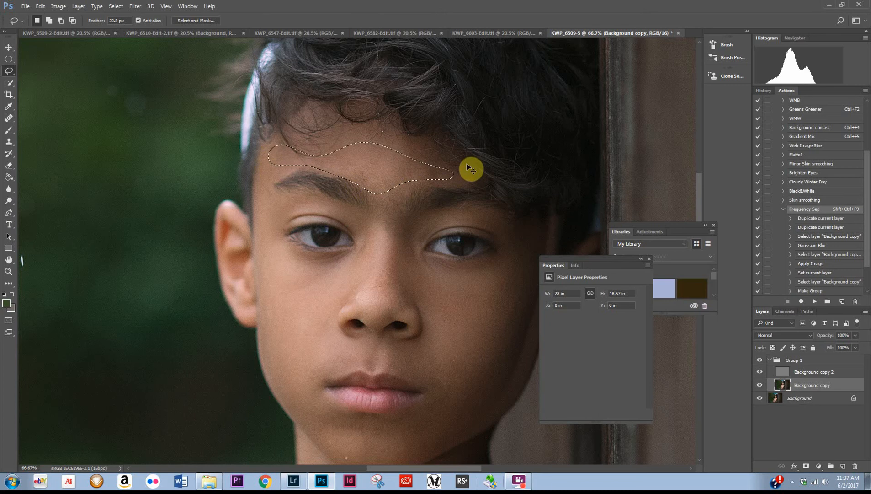
key("ctrl+alt+f")
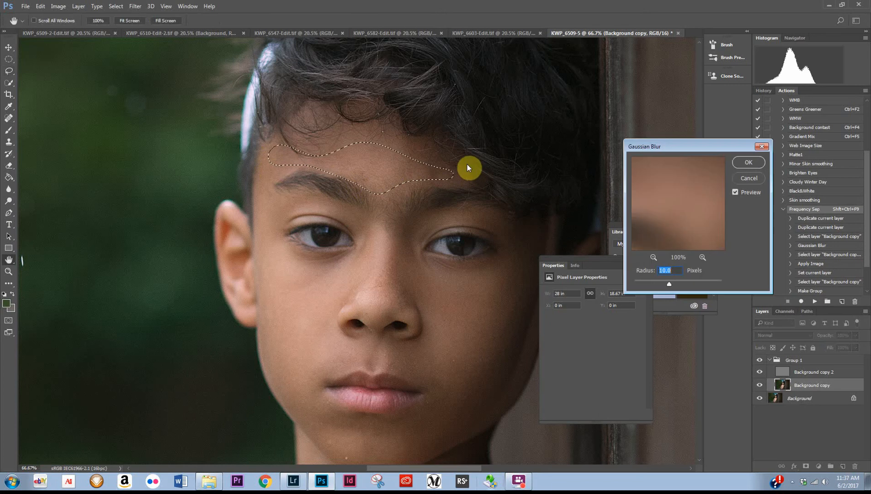
left_click(736, 192)
left_click(742, 162)
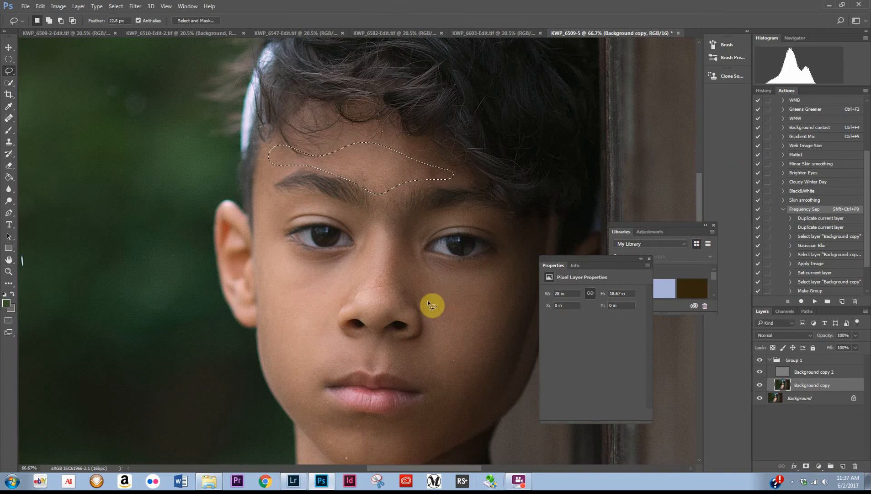
scroll(428, 301, "down", 3)
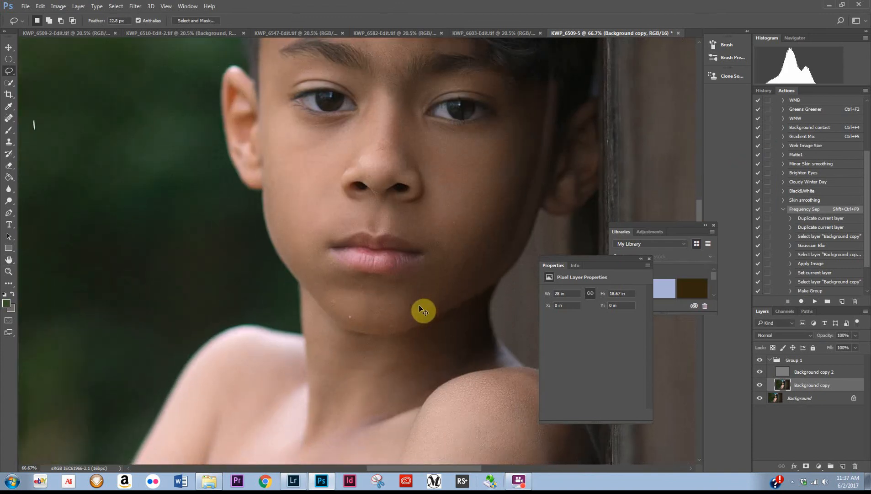
key("ctrl+0")
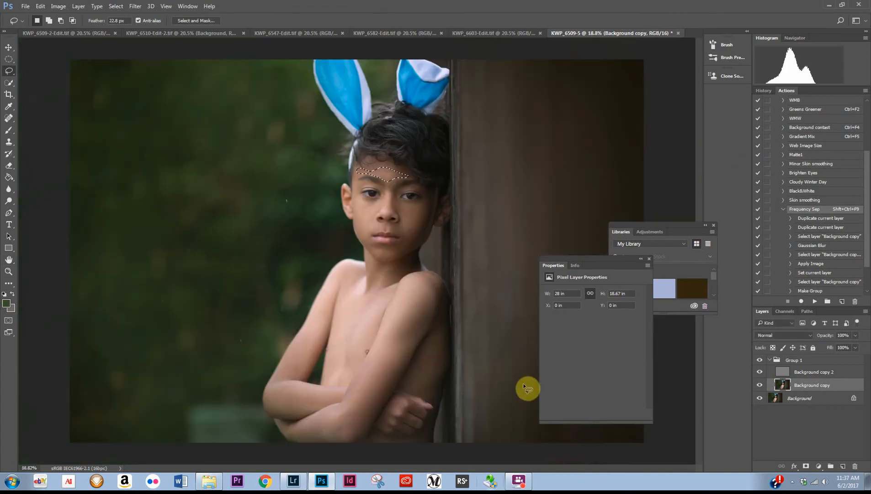
key("ctrl+d")
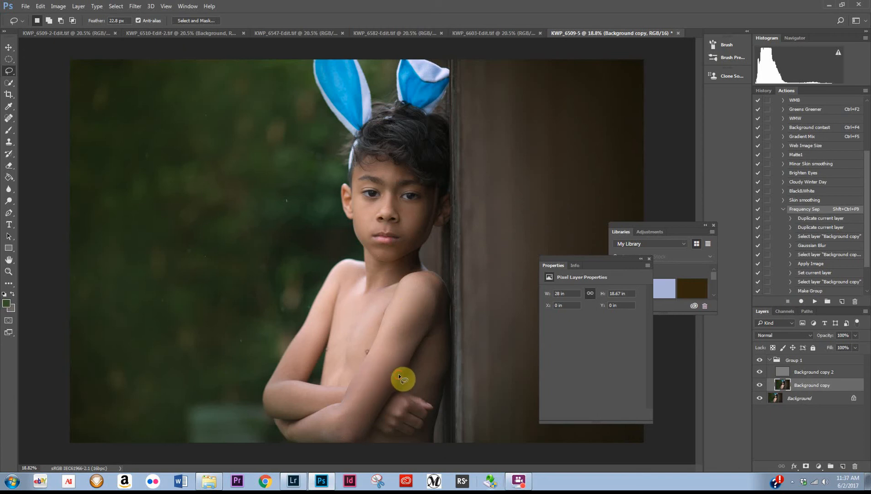
Lasso the door-side arm above the crossed hand, apply a Gaussian Blur with a 23.5 px radius, and deselect
mouse_move(399, 374)
left_mouse_down()
mouse_move(407, 333)
mouse_move(394, 330)
mouse_move(365, 363)
mouse_move(357, 398)
left_mouse_up()
left_click_drag(401, 375, 401, 374)
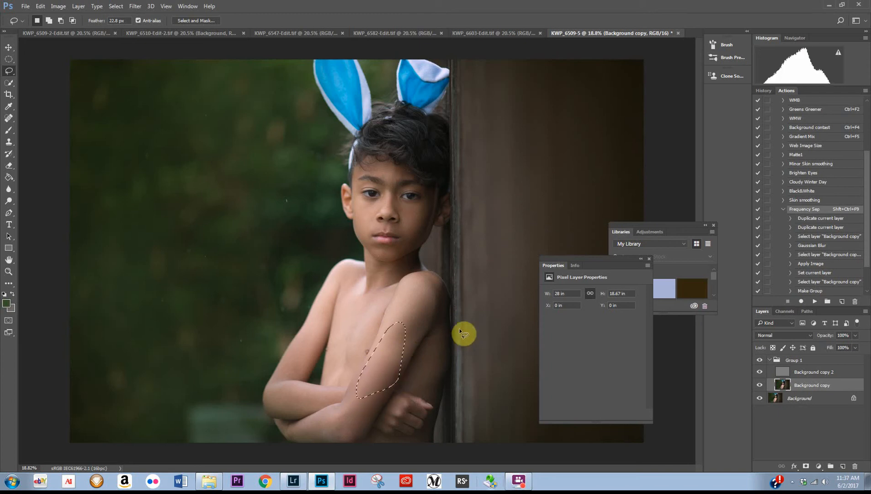
key("ctrl+alt+f")
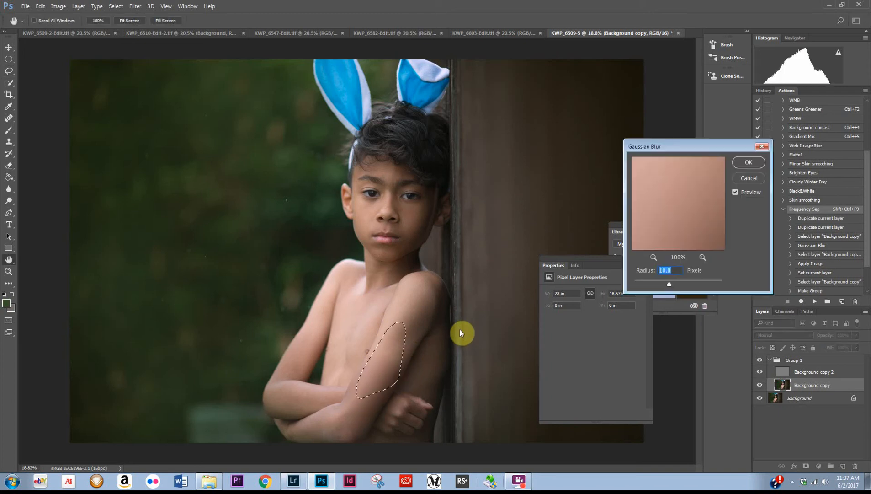
left_click_drag(668, 285, 674, 279)
left_click(736, 192)
left_click(736, 192)
left_click(749, 162)
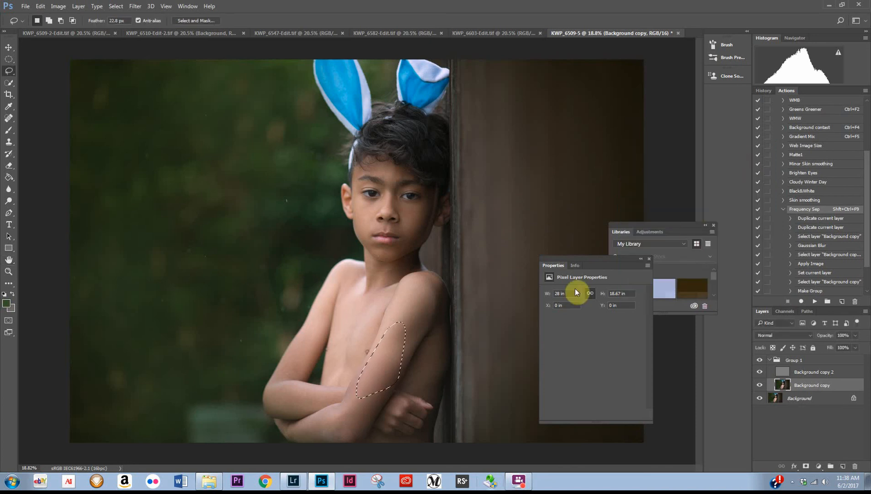
left_click(359, 408)
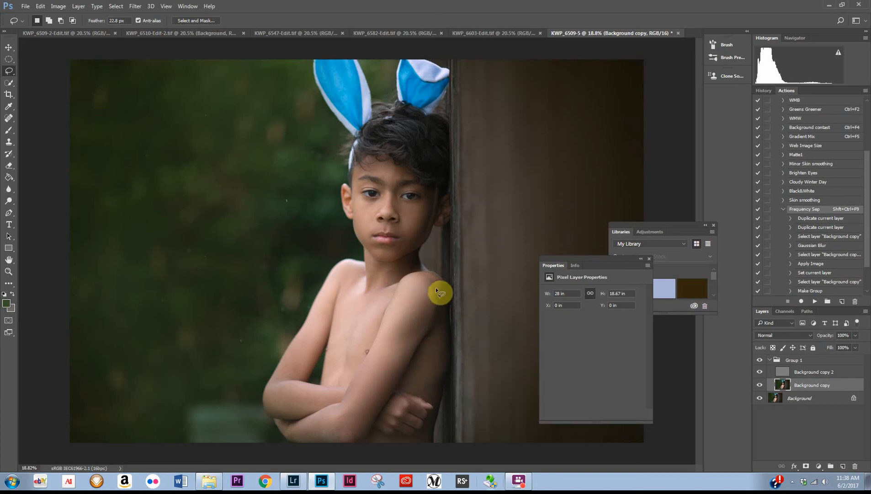
Lasso the door-side shoulder, apply a Gaussian Blur with a 23.5 px radius, and deselect
mouse_move(443, 289)
left_mouse_down()
mouse_move(408, 280)
mouse_move(394, 309)
mouse_move(402, 321)
mouse_move(445, 317)
mouse_move(451, 277)
left_mouse_up()
key("ctrl+alt+f")
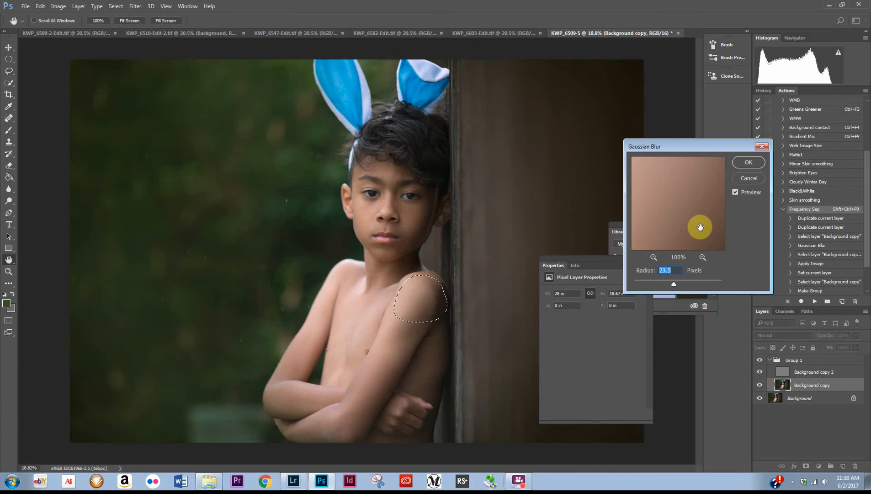
left_click(735, 193)
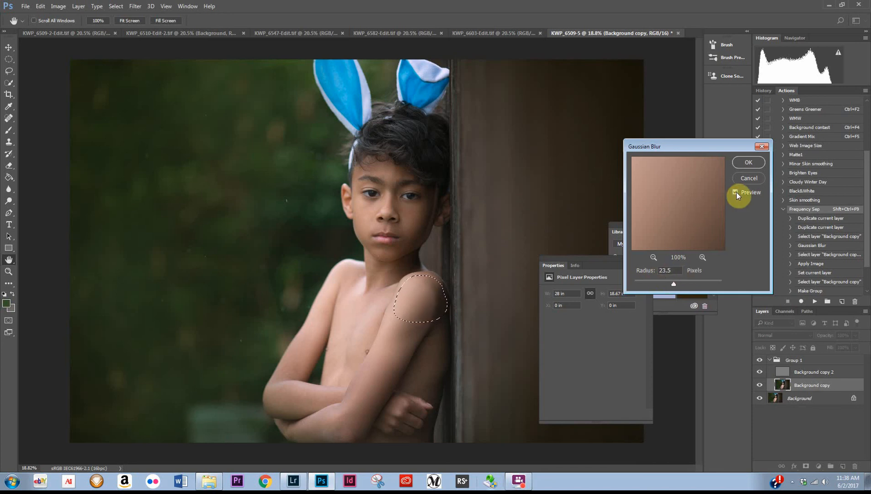
left_click(749, 162)
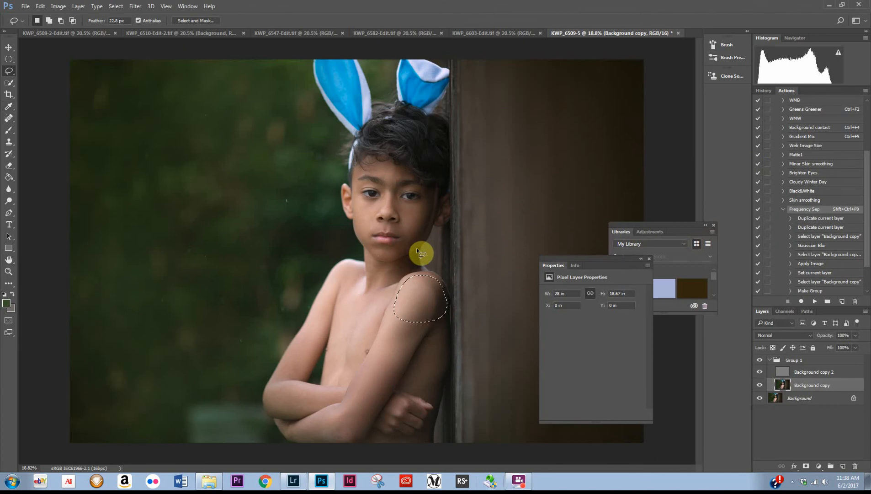
key("ctrl+d")
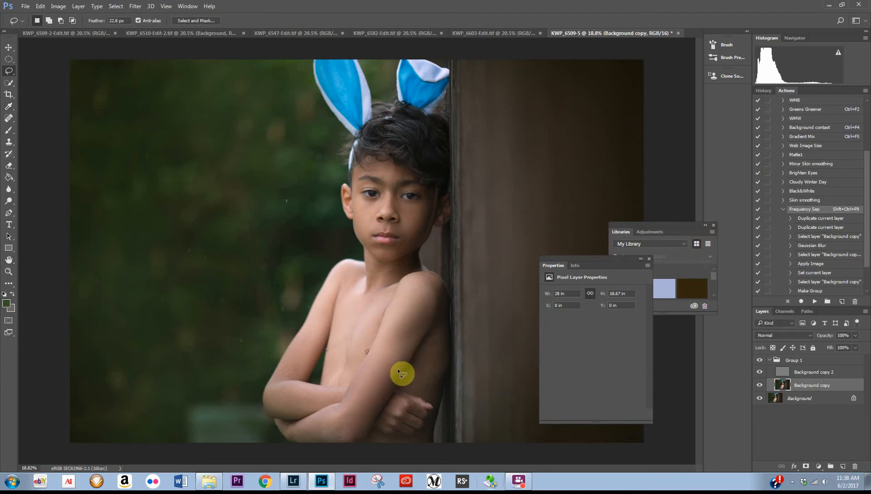
Remove the bright specks on the chin and door-side cheek with the Clone Stamp on the Background copy 2 layer, sampling nearby clean skin
left_click(783, 371)
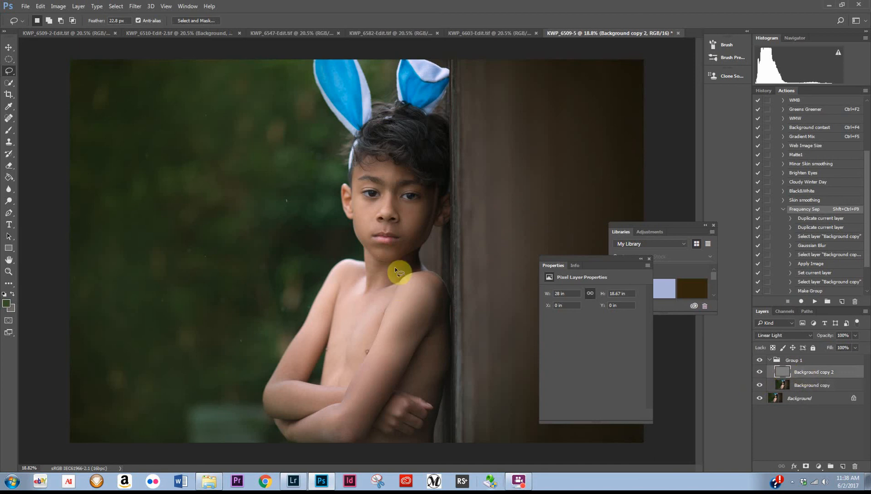
key("z")
left_click(387, 250)
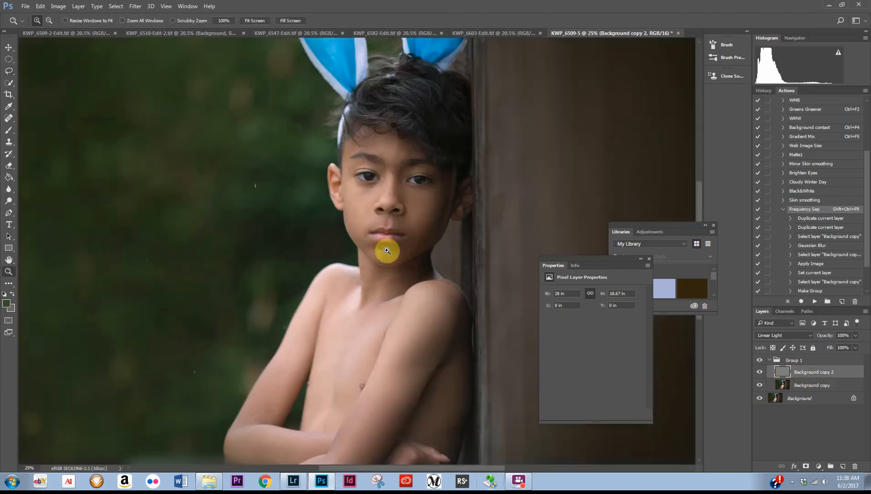
left_click(387, 250)
left_click(387, 250)
left_click(387, 250)
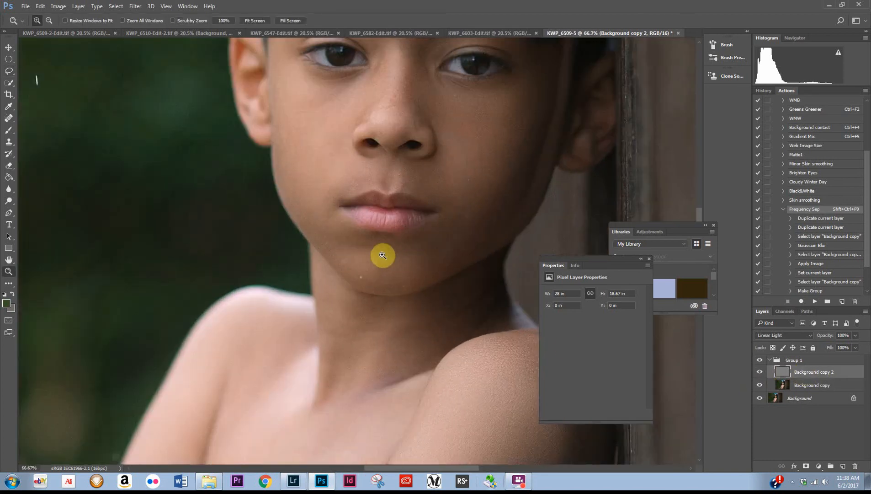
left_click(386, 250)
key("l")
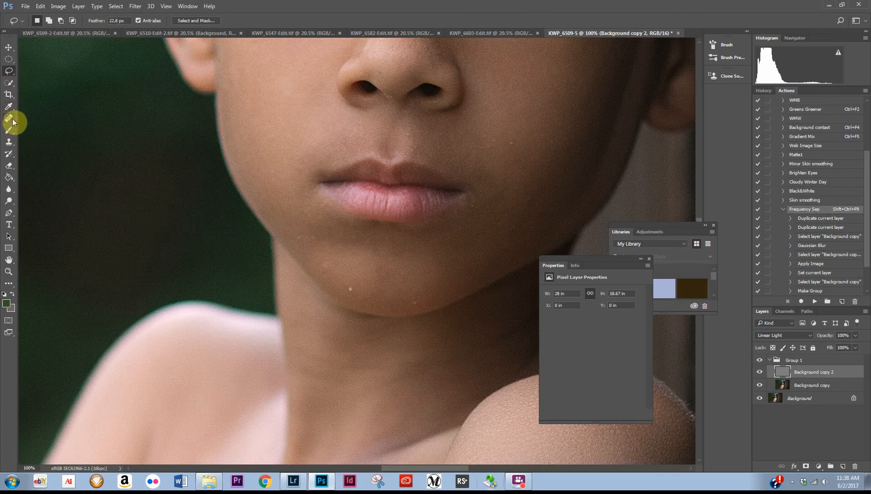
left_click(9, 141)
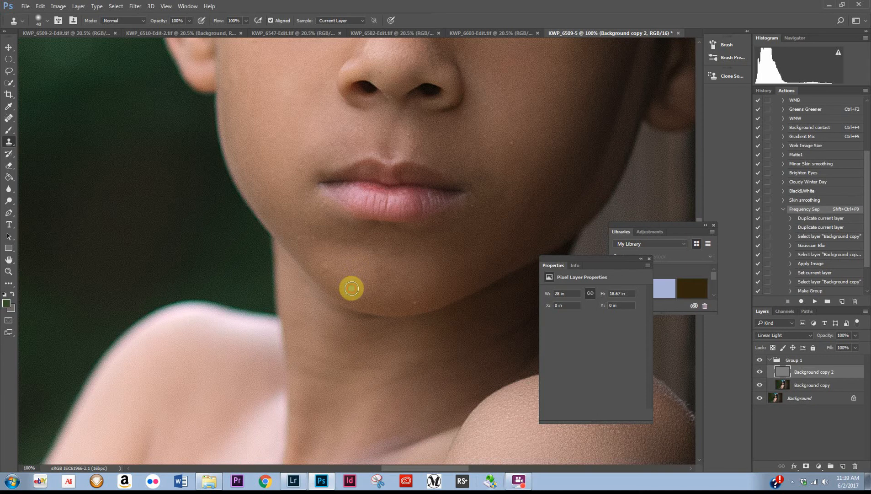
left_click(425, 290, "alt")
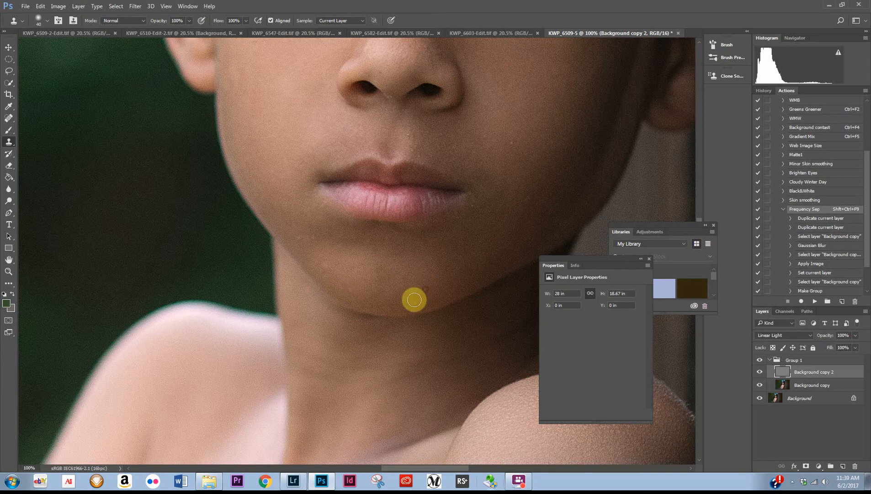
left_click(415, 302)
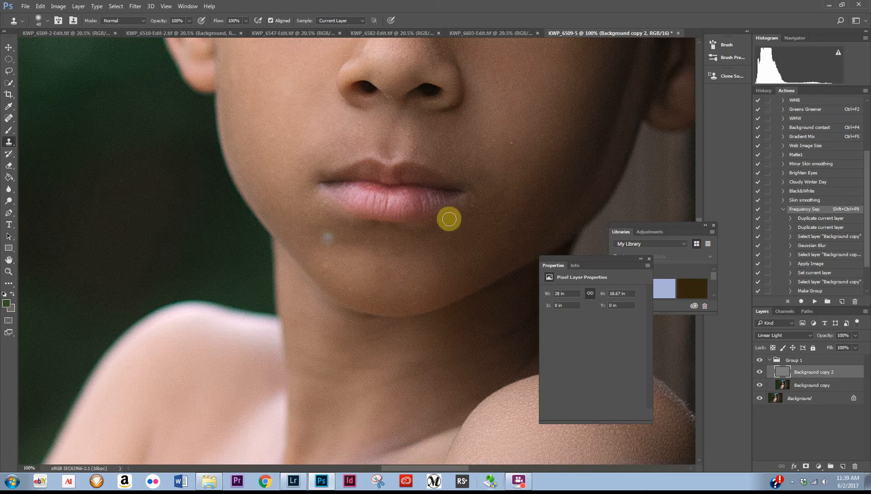
left_click(522, 153, "alt")
left_click(514, 142)
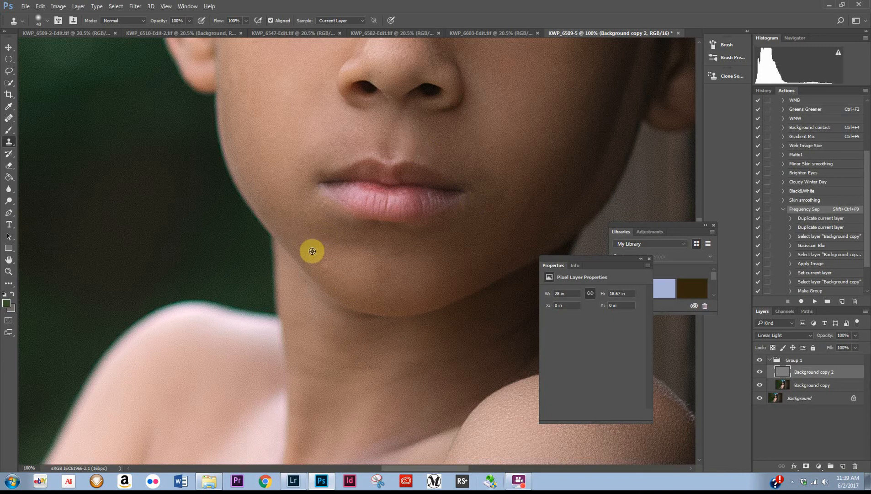
Clone nearby clean skin over the uneven area above the upper lip on the Background copy layer
left_click(782, 389)
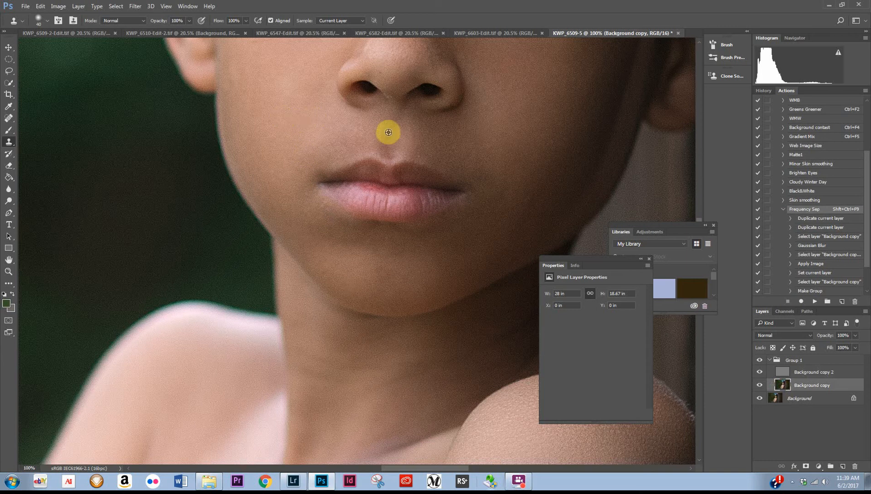
left_click(427, 138, "alt")
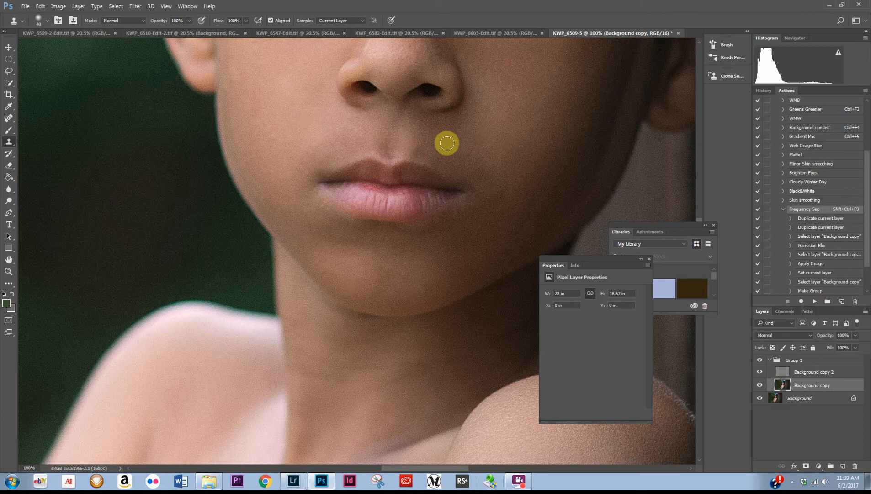
left_click(437, 126, "alt")
left_click(419, 155)
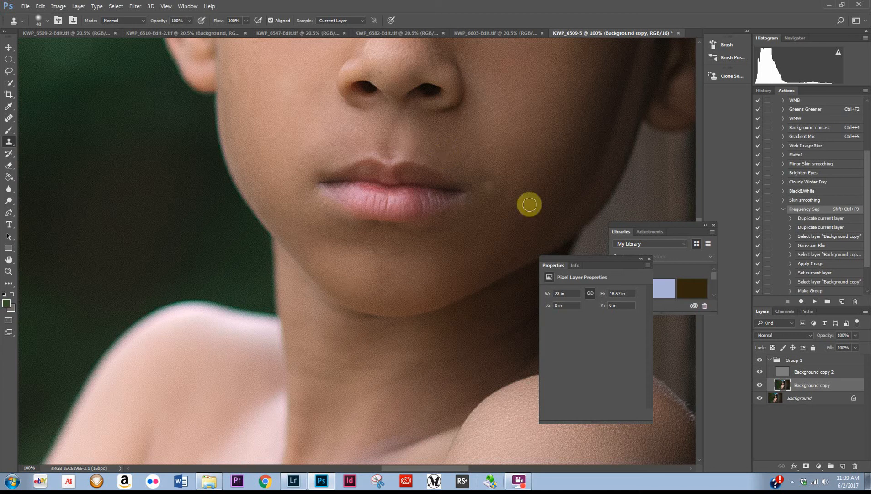
Even out the skin texture above the upper lip and beneath the nose with the Clone Stamp on the Background copy 2 layer
left_click(786, 373)
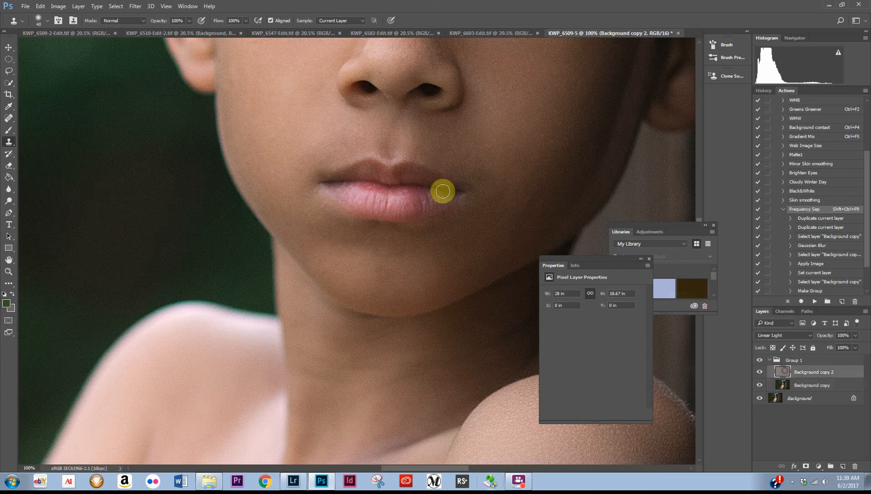
left_click(429, 143, "alt")
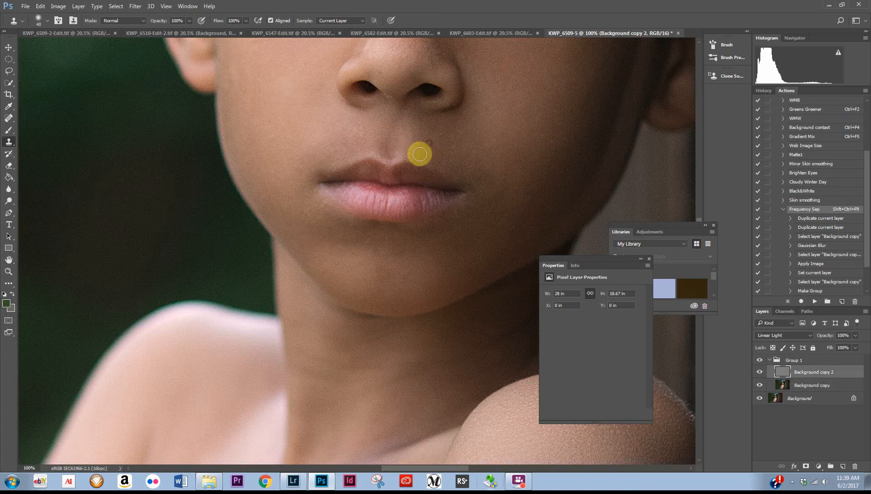
left_click(396, 85, "alt")
left_click(393, 93)
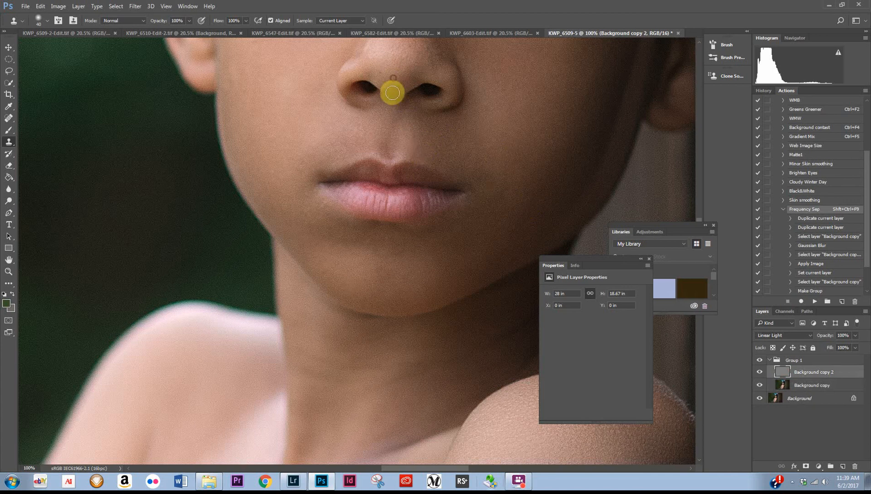
left_click(392, 93)
Clone nearby skin texture over the door-side cheek beside the corner of the mouth
scroll(487, 161, "down", 2)
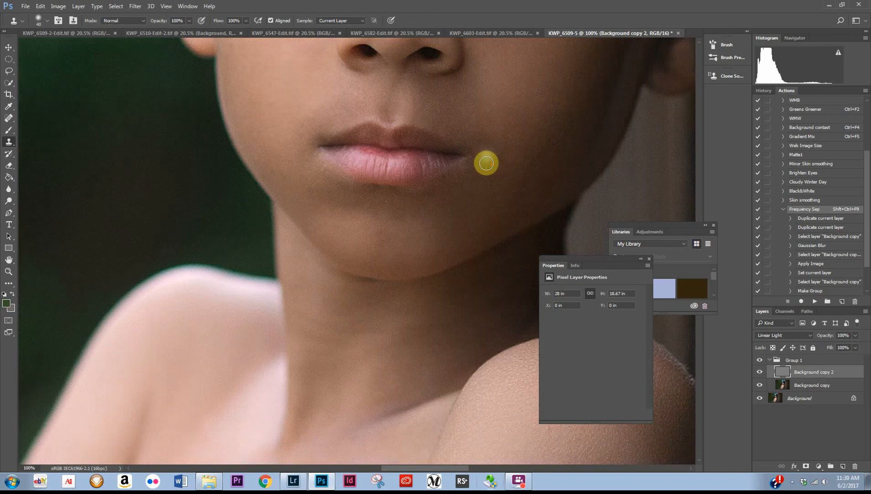
left_click(516, 173, "alt")
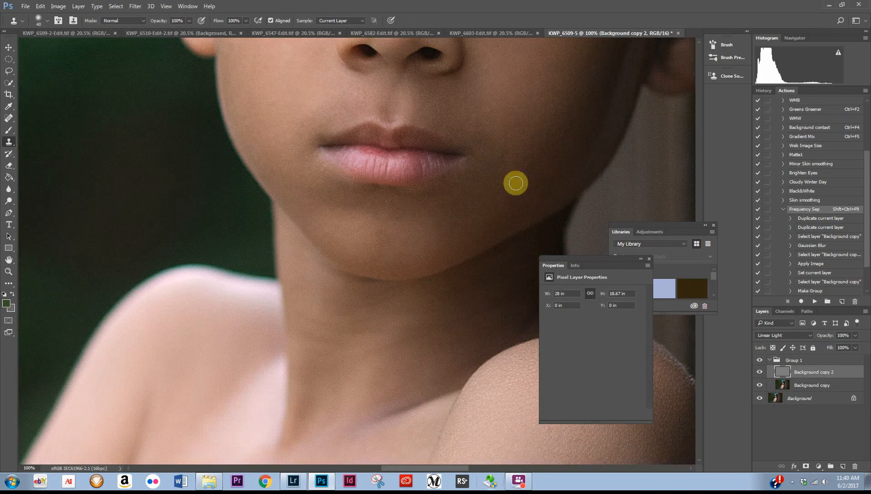
left_click(516, 193)
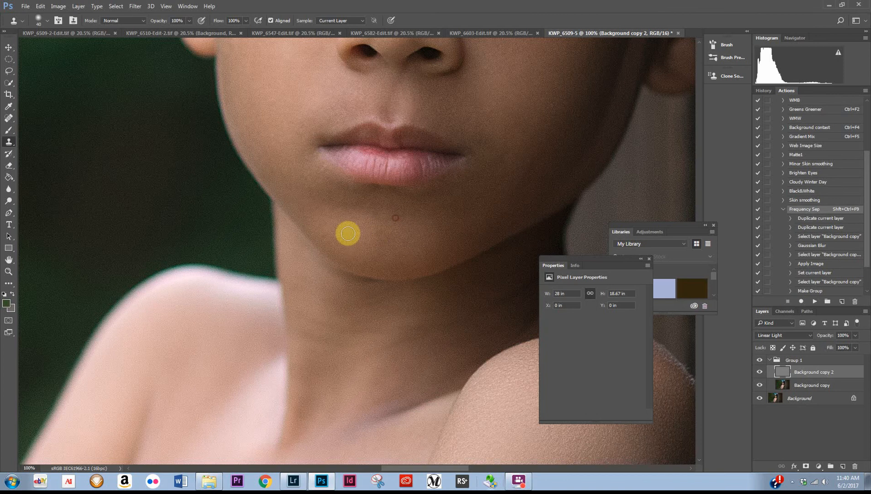
Clone out the bright specks in the hair beside the white headband using a 15 px Clone Stamp brush
scroll(348, 233, "up", 2)
scroll(348, 234, "up", 3)
scroll(348, 242, "up", 4)
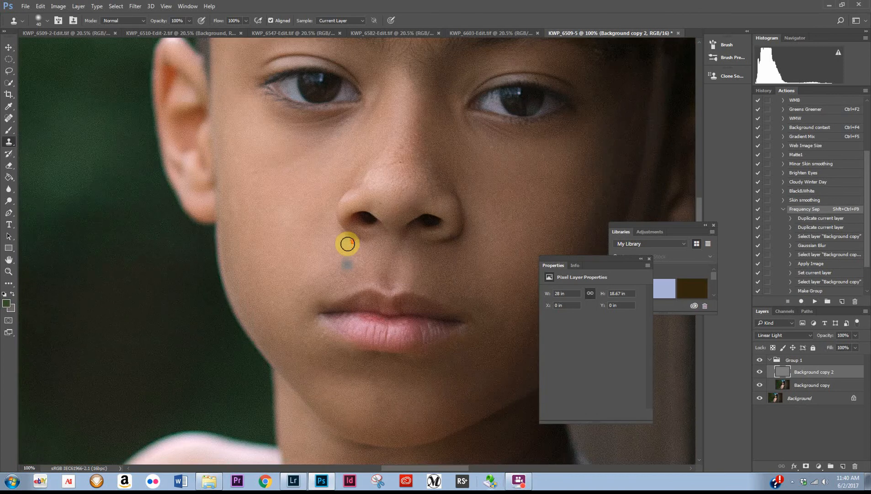
scroll(348, 243, "up", 10)
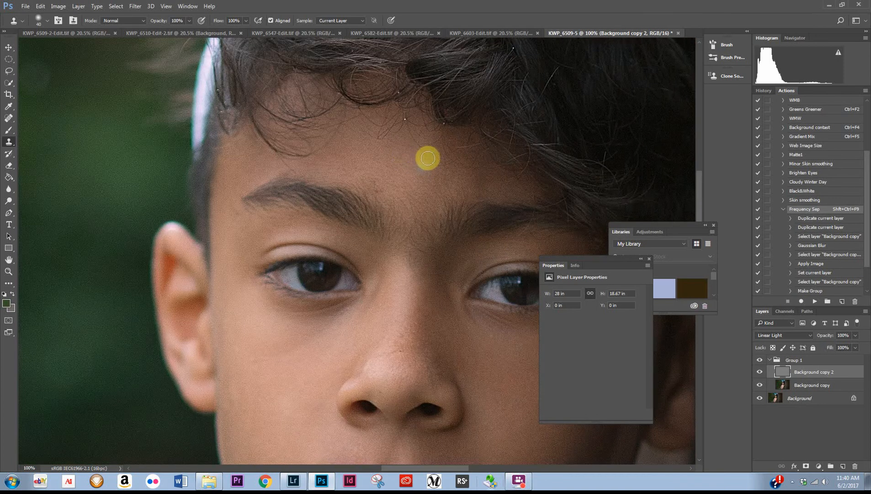
scroll(459, 154, "up", 2)
scroll(459, 155, "up", 3)
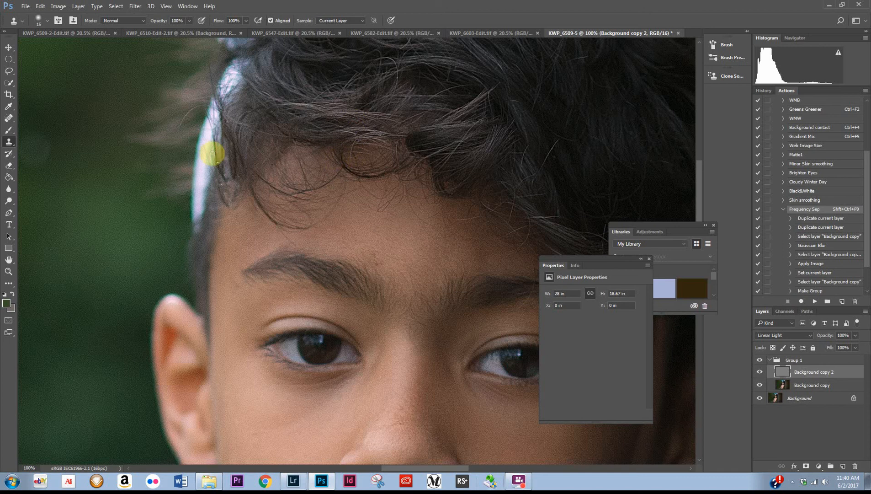
left_click(216, 154, "alt")
left_click(216, 162)
left_click_drag(236, 171, 221, 183)
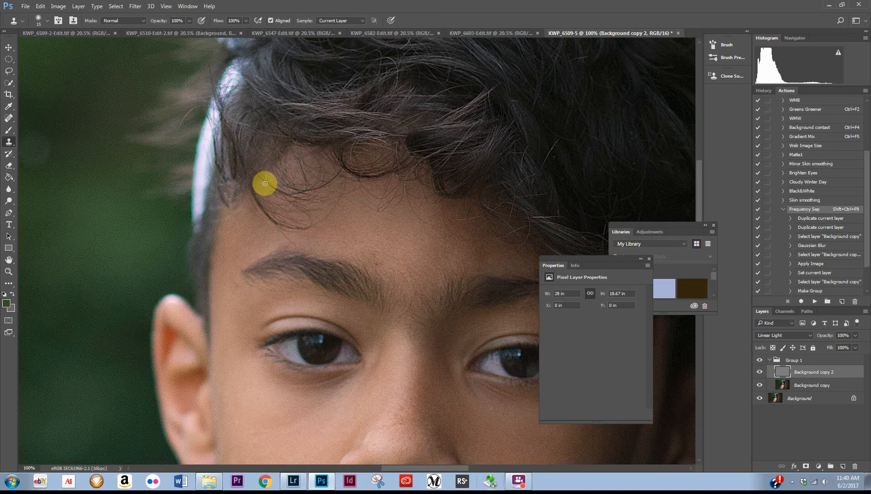
Examine the retouched face, neck and shoulders for remaining specks, ending with the whole image fitted in view
scroll(276, 202, "down", 5)
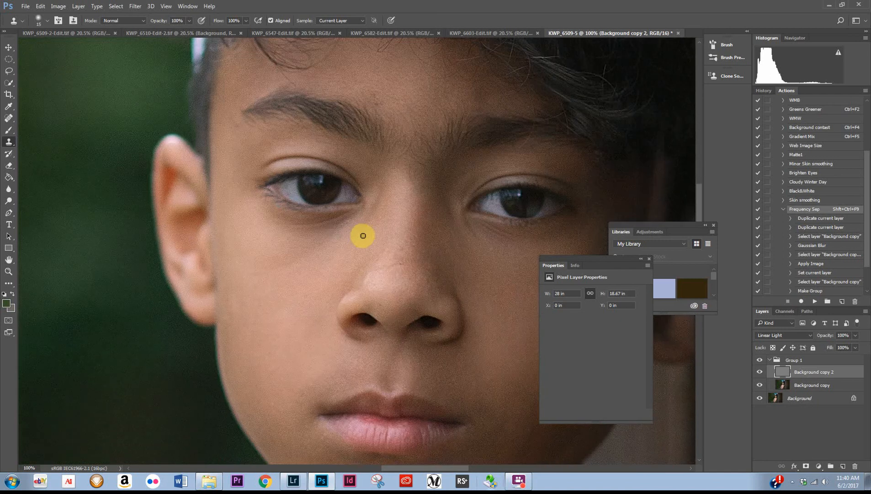
scroll(363, 236, "down", 5)
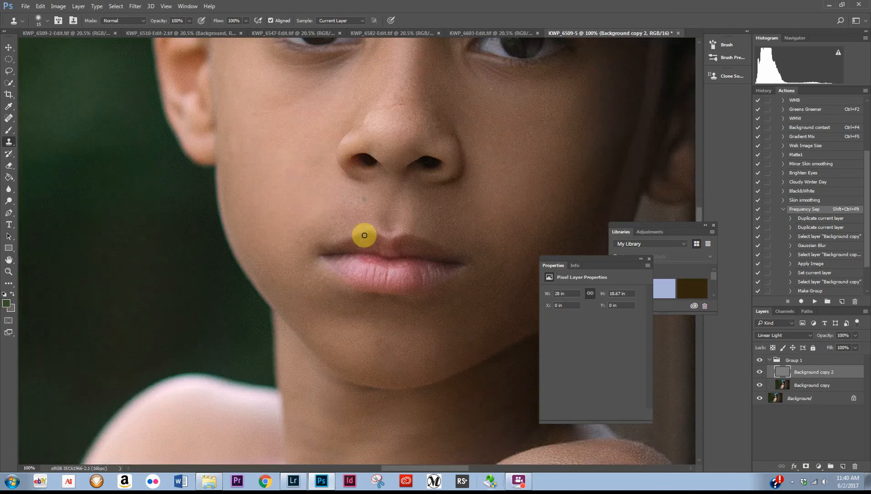
scroll(364, 235, "down", 1)
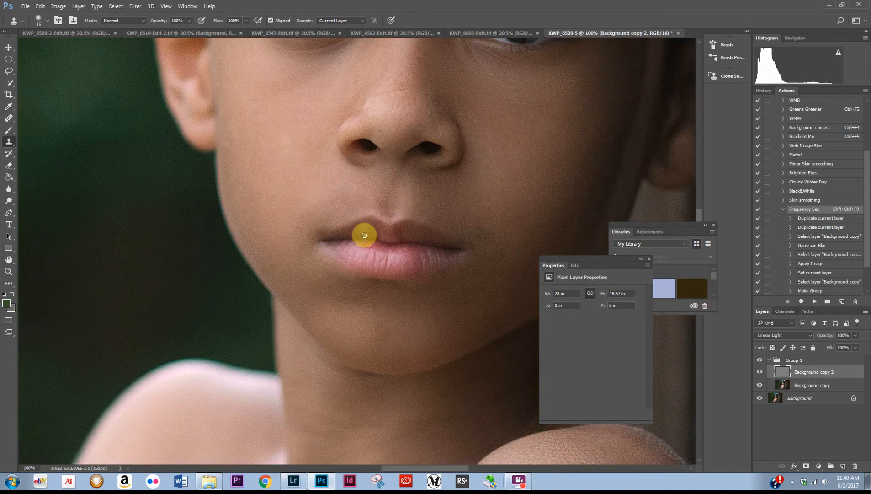
scroll(364, 235, "down", 3)
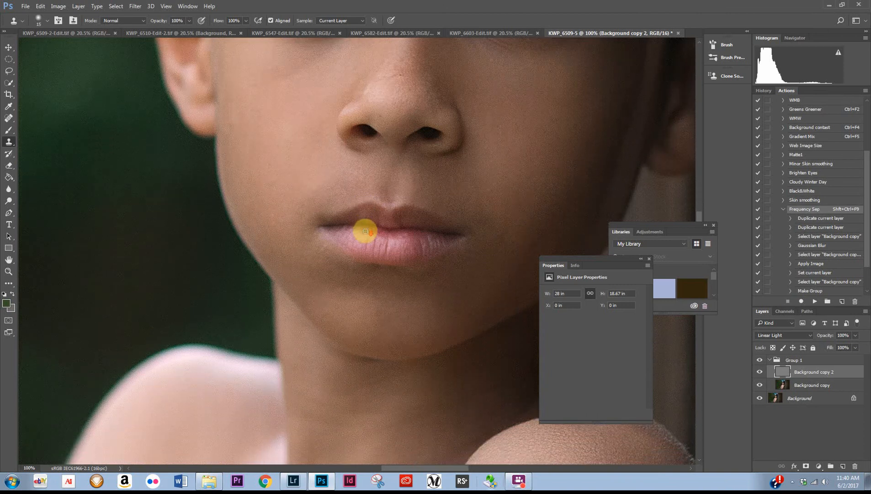
scroll(366, 230, "down", 9)
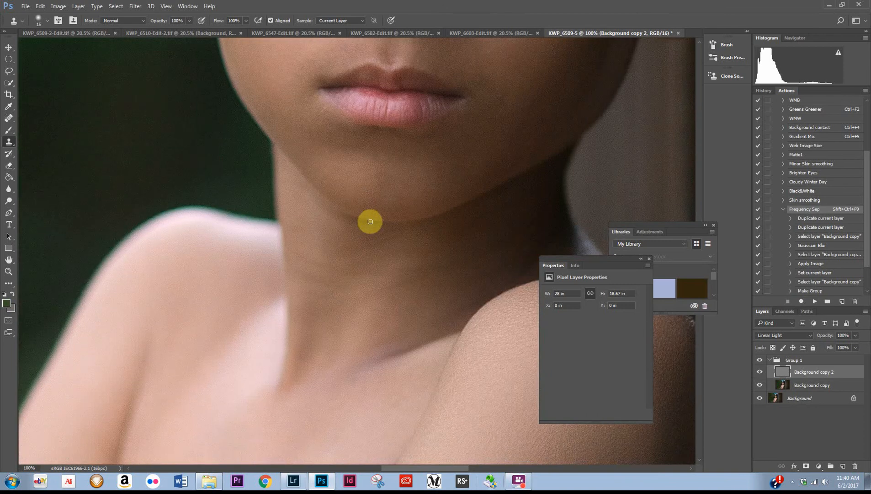
key("ctrl+0")
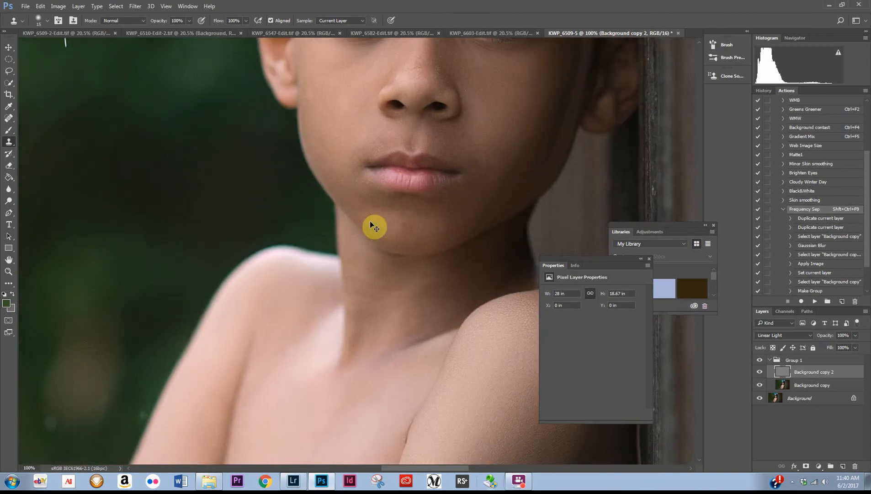
key("ctrl+0")
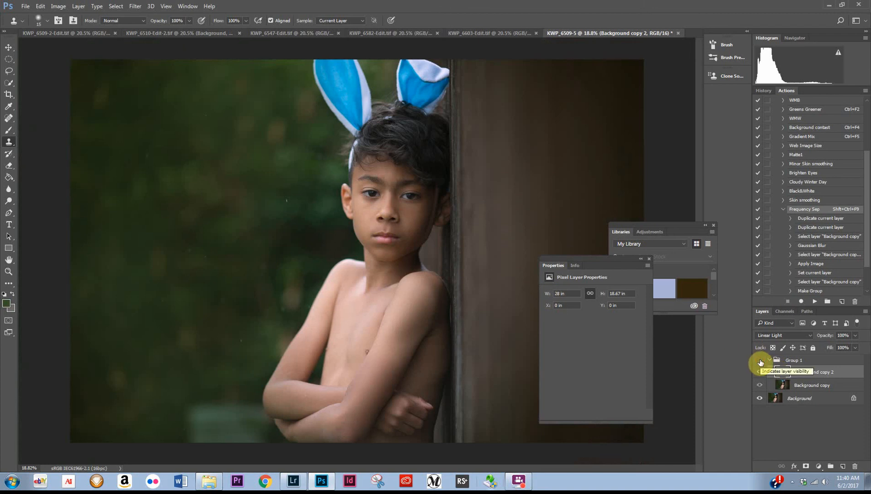
Collapse Group 1 and toggle its visibility to compare the portrait before and after the skin retouching
left_click(772, 359)
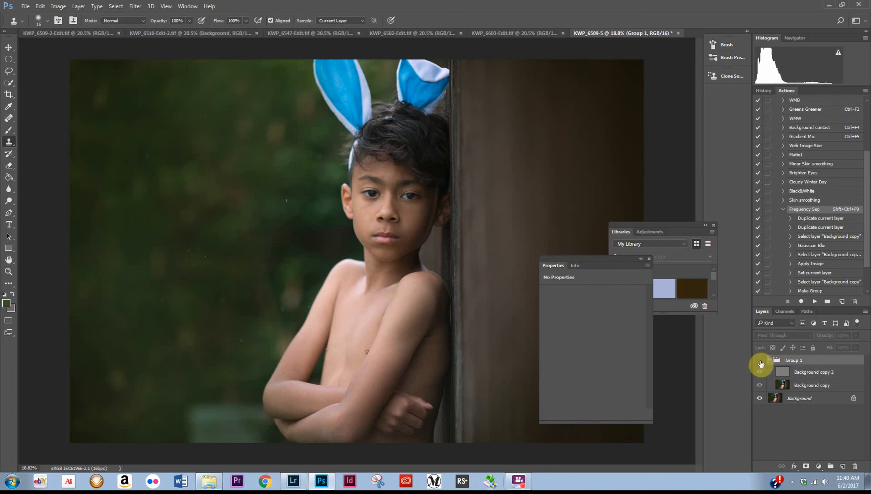
left_click(770, 359)
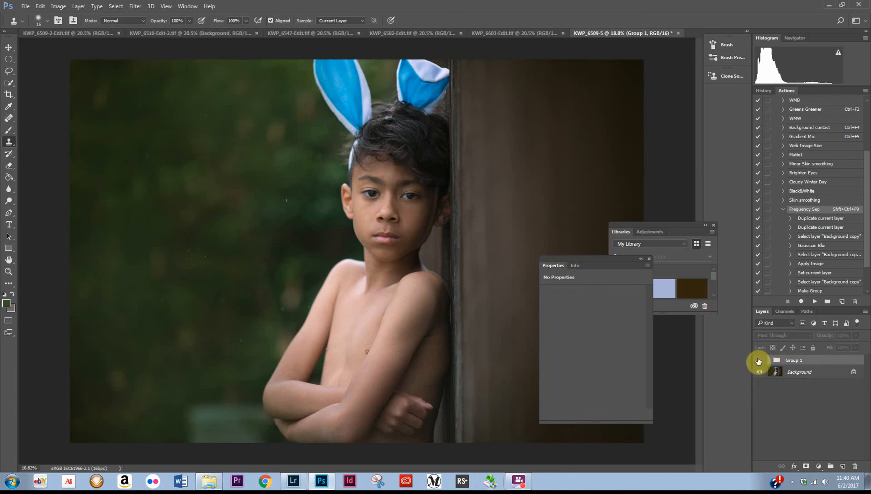
left_click(759, 361)
left_click(760, 361)
left_click(760, 360)
Flatten the image into a single Background layer and save the document
left_click(796, 374)
right_click(796, 373)
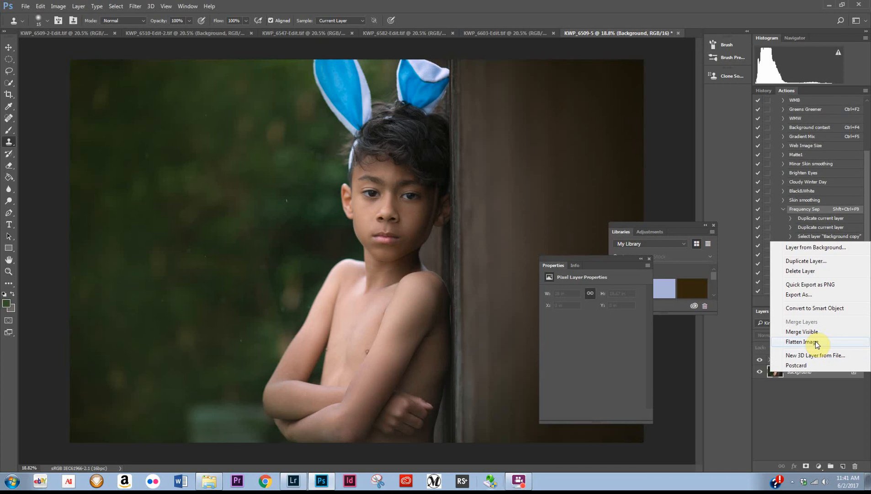
left_click(817, 342)
left_click(26, 6)
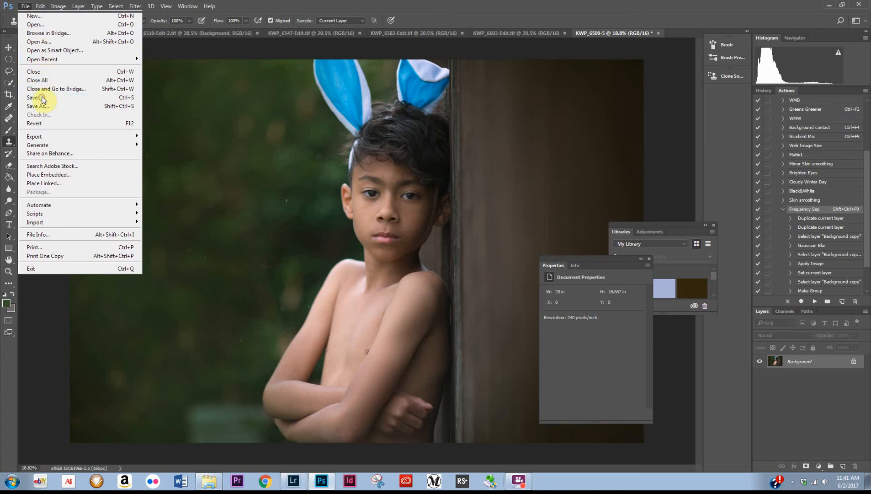
key("ctrl+s")
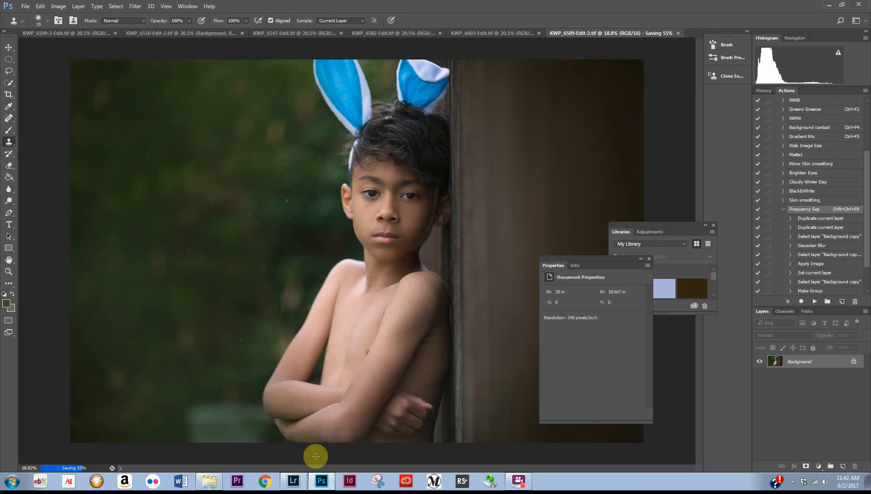
Switch to Lightroom, open KWP_6509-2-Edit.tif in the Develop module, and review the adjustments in its History
left_click(294, 481)
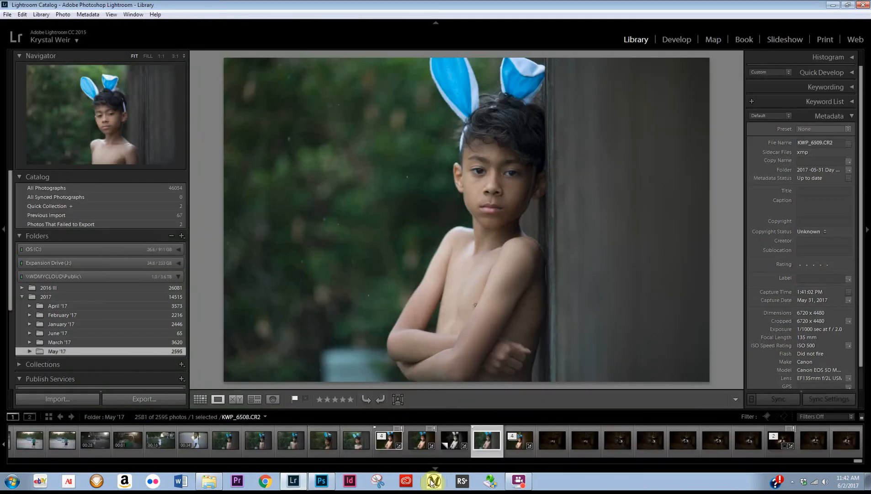
left_click(679, 40)
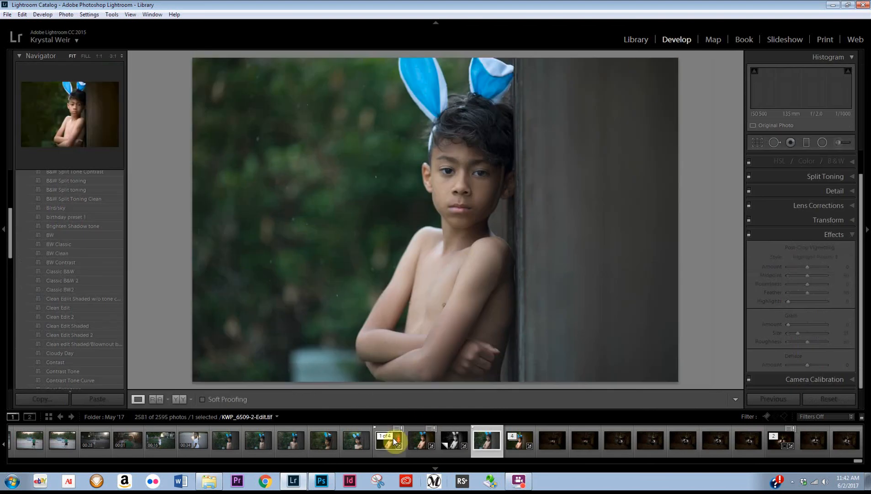
left_click(393, 440)
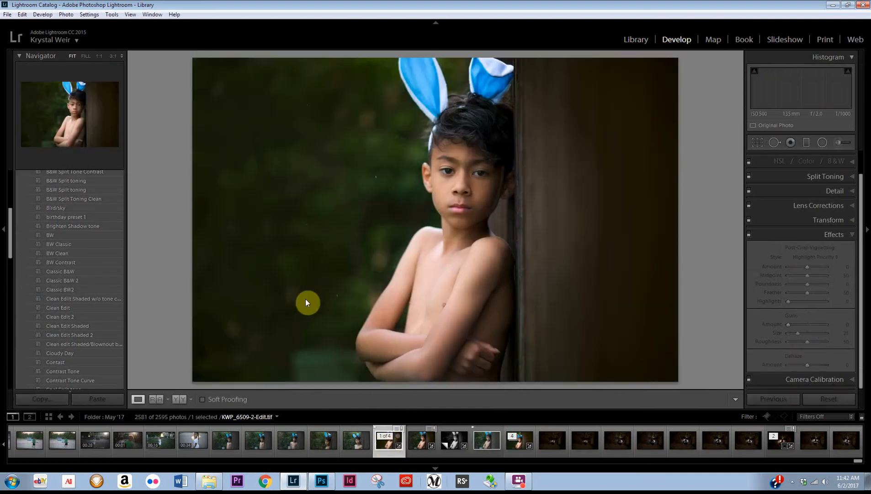
scroll(112, 306, "down", 10)
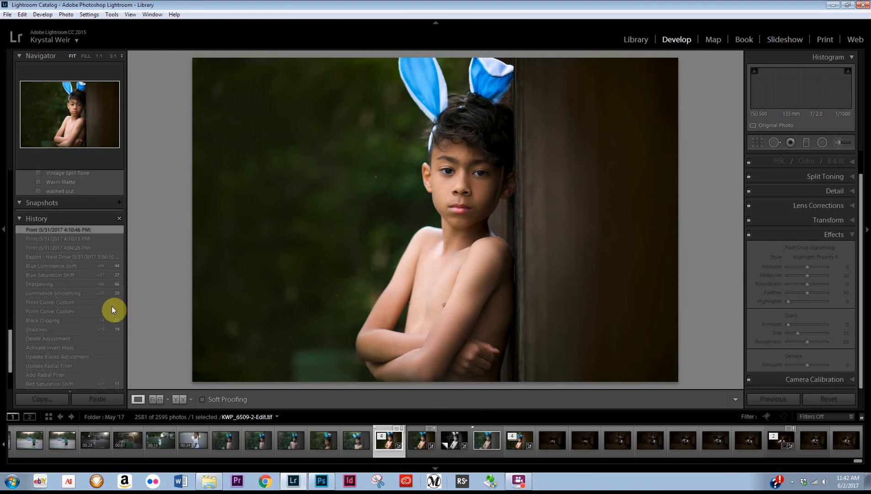
scroll(112, 306, "down", 5)
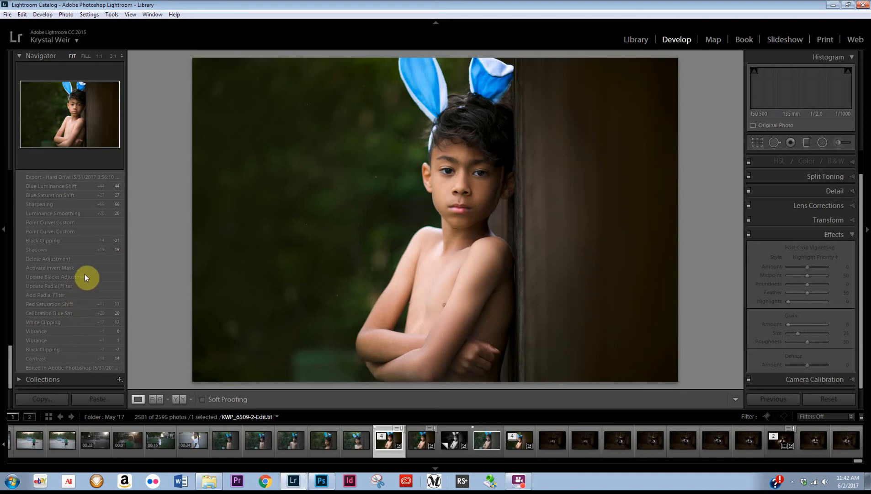
scroll(101, 311, "up", 3)
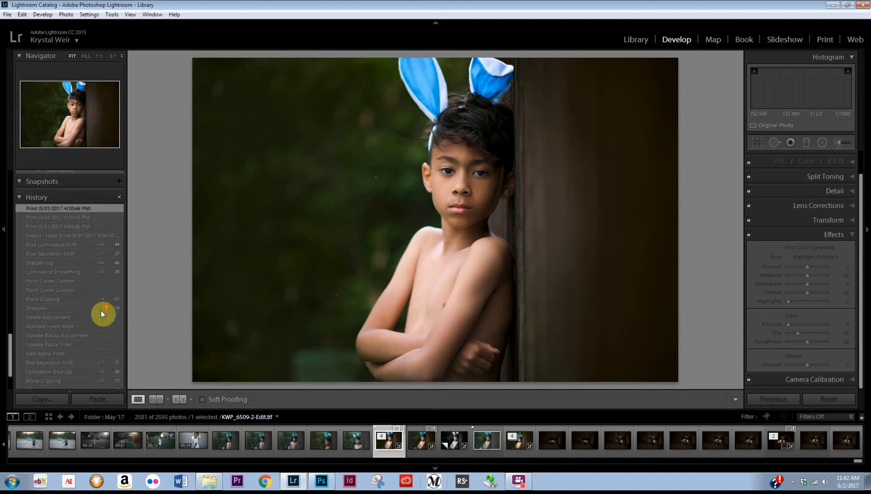
scroll(101, 310, "down", 3)
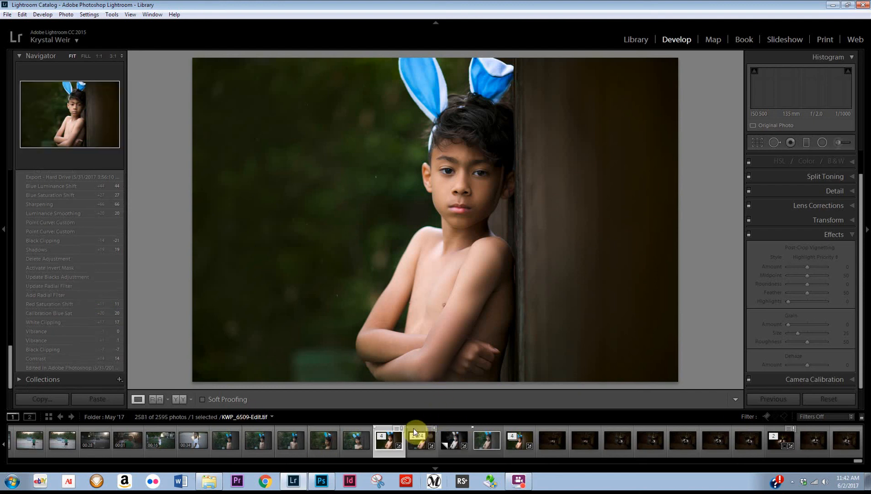
left_click(326, 478)
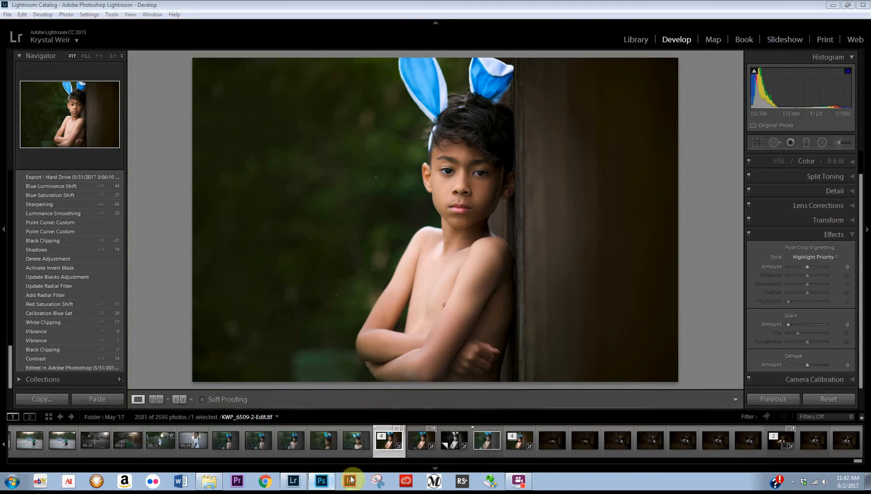
left_click(327, 487)
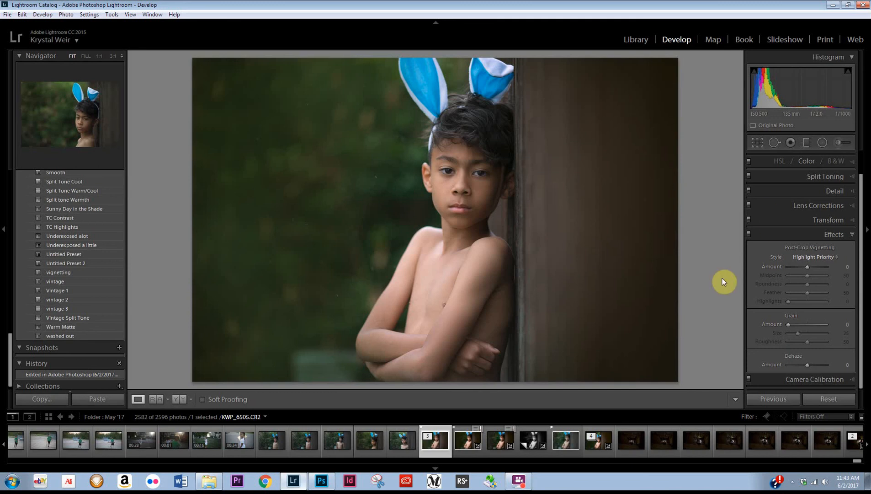
Apply the Contrast Tone Curve preset to the retouched portrait and toggle the tone curve off and on to compare its effect
scroll(757, 251, "up", 2)
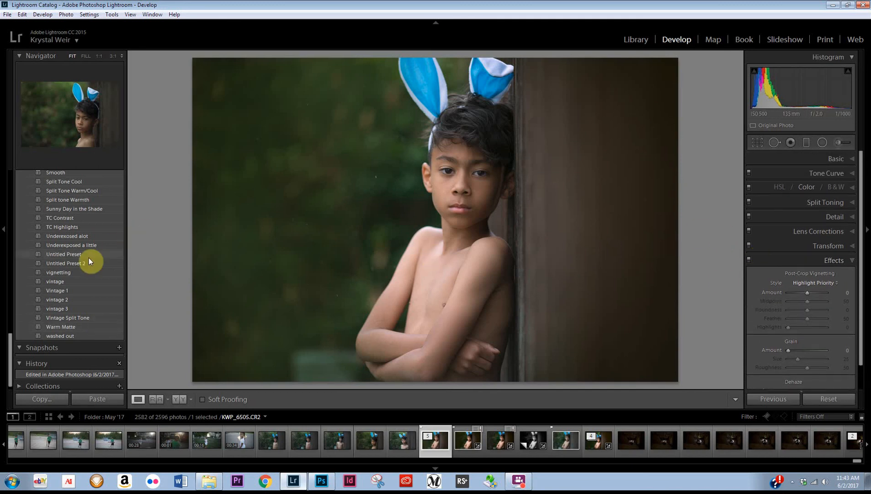
scroll(88, 258, "up", 5)
left_click(833, 176)
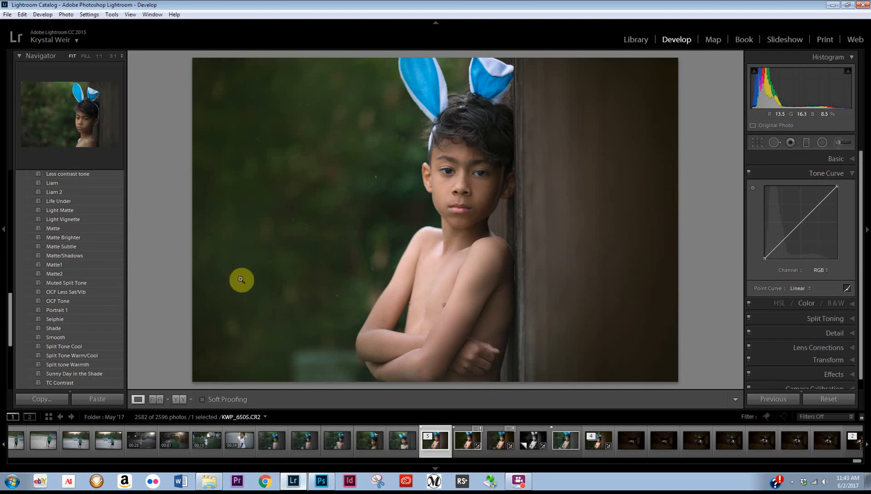
scroll(93, 263, "up", 4)
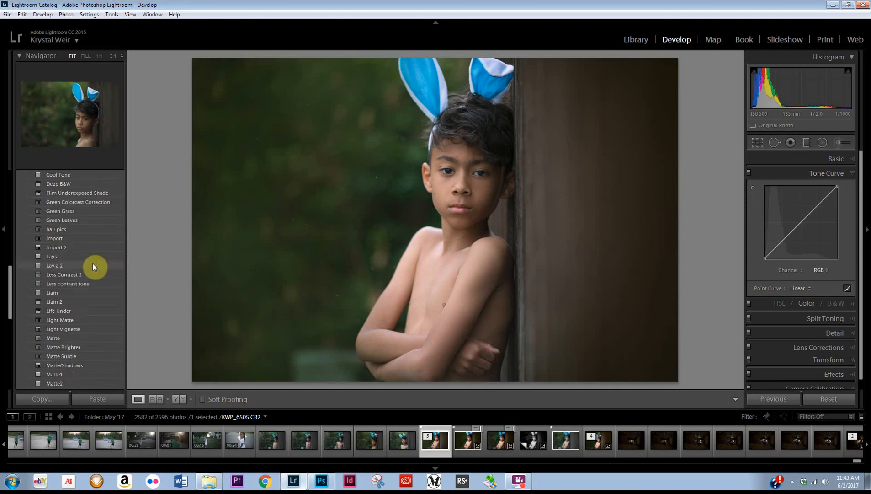
scroll(93, 263, "up", 4)
scroll(92, 264, "up", 4)
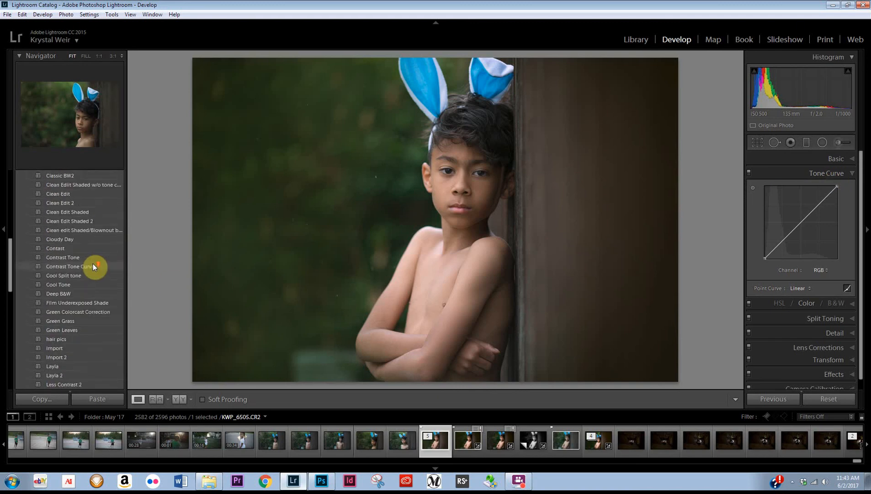
left_click(93, 266)
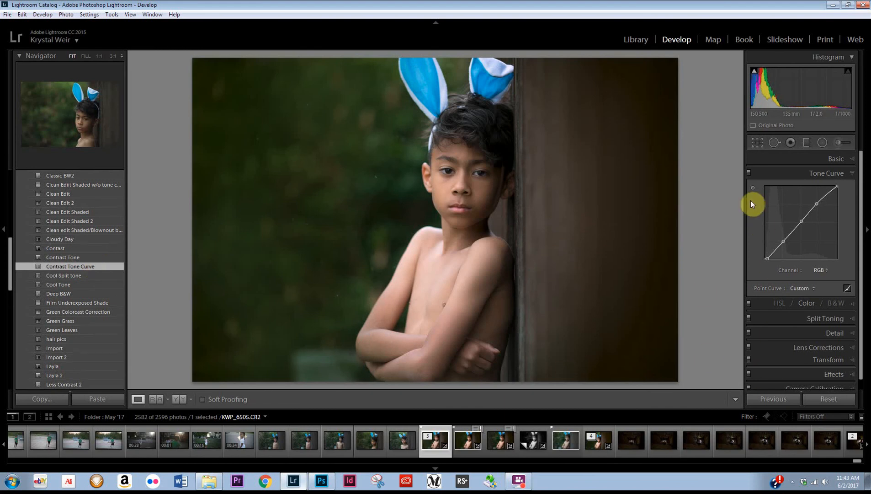
left_click(749, 172)
left_click(749, 172)
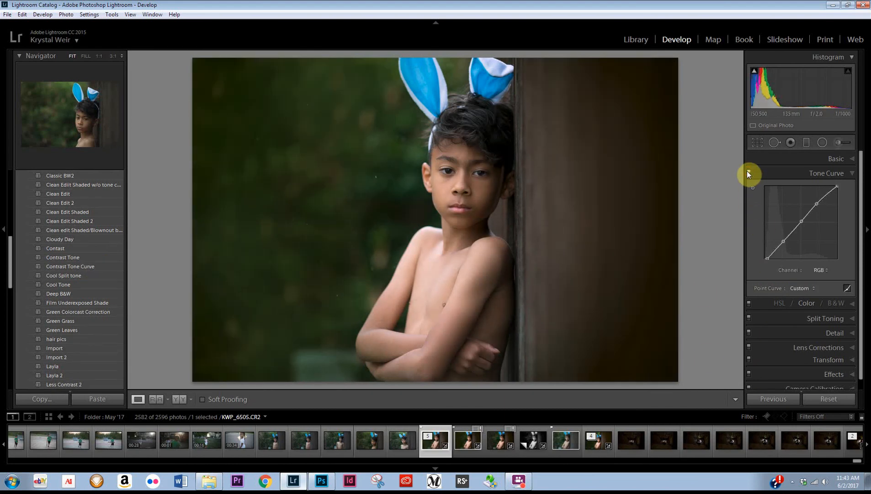
Set the Basic adjustments to Highlights +7, Blacks -19, Whites +14 and Vibrance +24, and compare the portrait before and after
left_click(829, 158)
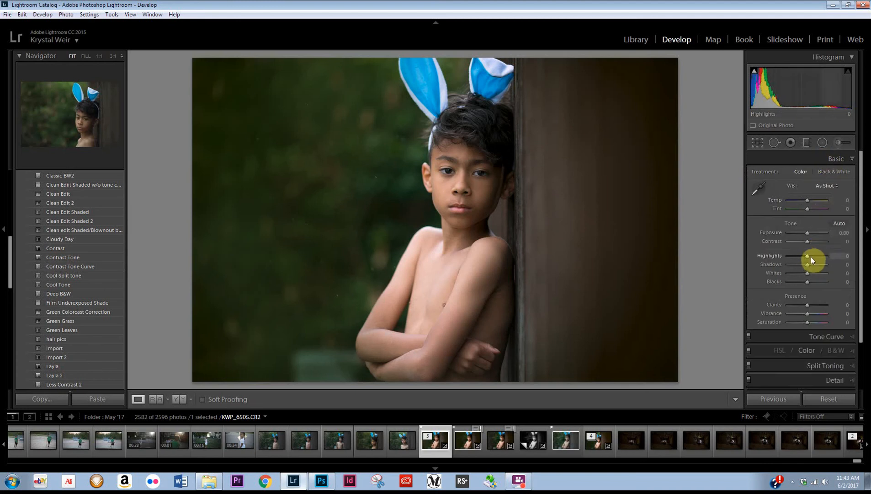
left_click_drag(806, 255, 808, 253)
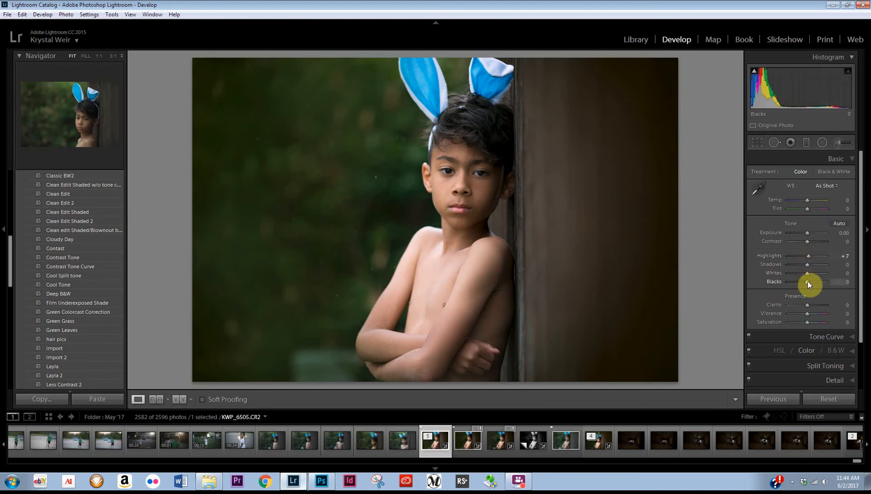
left_click_drag(808, 281, 806, 280)
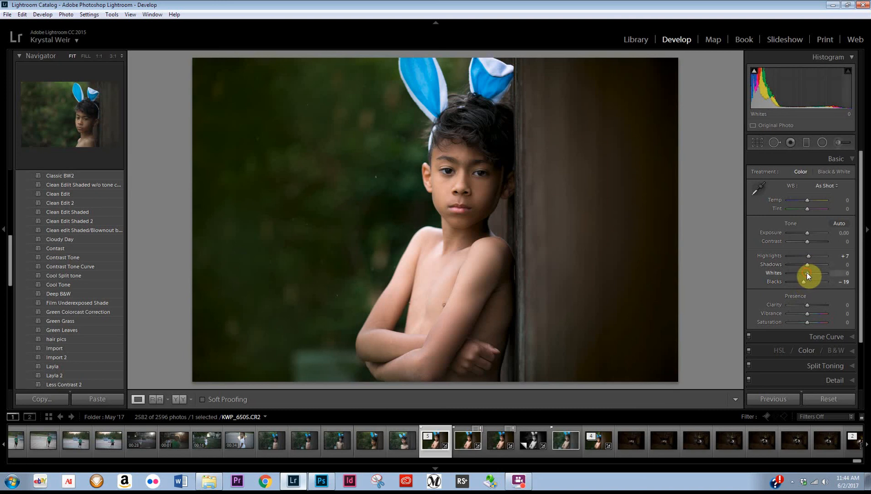
left_click_drag(807, 272, 809, 272)
left_click_drag(809, 312, 809, 312)
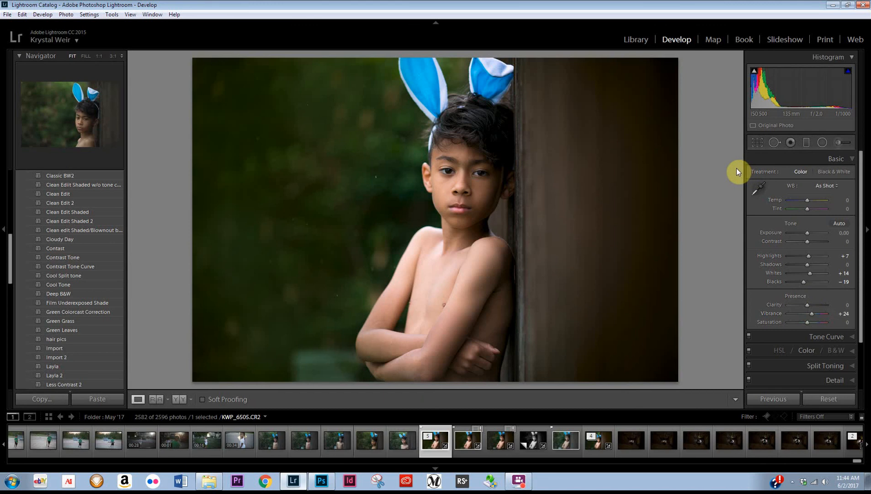
key("backslash")
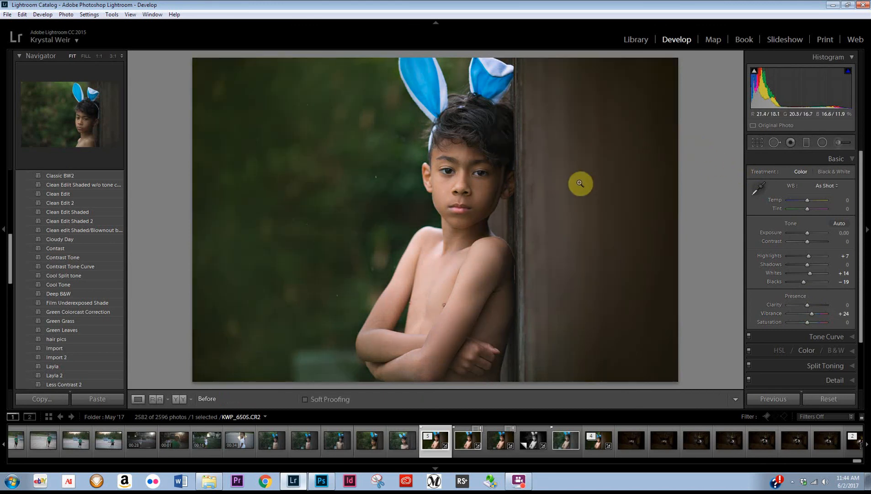
key("backslash")
key("backslash")
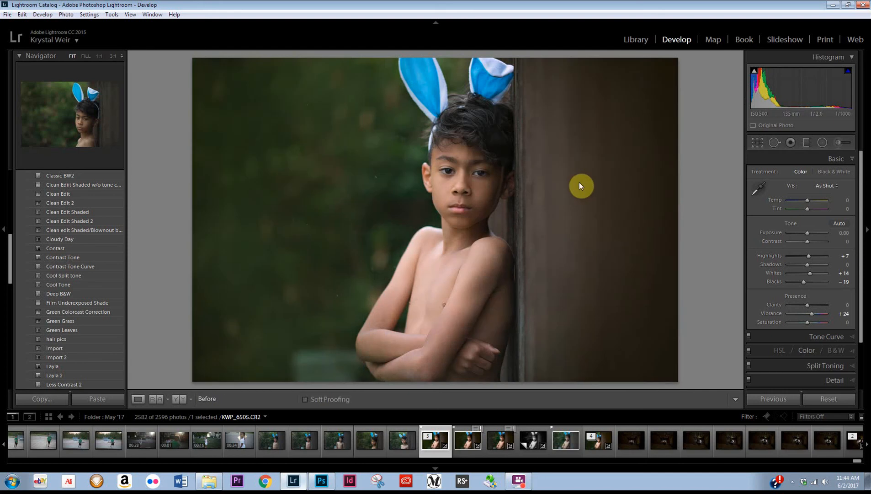
key("backslash")
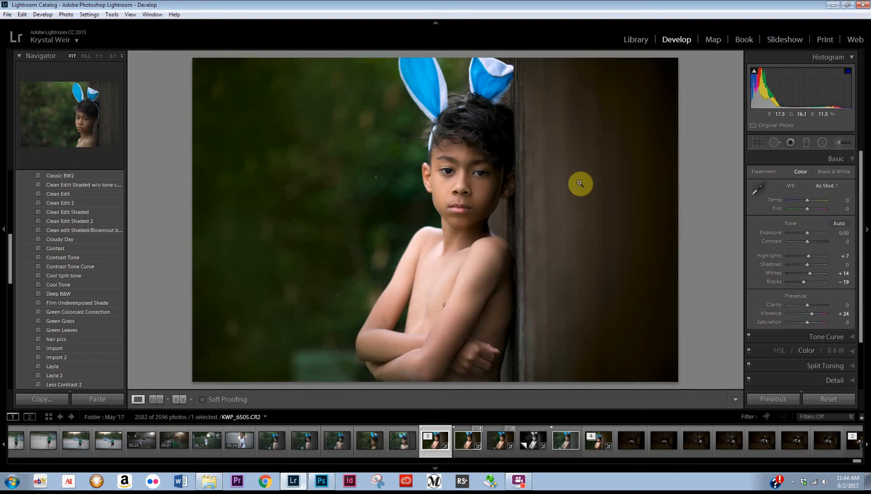
In Camera Calibration, set the Blue Primary saturation to +10 and the Red Primary saturation to +5, and compare before and after
scroll(786, 296, "down", 3)
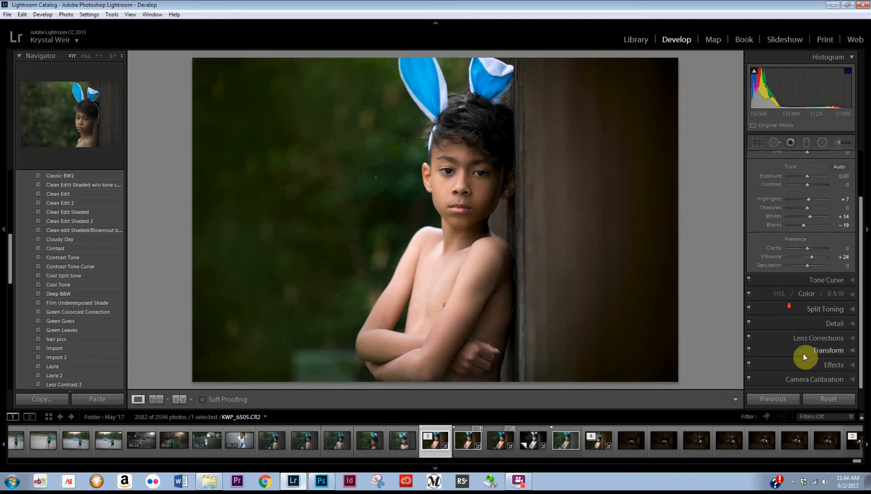
left_click(814, 379)
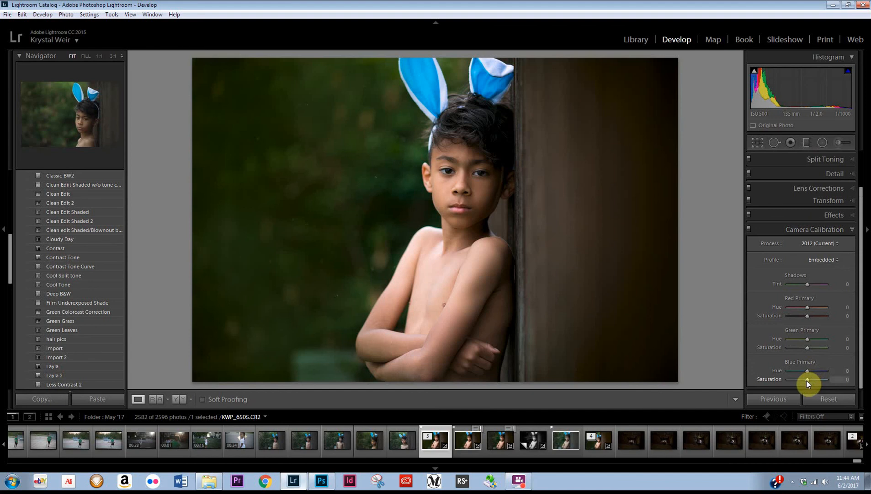
left_click_drag(807, 379, 796, 389)
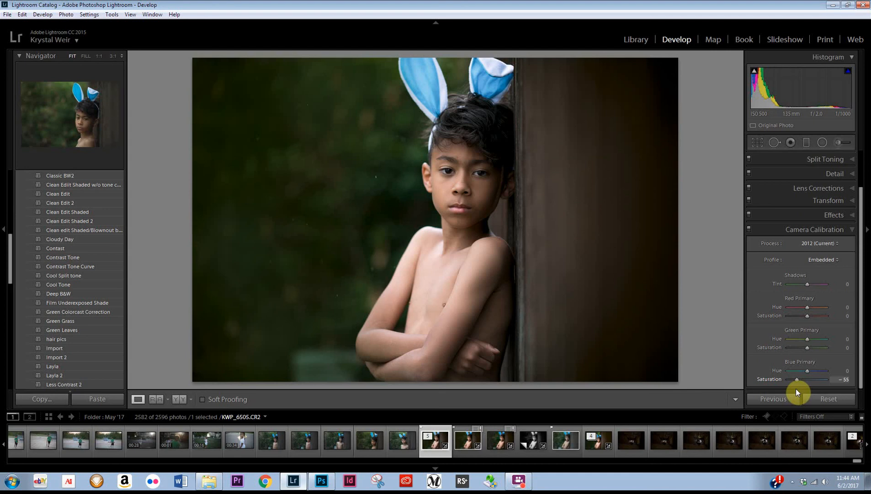
left_click_drag(800, 392, 809, 388)
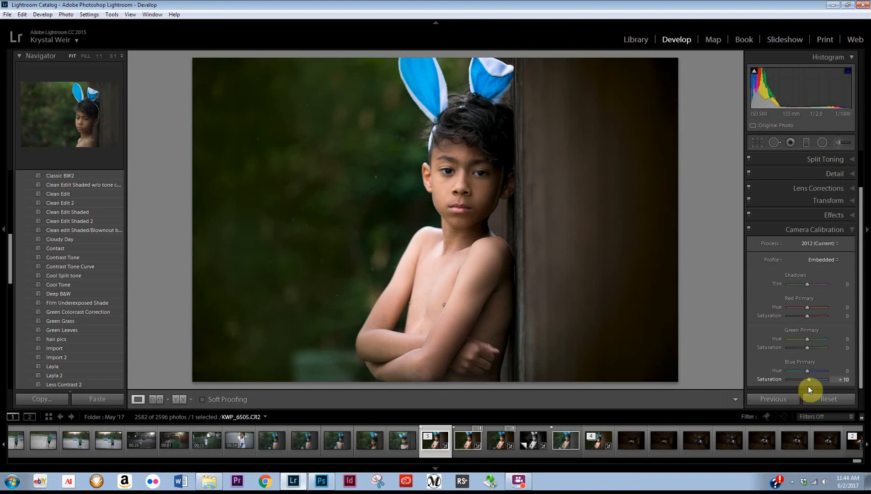
left_click_drag(808, 388, 808, 388)
left_click(809, 313)
left_click_drag(807, 316, 807, 316)
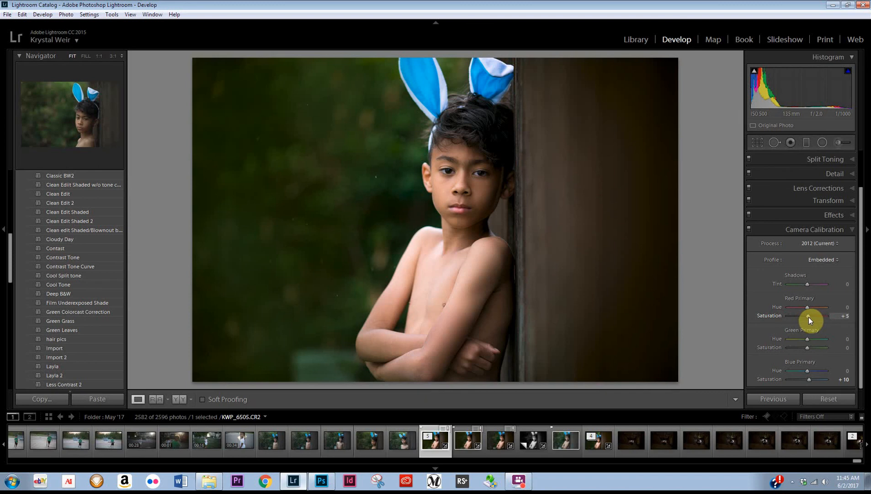
key("backslash")
key("backslash")
key("backslash")
key("backslash")
Adjust the Green Primary saturation in Camera Calibration and check the portrait against its before view
mouse_move(805, 348)
left_mouse_down()
mouse_move(797, 351)
mouse_move(814, 351)
left_mouse_up()
left_click_drag(808, 359, 808, 360)
key("backslash")
key("backslash")
Raise the Shadows to +19 in the Basic adjustments and compare the result with the before view
scroll(818, 208, "up", 2)
left_click(831, 156)
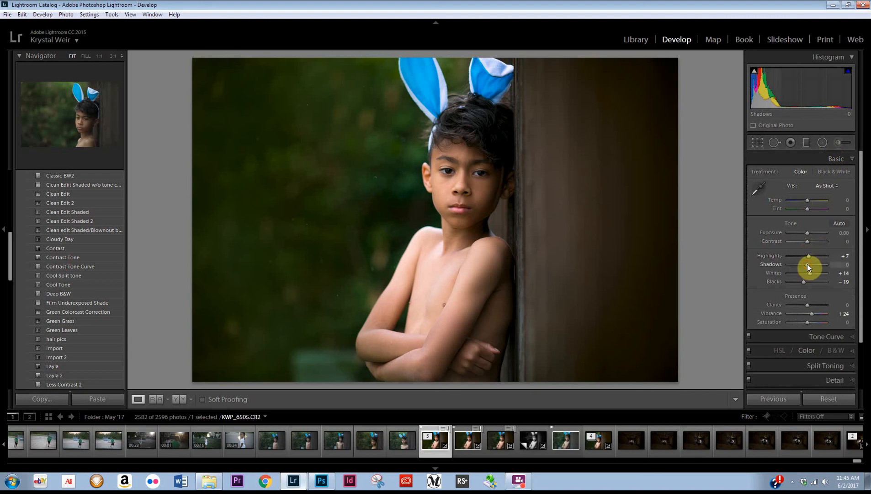
left_click_drag(808, 266, 810, 264)
key("backslash")
key("backslash")
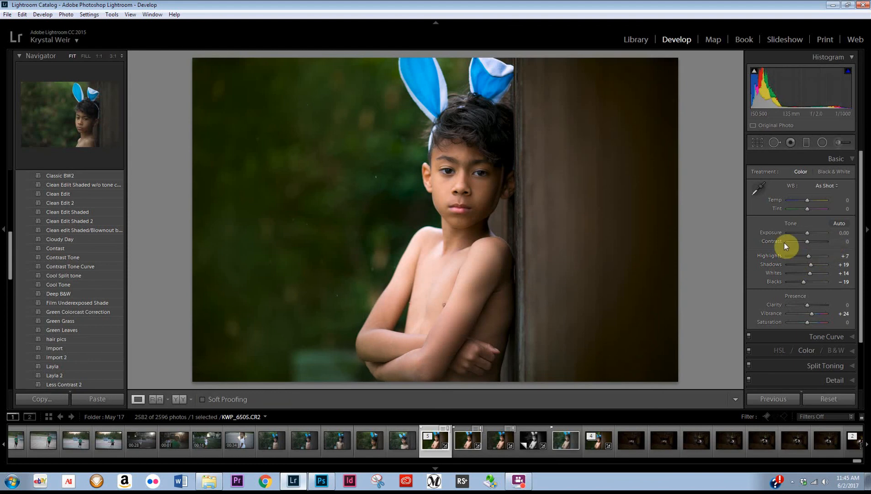
Cool the white balance slightly by setting Temp to -1 and compare the portrait before and after
scroll(798, 284, "down", 2)
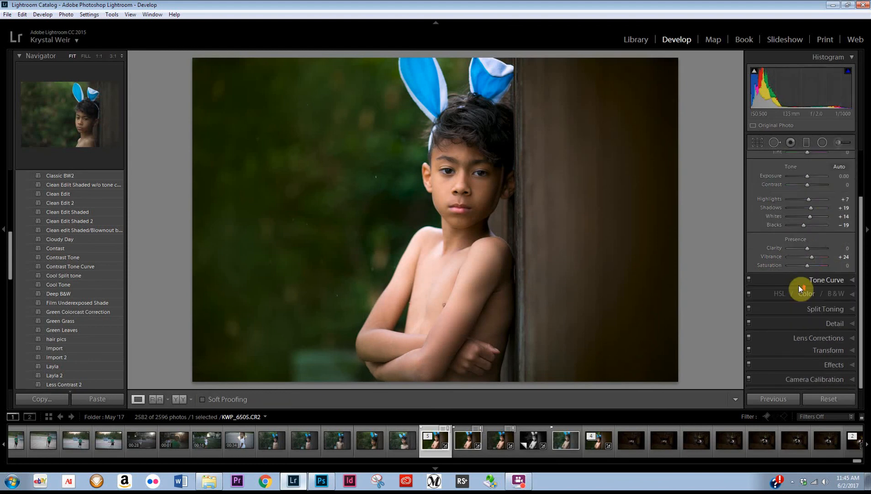
scroll(799, 284, "up", 2)
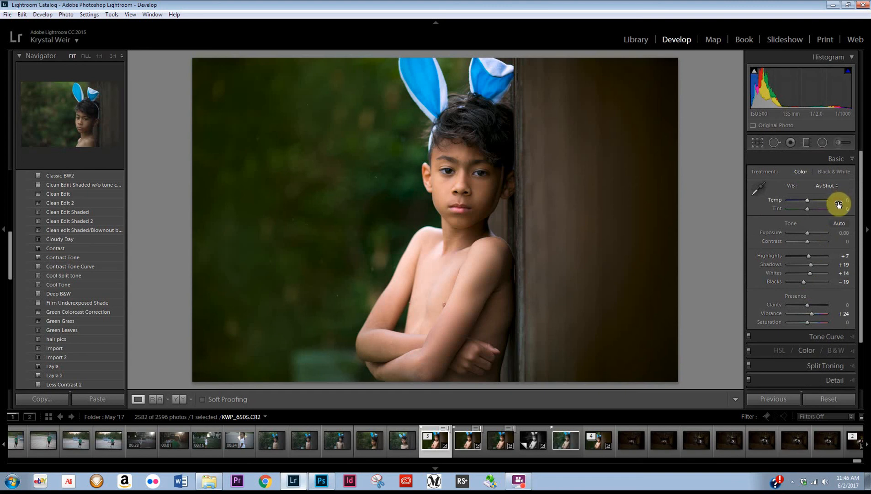
left_click_drag(839, 205, 835, 205)
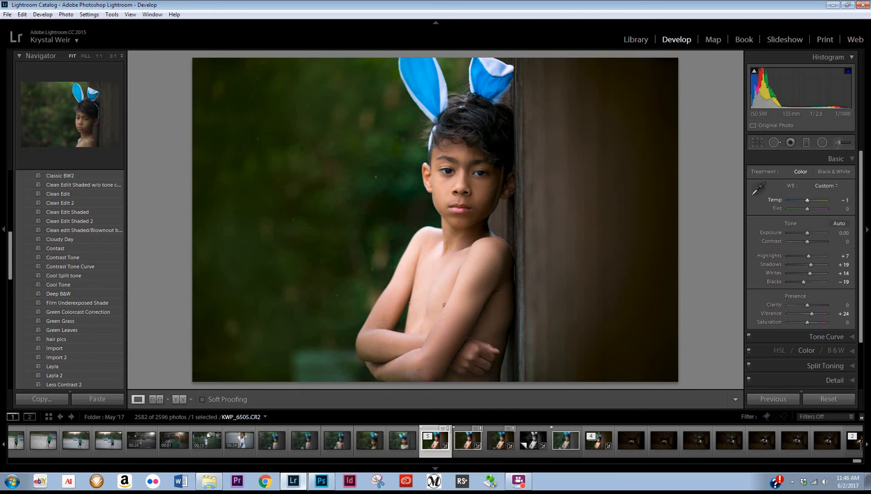
left_click(840, 201)
key("backslash")
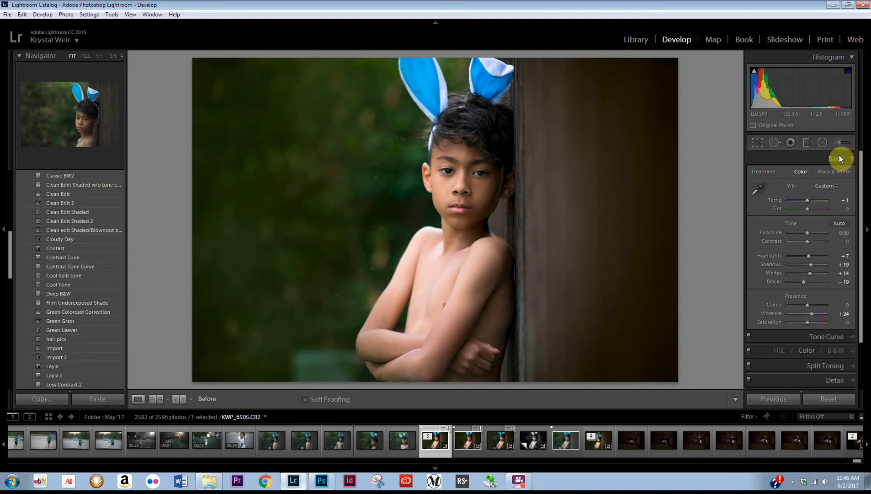
key("backslash")
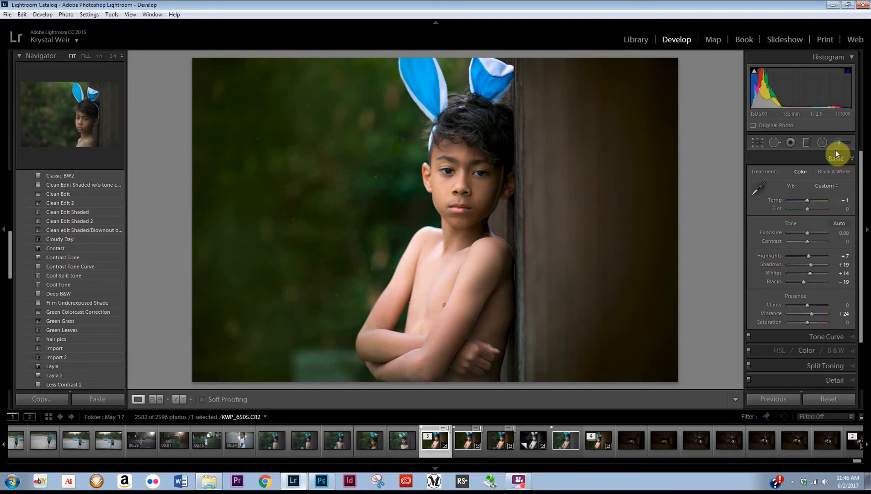
key("backslash")
key("backslash")
Add a post-crop vignette with an Amount of -10 and the Highlight Priority style, and compare before and after
scroll(813, 261, "down", 3)
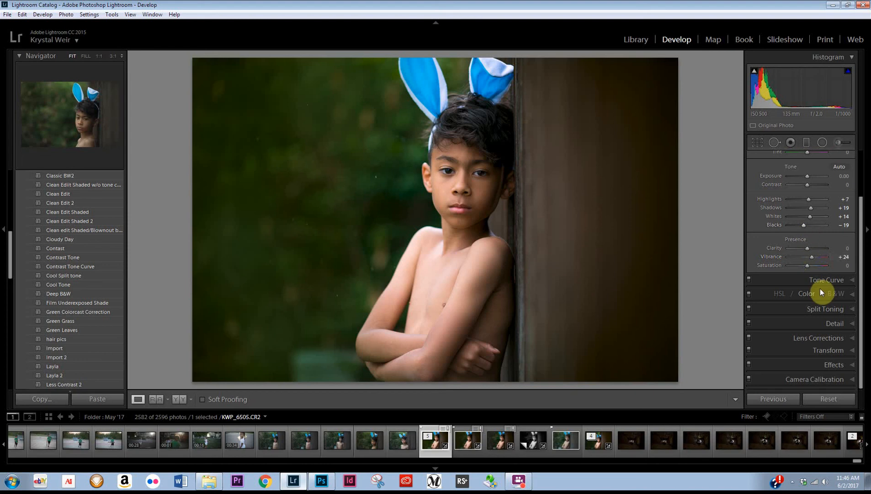
left_click(834, 361)
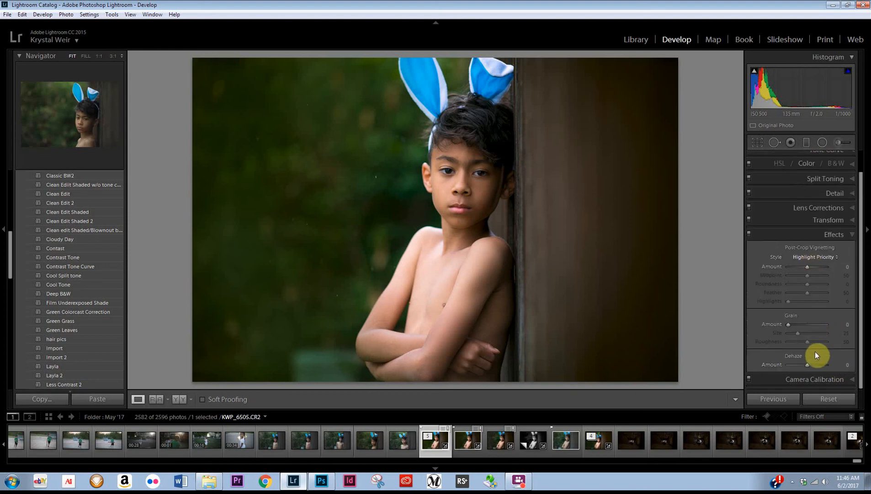
left_click_drag(833, 267, 830, 268)
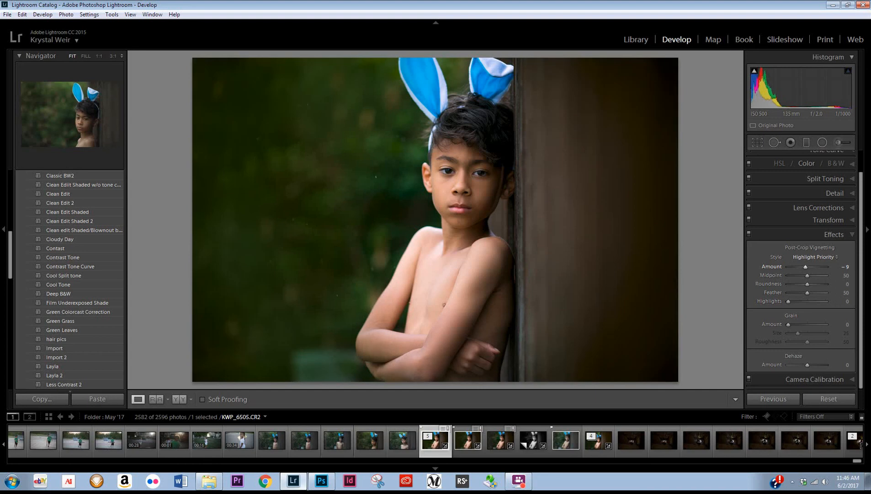
key("backslash")
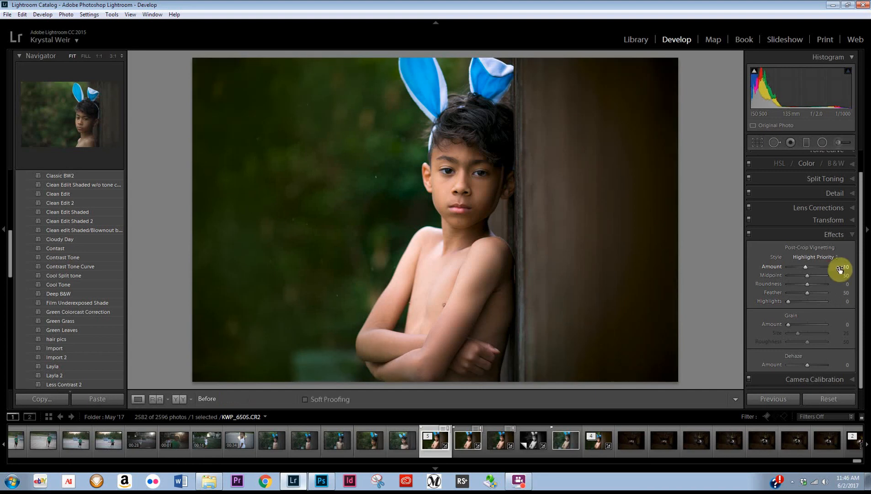
key("backslash")
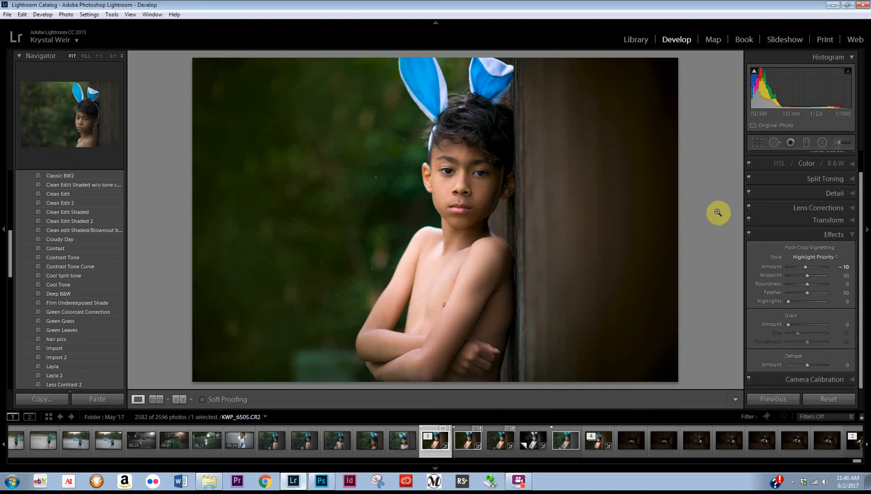
Open the Detail adjustments and centre the sharpening preview on the boy's eye
left_click(835, 198)
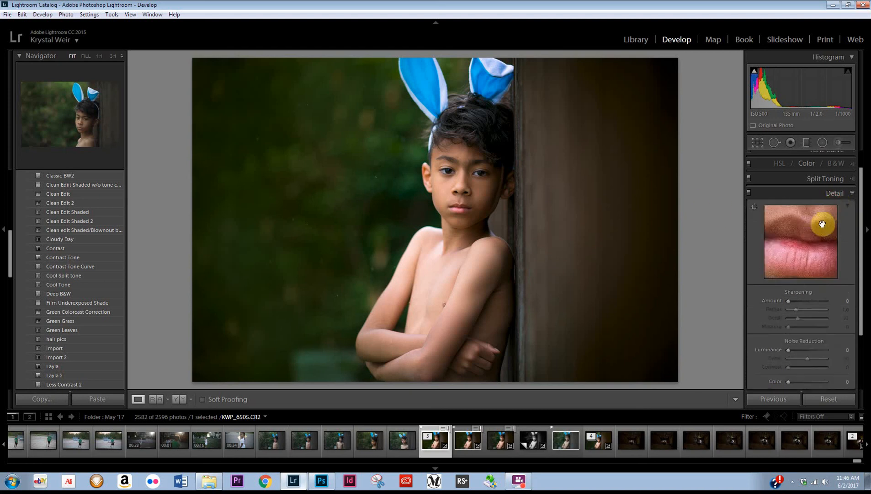
left_click(755, 207)
left_click(448, 171)
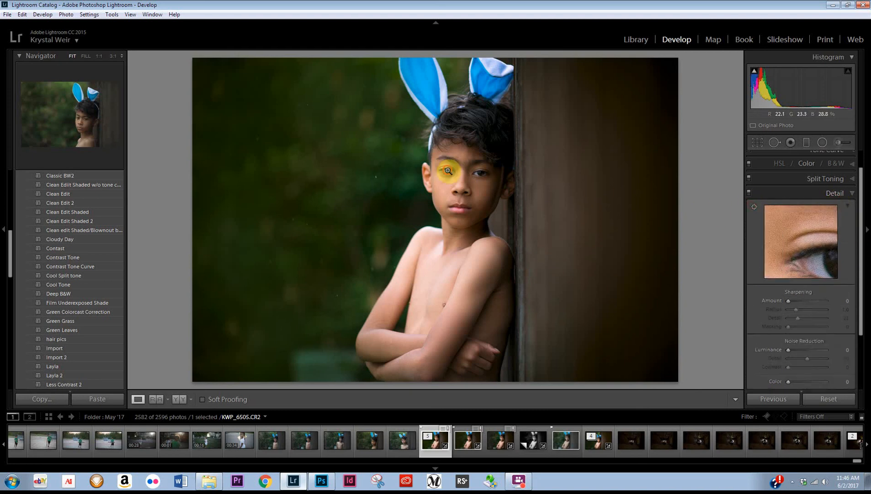
left_click_drag(819, 264, 757, 238)
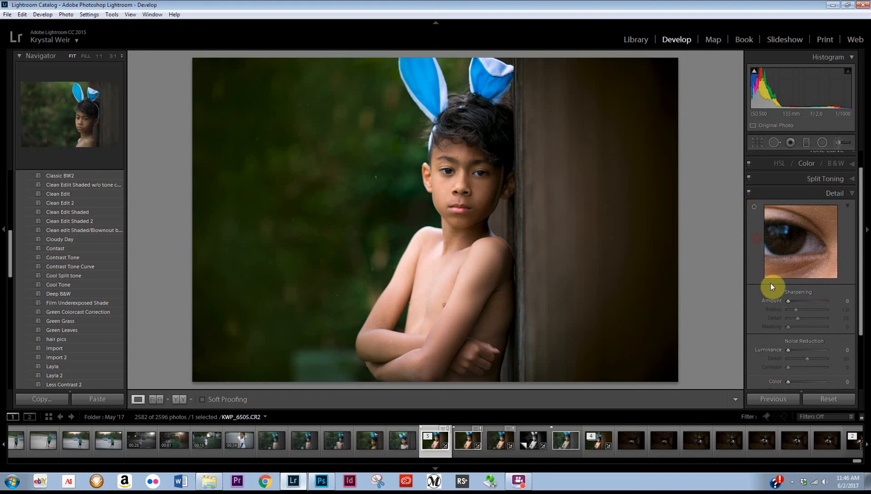
Set Sharpening Amount to 50 and Masking to 52, comparing the effect on and off and checking the face at 1:1
left_click_drag(788, 300, 801, 298)
left_click(749, 192)
left_click(748, 192)
left_click_drag(788, 327, 808, 326)
left_click(487, 189)
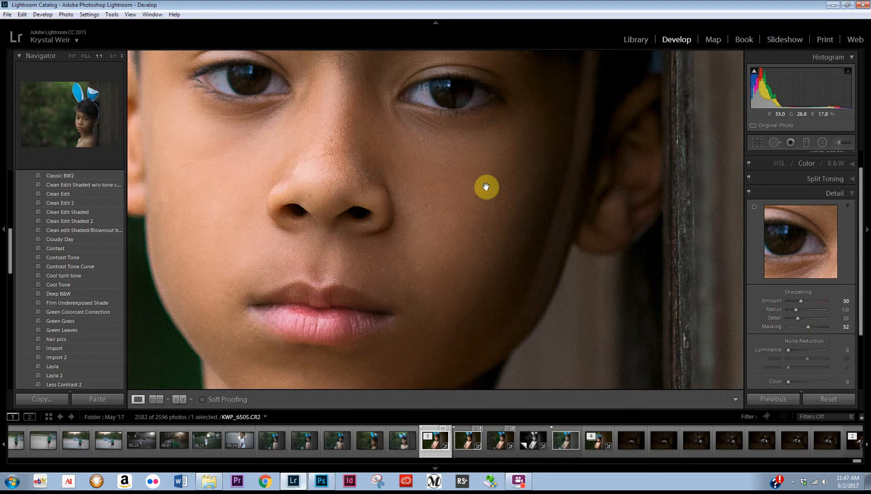
left_click(485, 187)
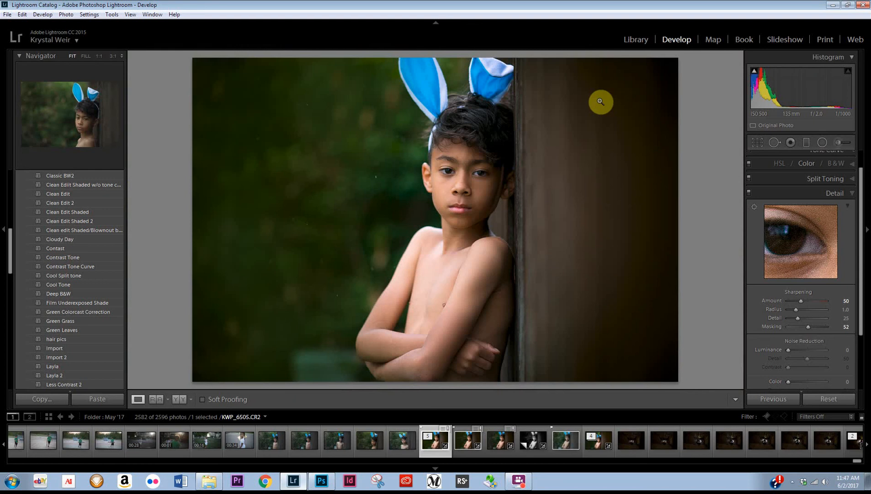
Set the Luminance noise reduction to 10
left_click(846, 350)
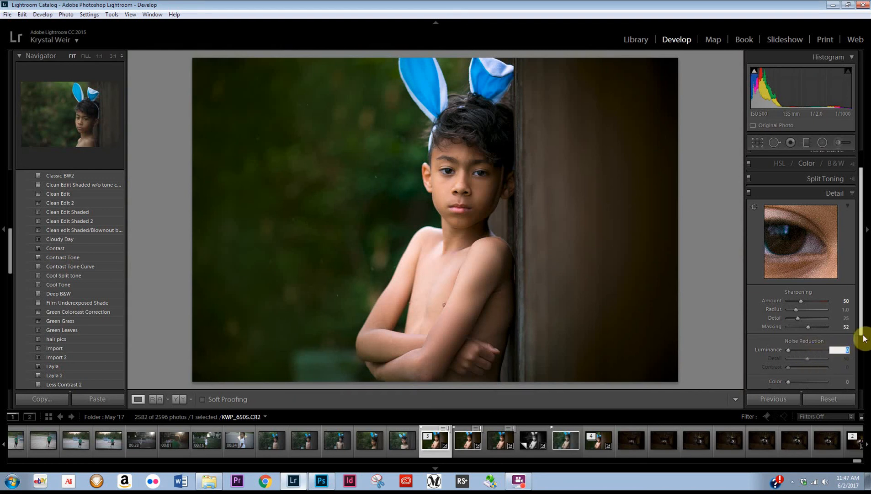
type("2")
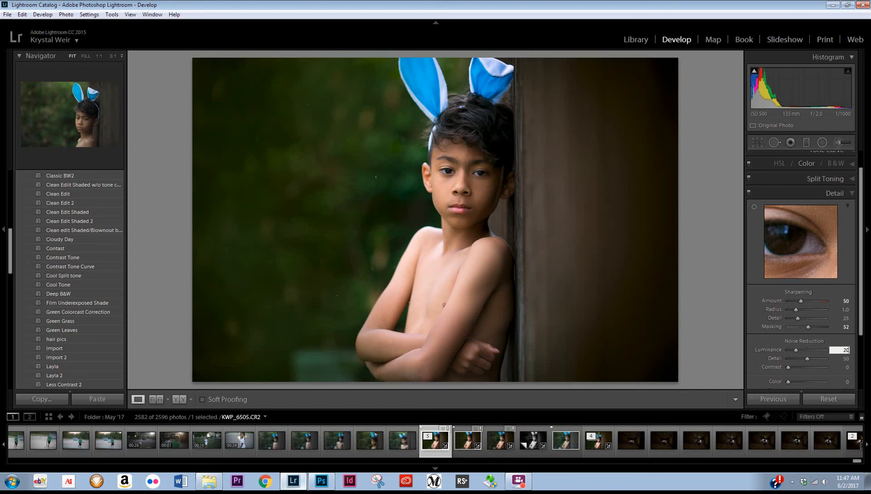
key("Return")
left_click(843, 351)
type("10")
key("Return")
Open the edited portrait in the Library loupe view and examine the eyes and skin at 1:1
key("g")
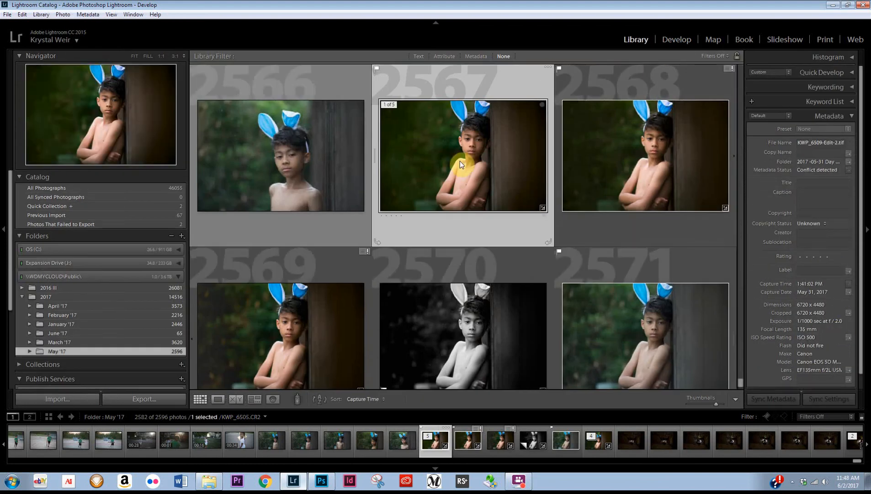
double_click(460, 160)
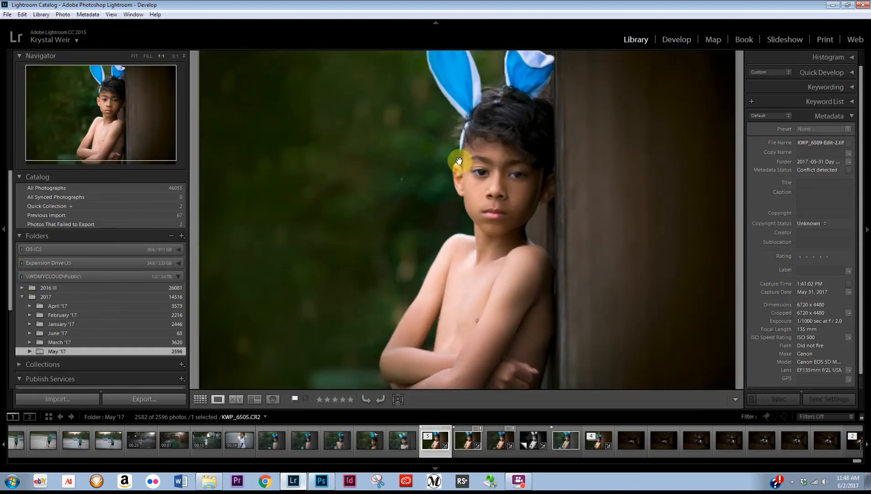
left_click(461, 160)
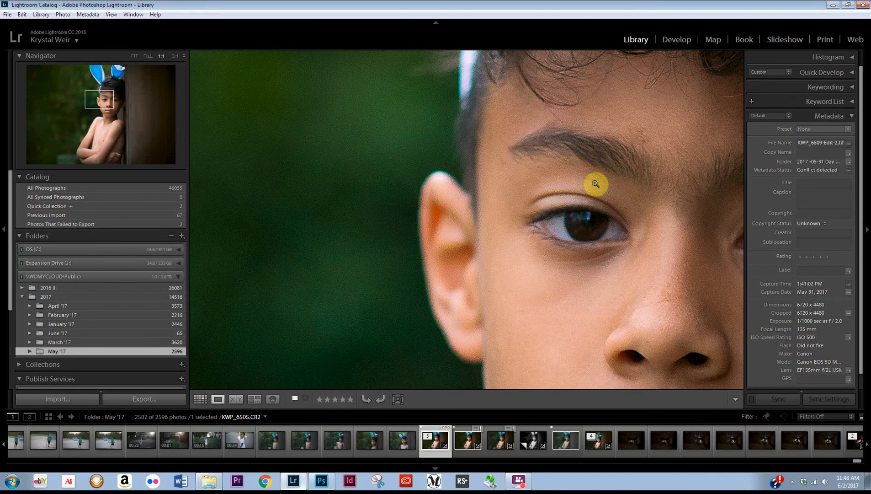
left_click(544, 262)
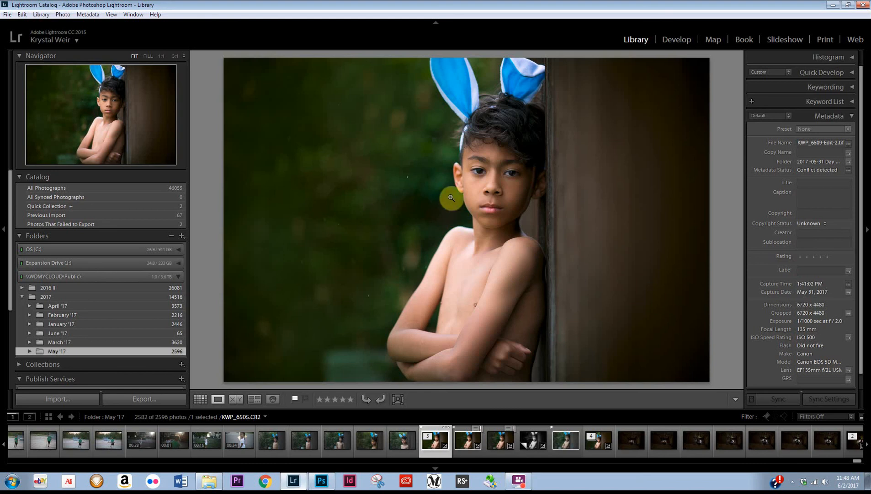
left_click(513, 184)
left_click(516, 179)
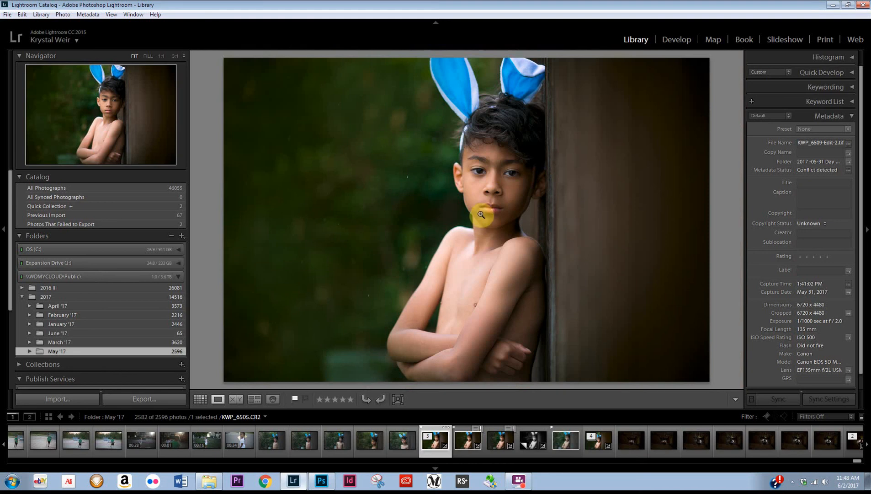
Return to the Library grid and filter the photos by attribute to show only flagged picks
left_click(676, 40)
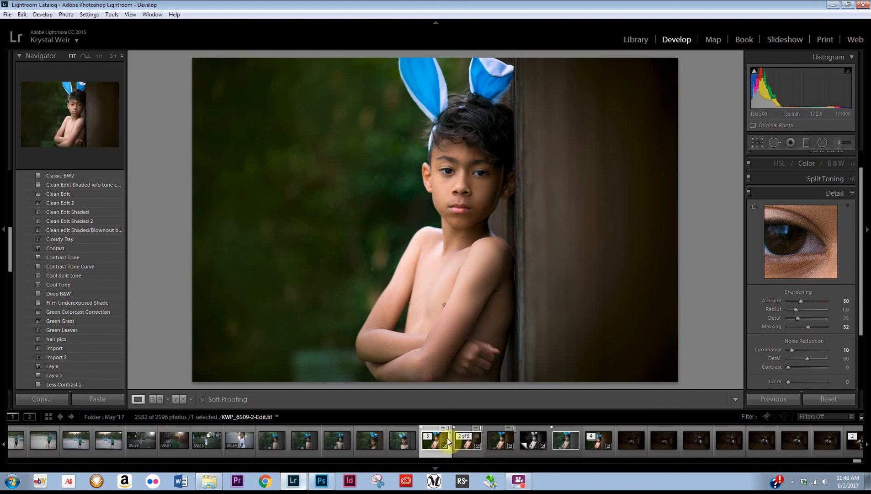
key("g")
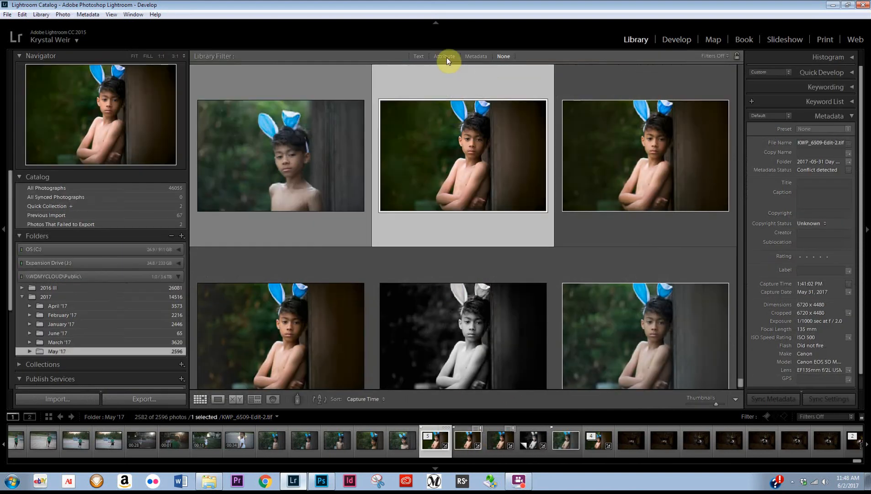
left_click(446, 56)
scroll(372, 212, "down", 2)
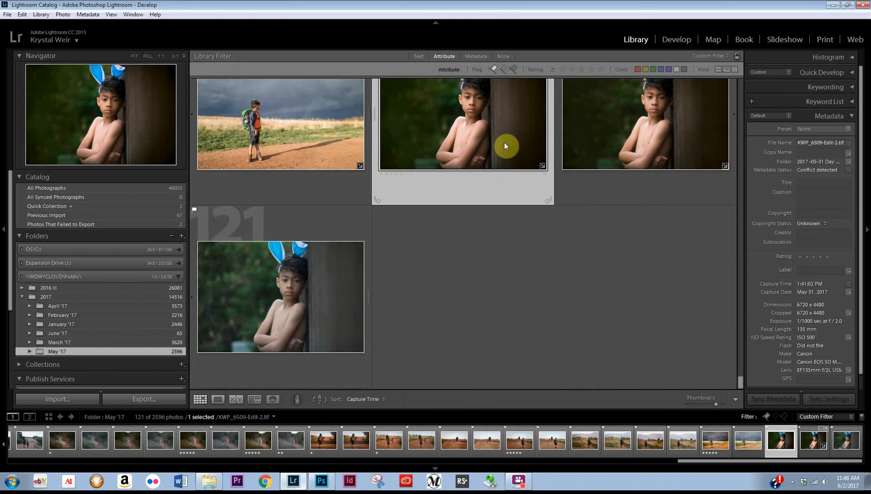
View the original KWP_6509.CR2 enlarged and alternate it with the edited KWP_6509-Edit-2.tif
double_click(337, 295)
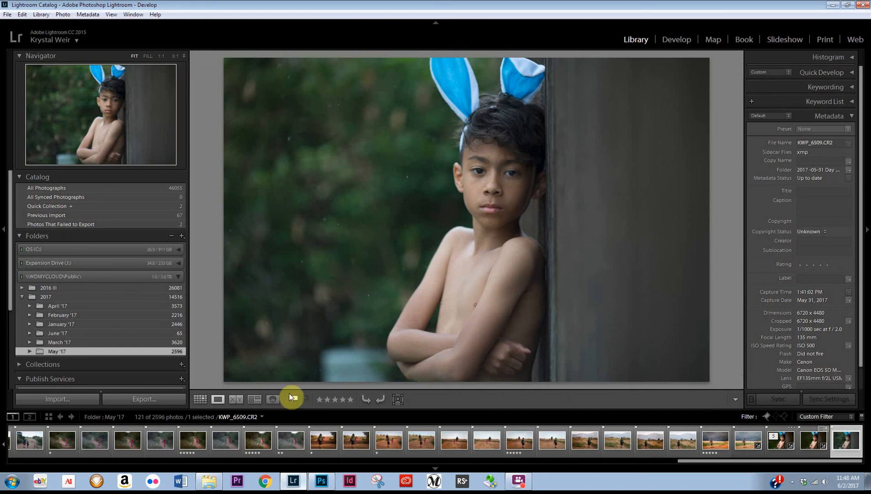
left_click(776, 446)
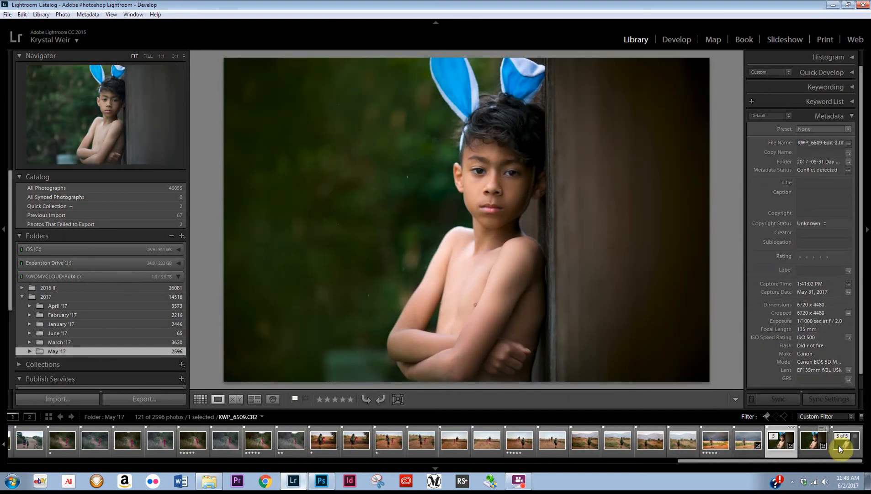
left_click(839, 446)
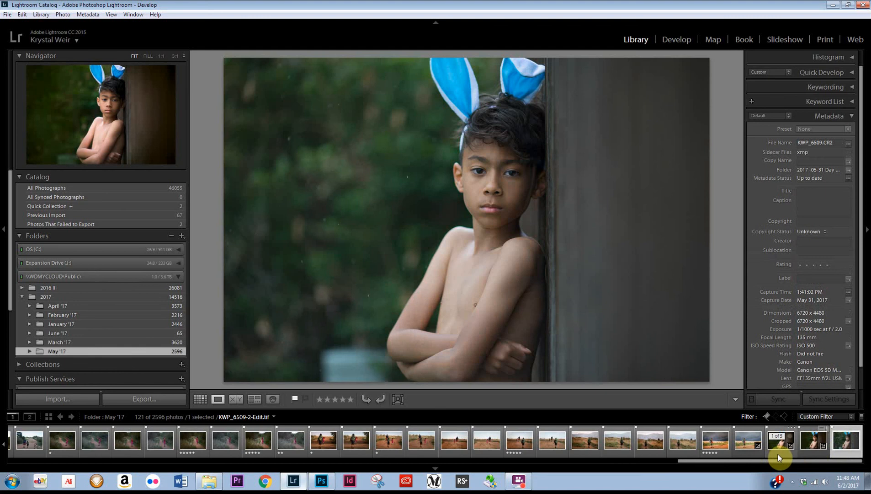
Select the edited KWP_6509-Edit-2.tif together with the original KWP_6509.CR2 and show them side by side in Compare view
left_click(778, 453)
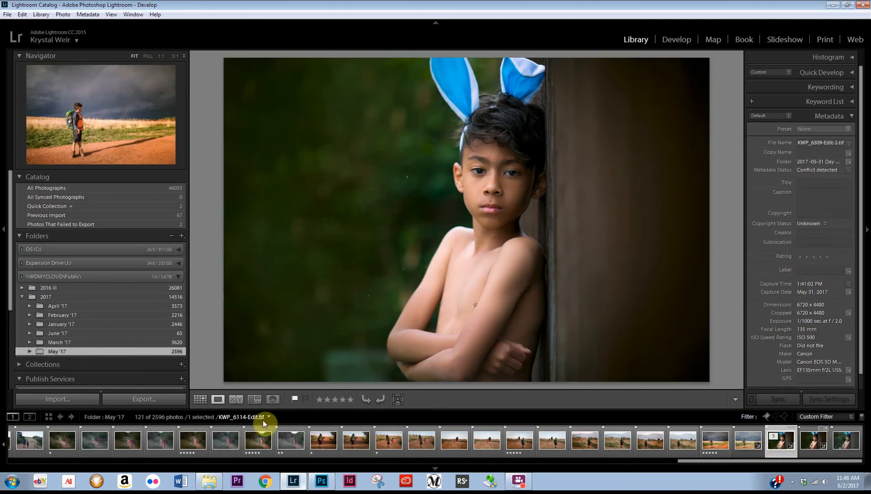
left_click(845, 450, "ctrl")
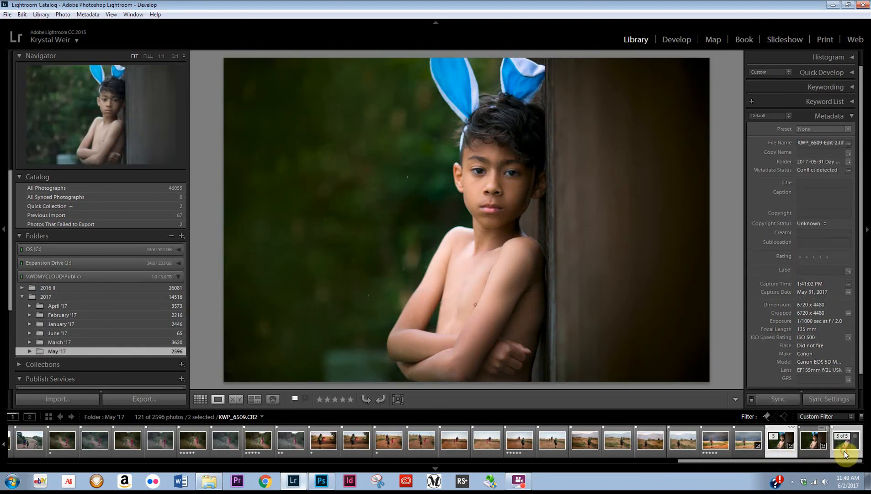
left_click(235, 400)
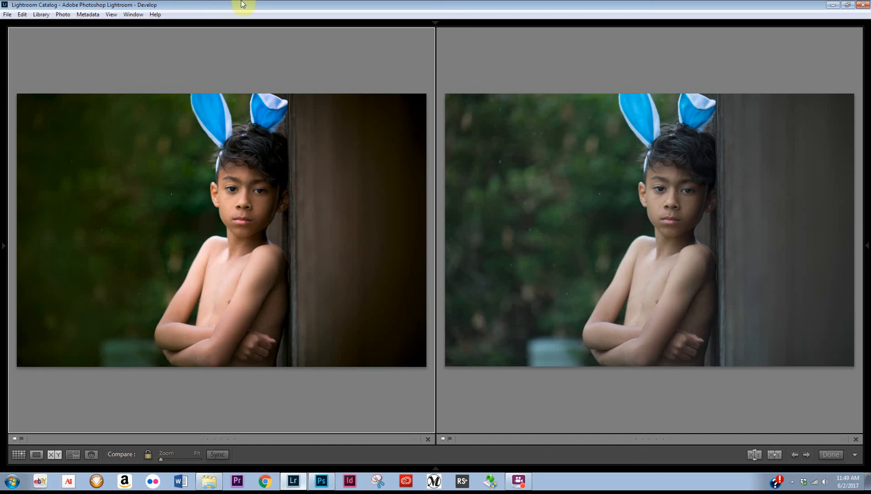
left_click(519, 481)
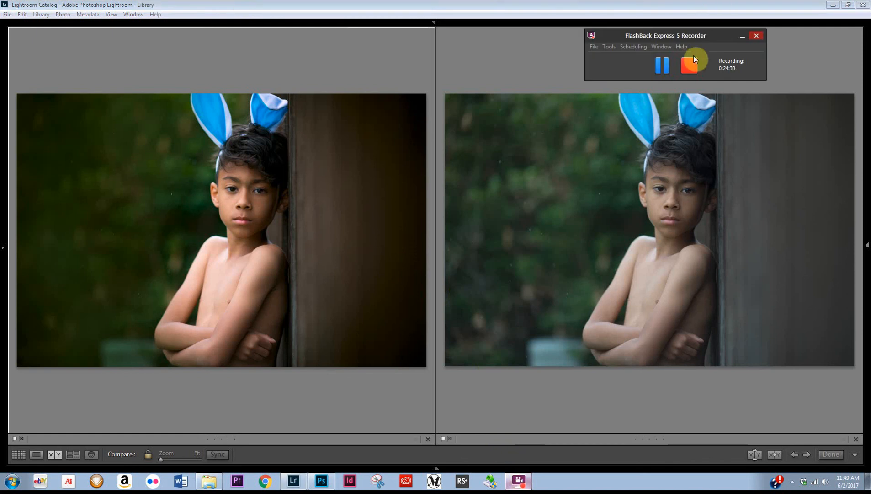